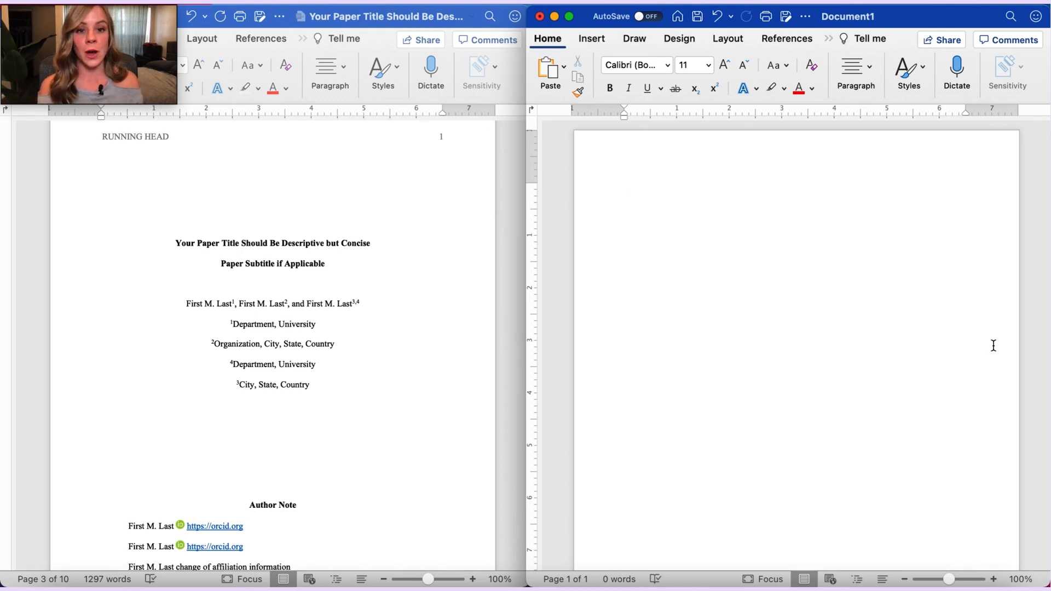
Step: Check the blank document's page margin presets for the Normal option with 1-inch margins on all sides
click(728, 40)
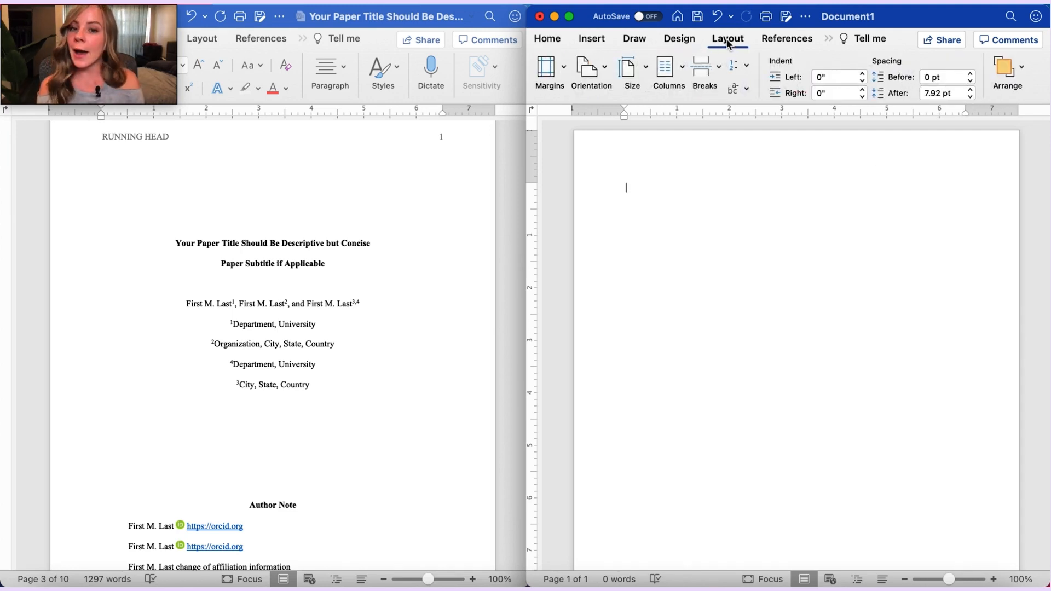
click(563, 71)
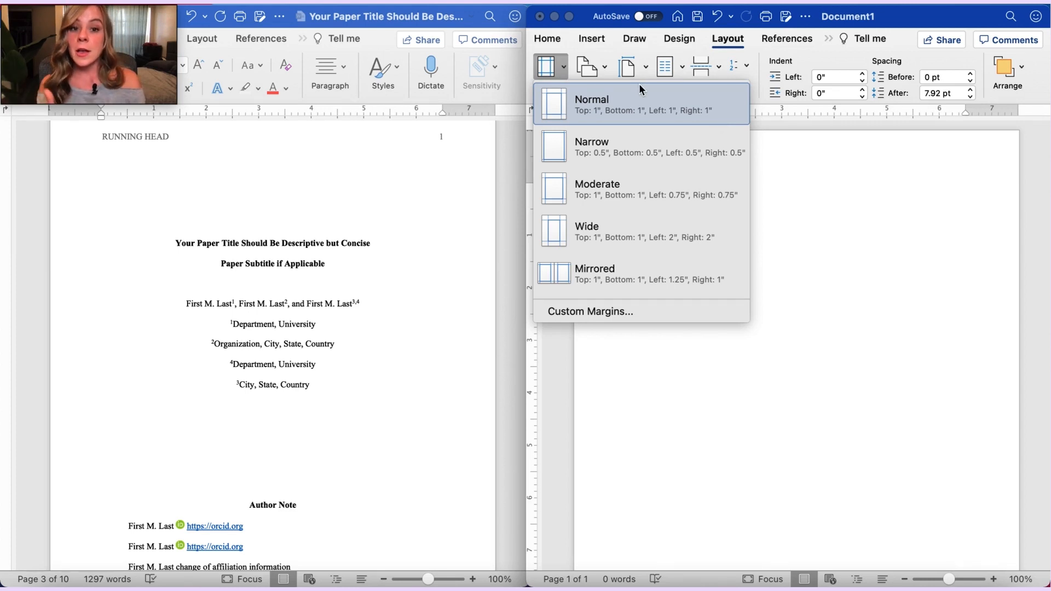
Step: Set the blank document's line spacing to 2.0
click(557, 41)
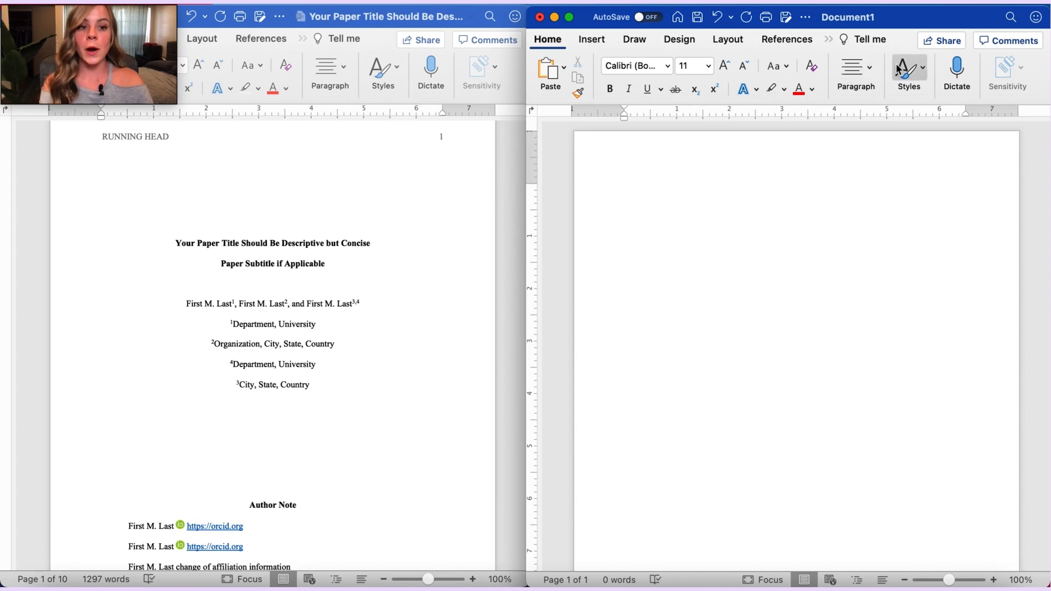
click(871, 76)
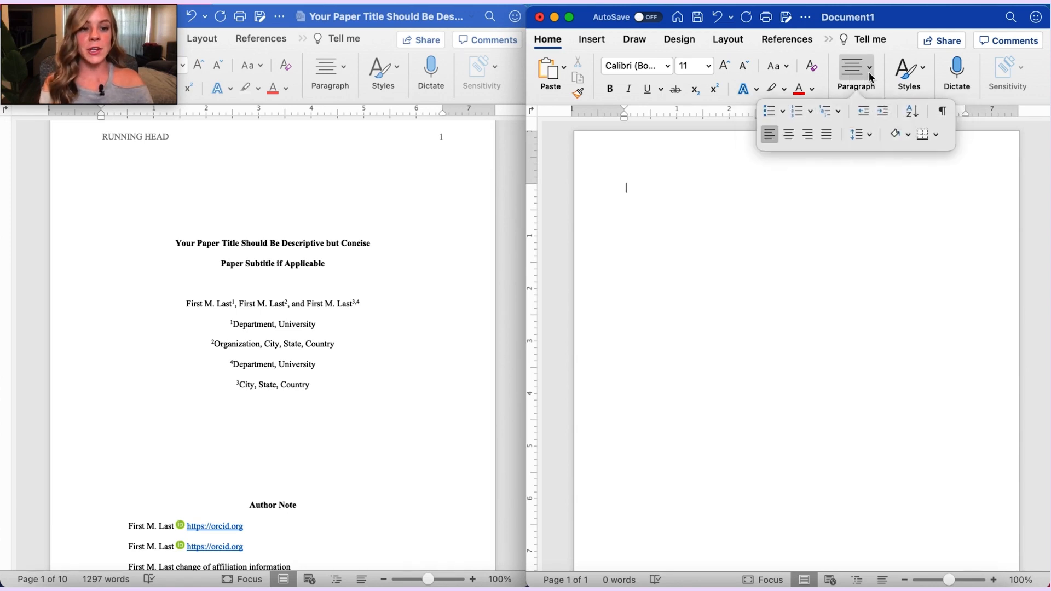
click(870, 136)
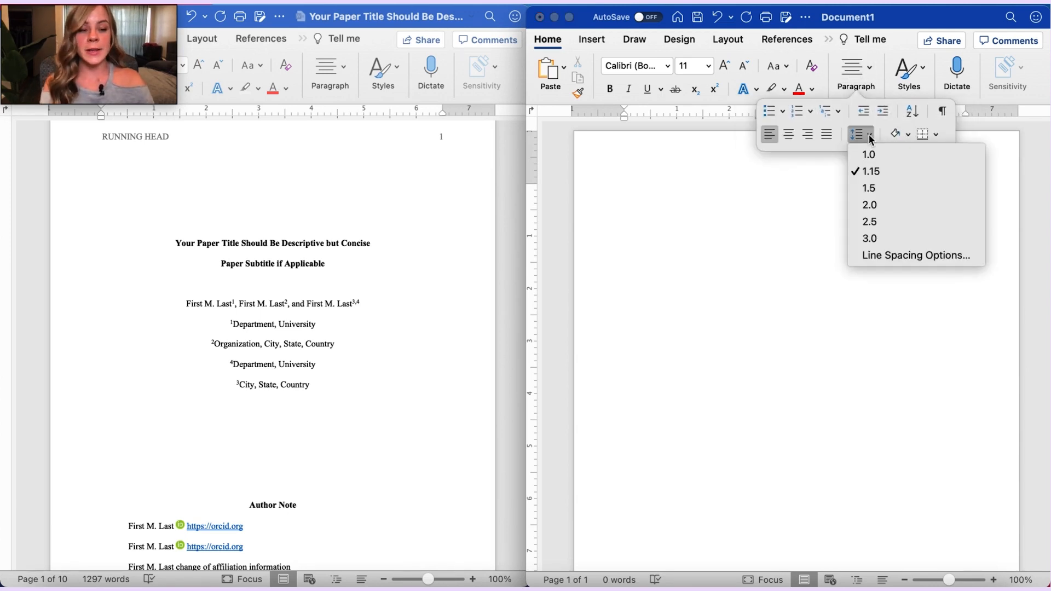
click(872, 206)
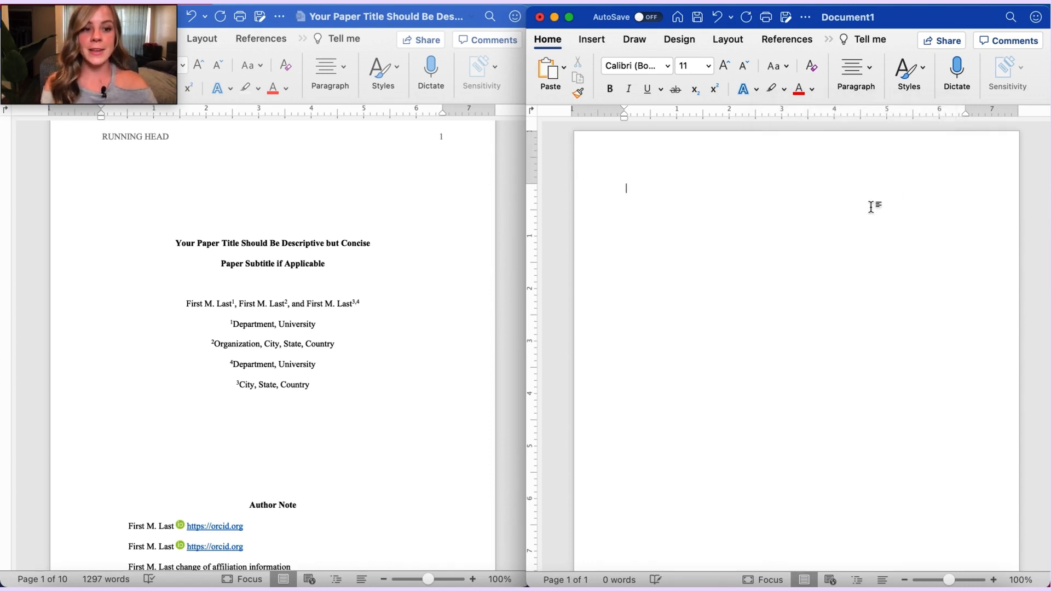
Step: Turn on the paragraph spacing option that adds no space between paragraphs of the same style
click(870, 75)
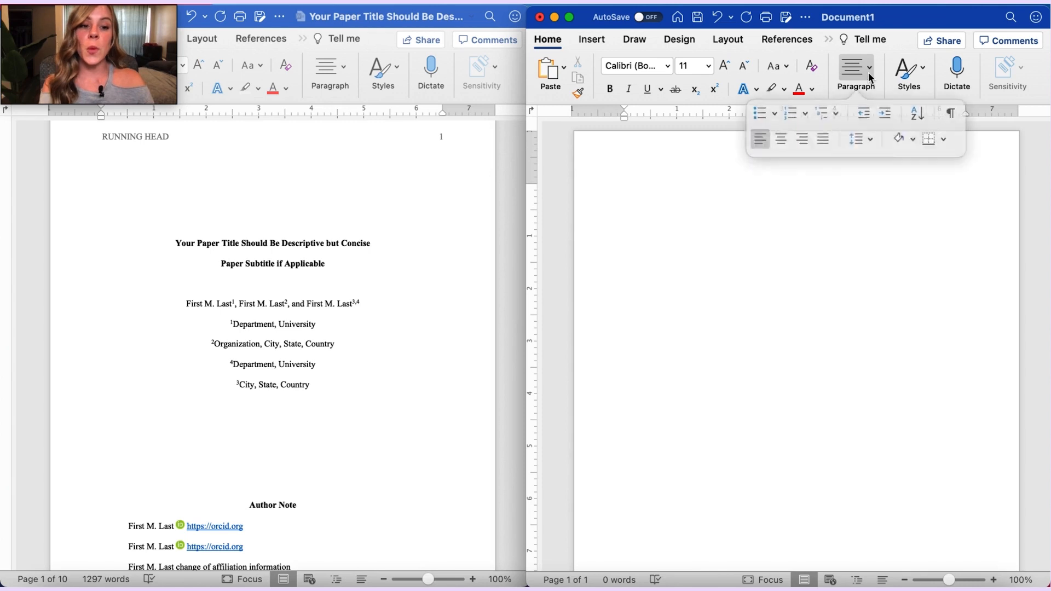
click(861, 134)
click(890, 257)
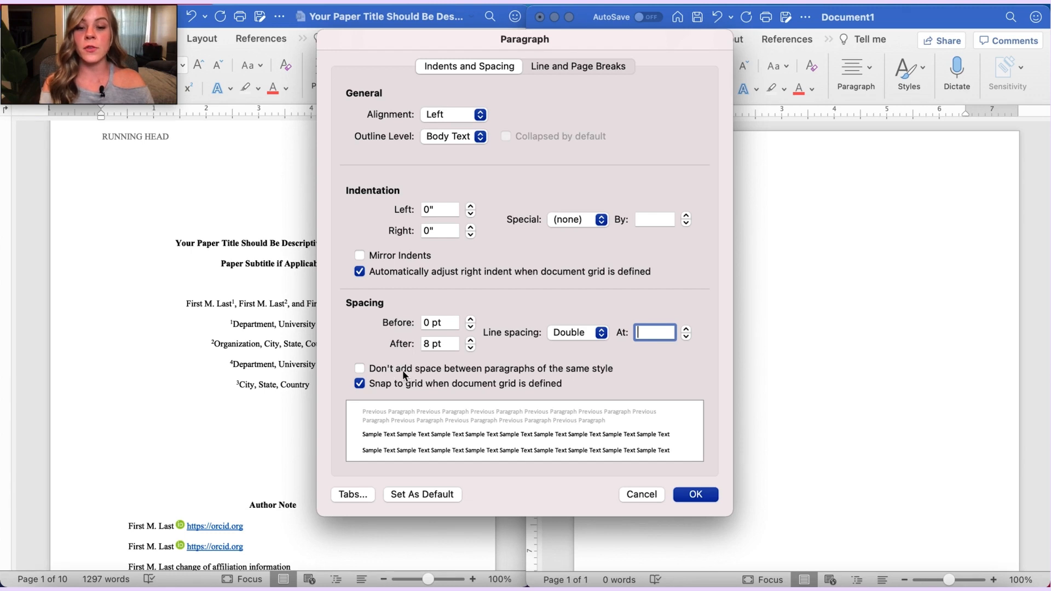
click(361, 372)
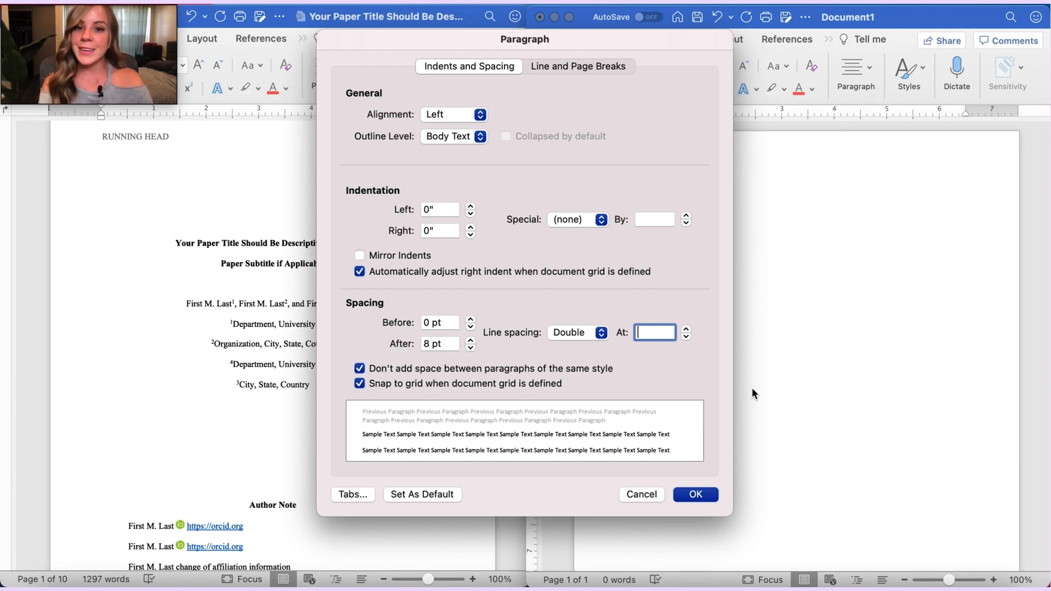
click(696, 494)
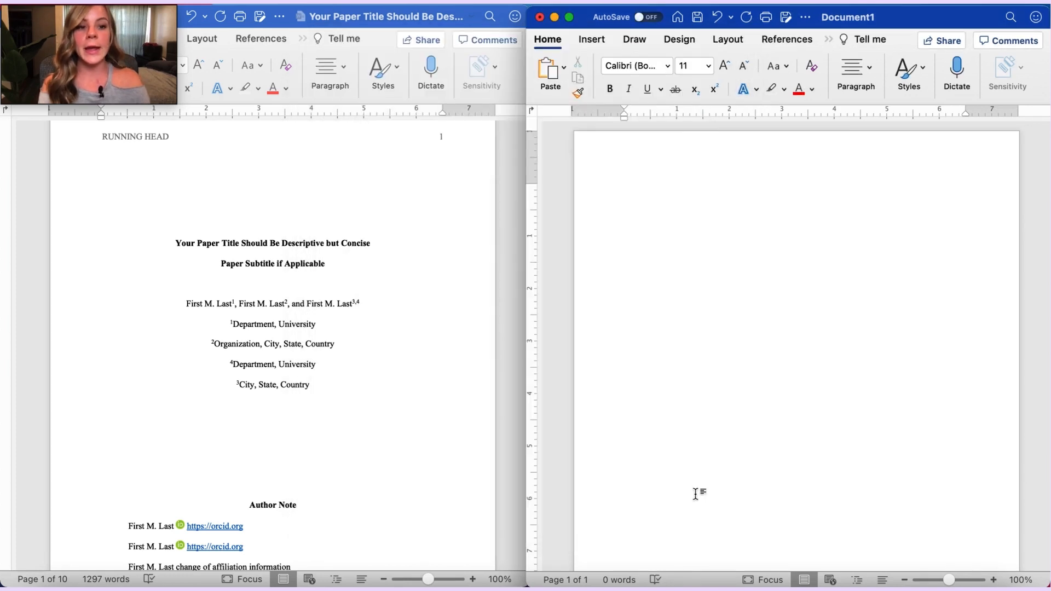
Step: Widen the blank document's window to view its line spacing choices, and narrow the window back to half the screen
key(super+a)
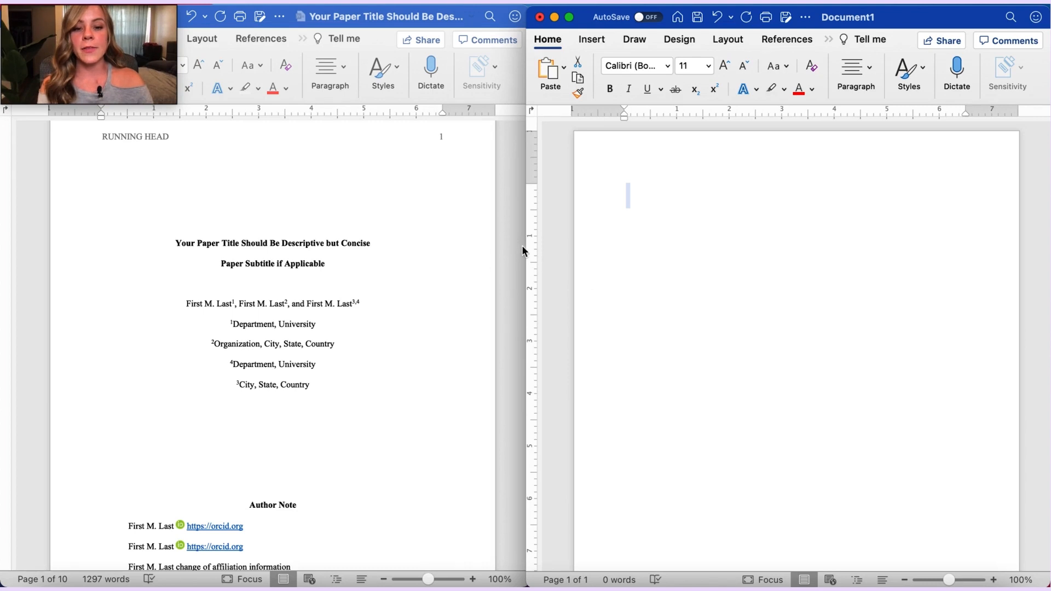
click(525, 249)
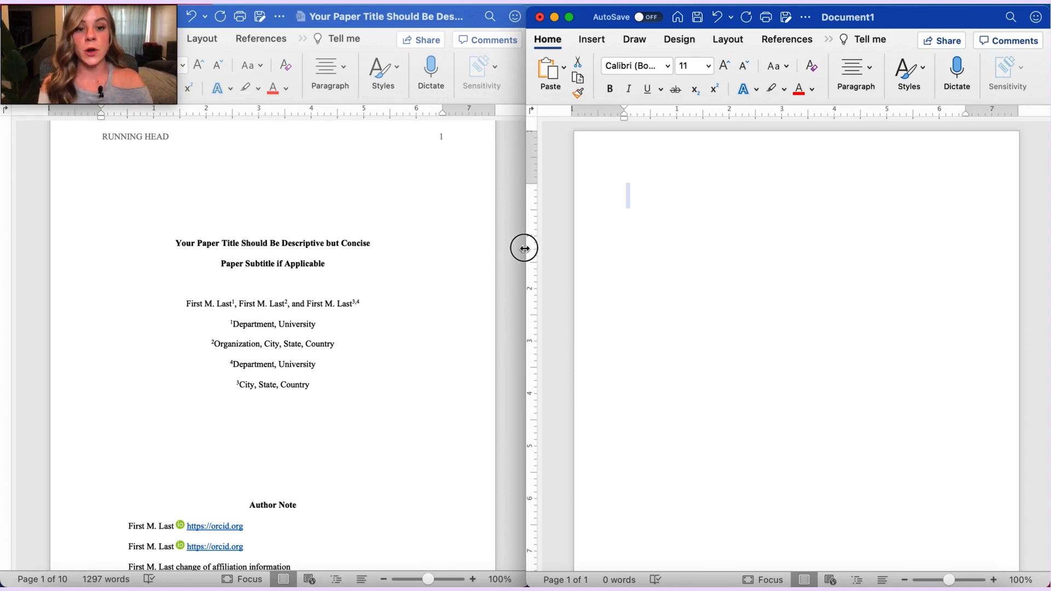
drag(524, 248, 295, 234)
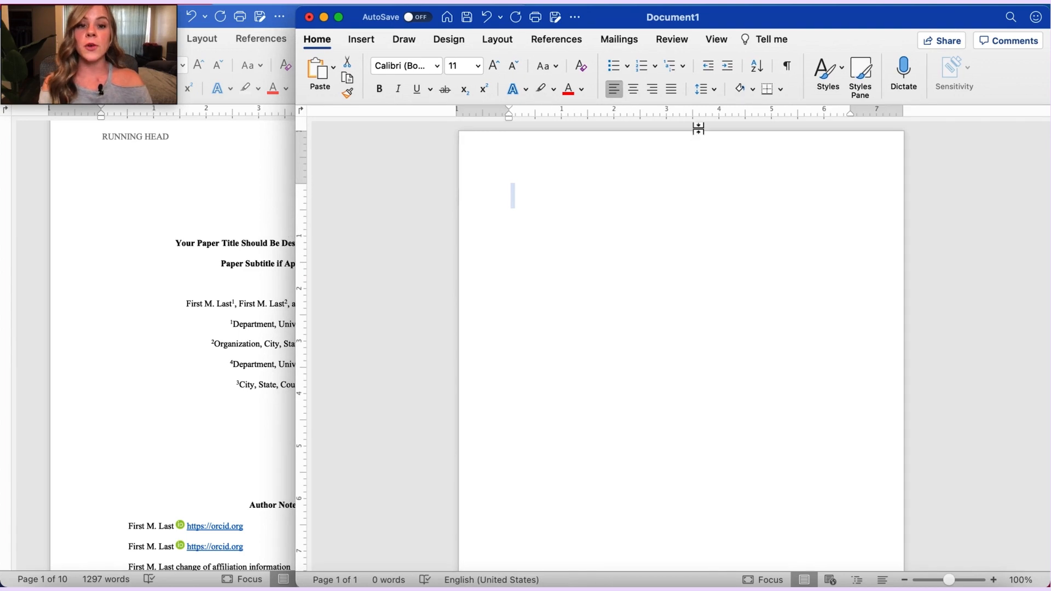
click(539, 196)
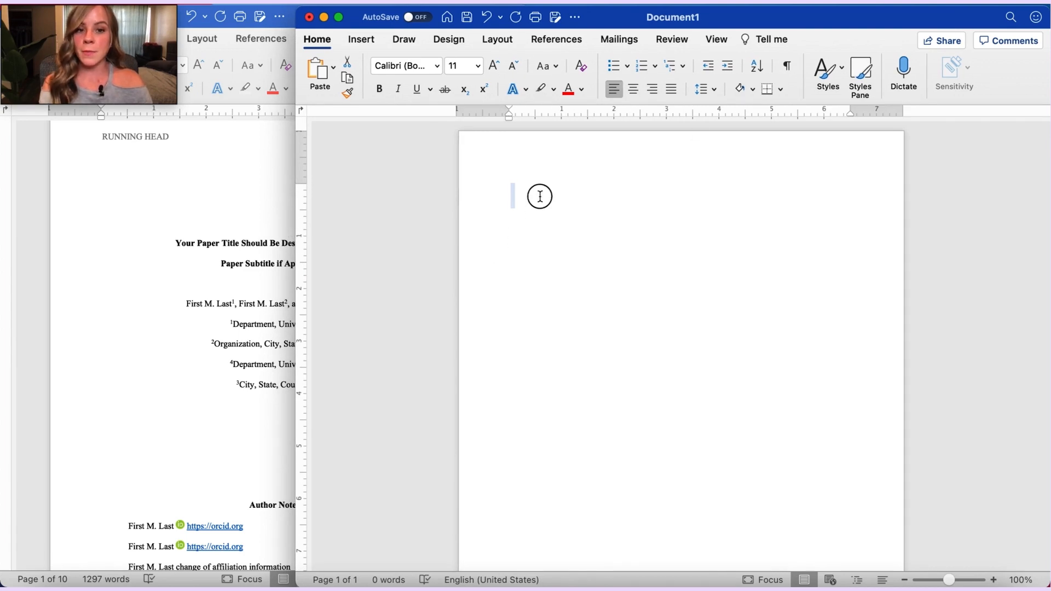
click(716, 90)
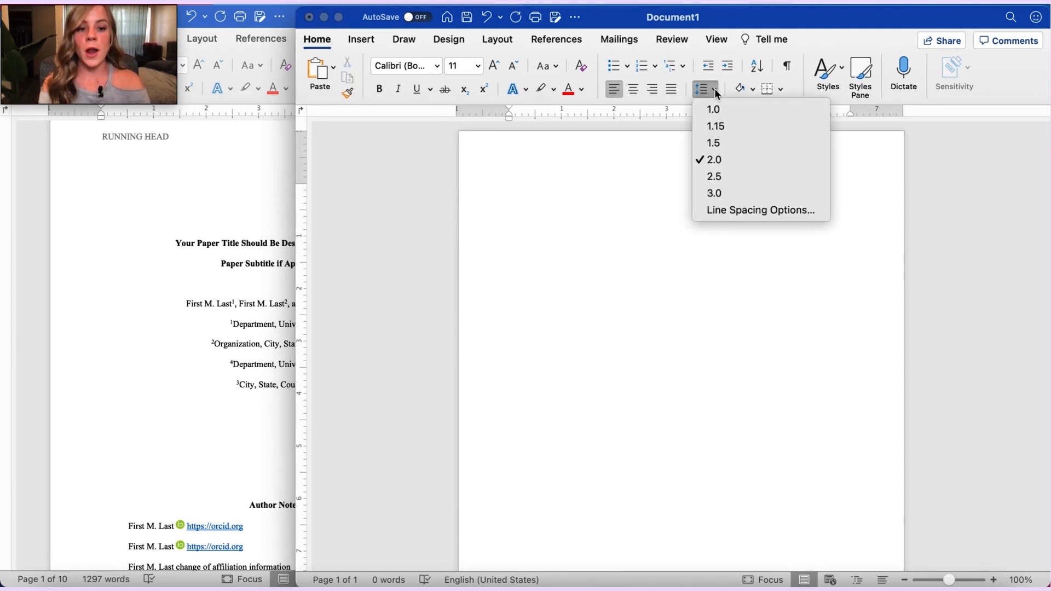
click(716, 91)
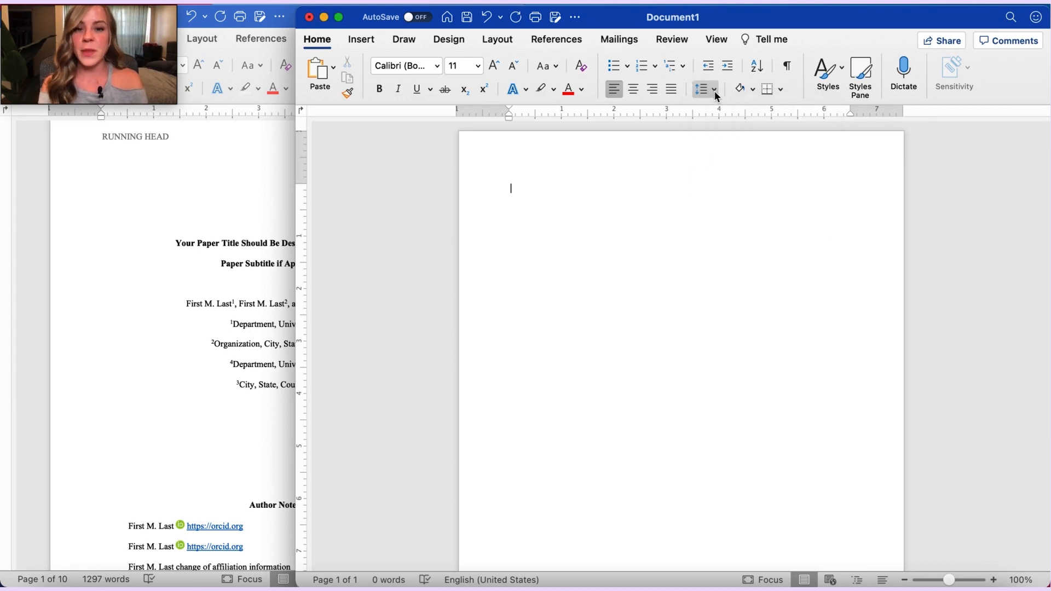
drag(295, 188, 528, 207)
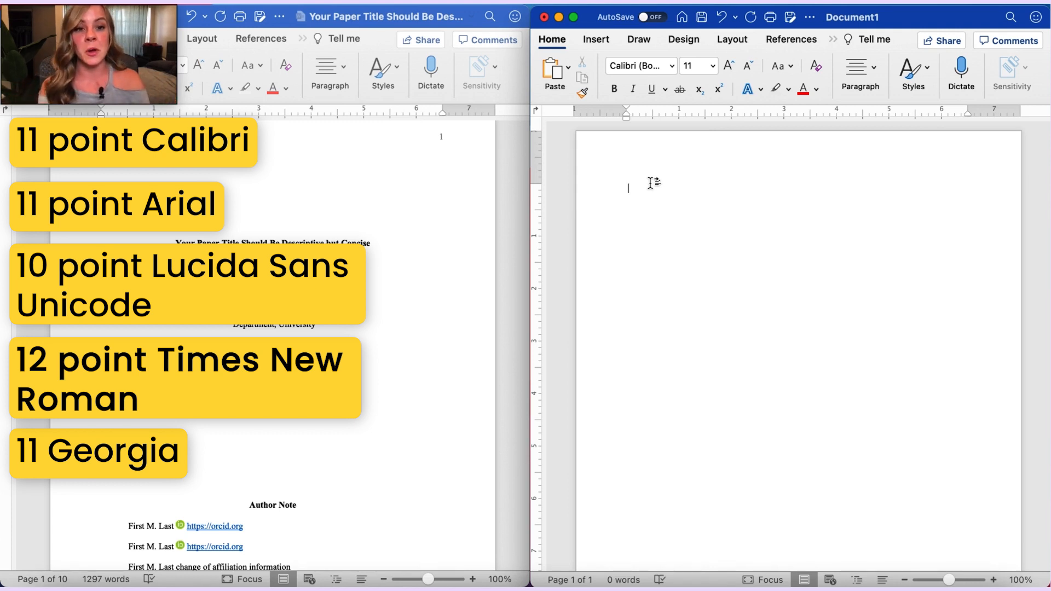
Step: Set the blank document's font to Times New Roman at 12 points
click(672, 66)
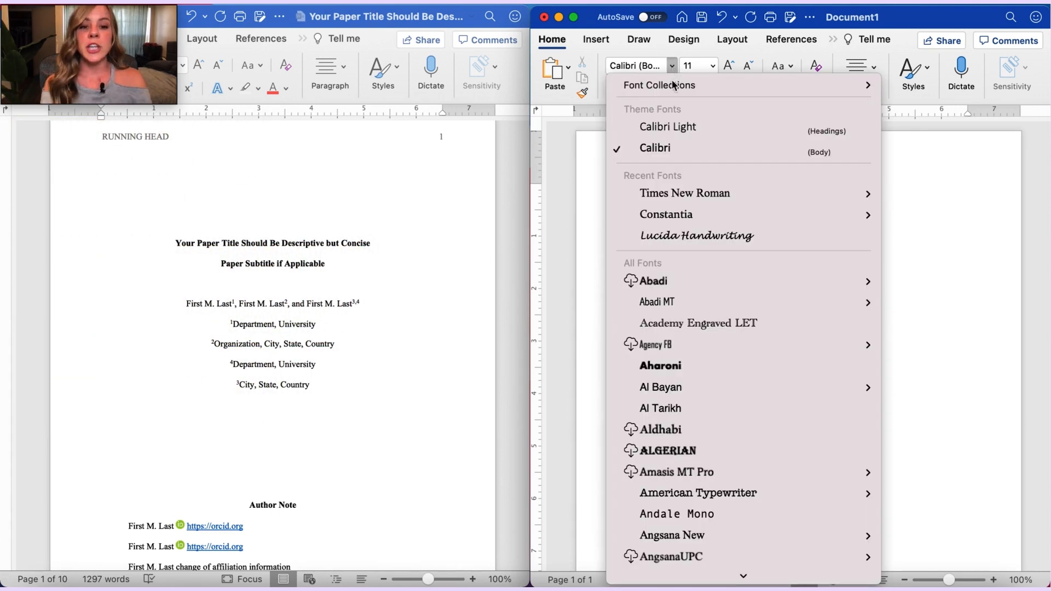
click(675, 193)
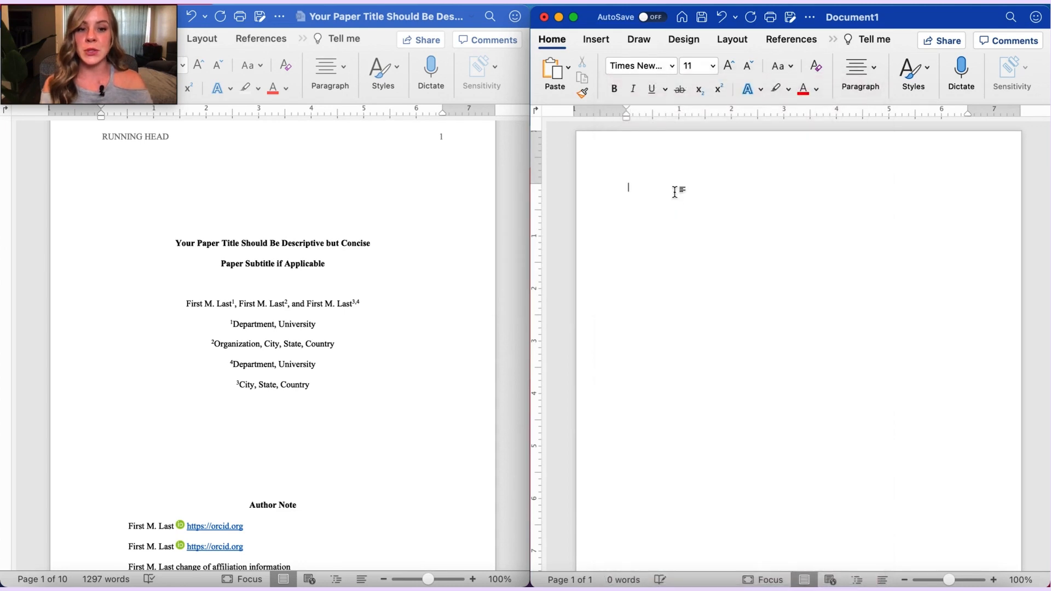
click(713, 66)
click(711, 230)
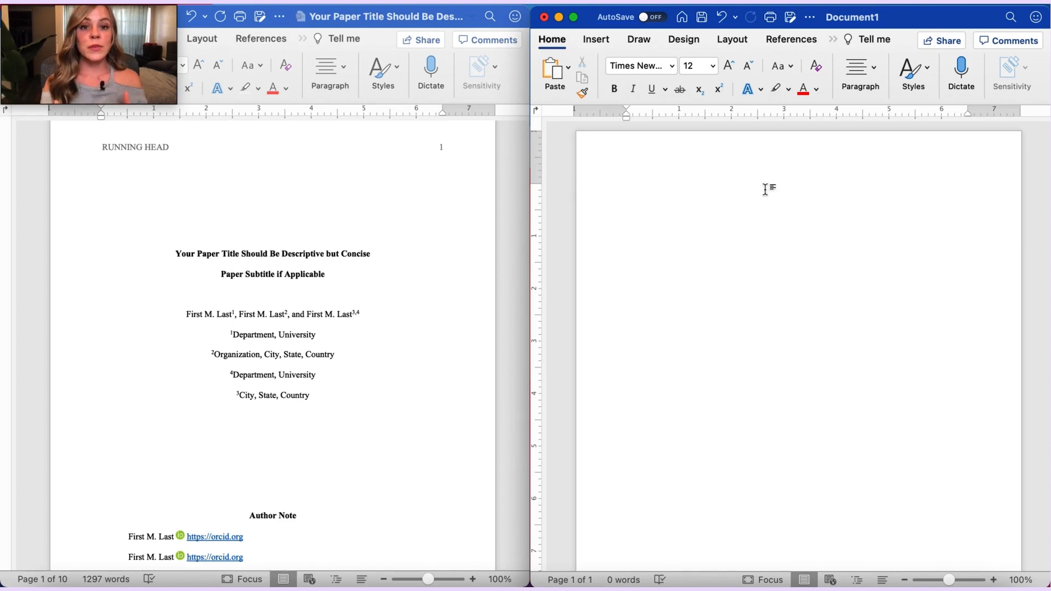
Step: Add a right-aligned page number to the header, shown on the first page
double_click(782, 155)
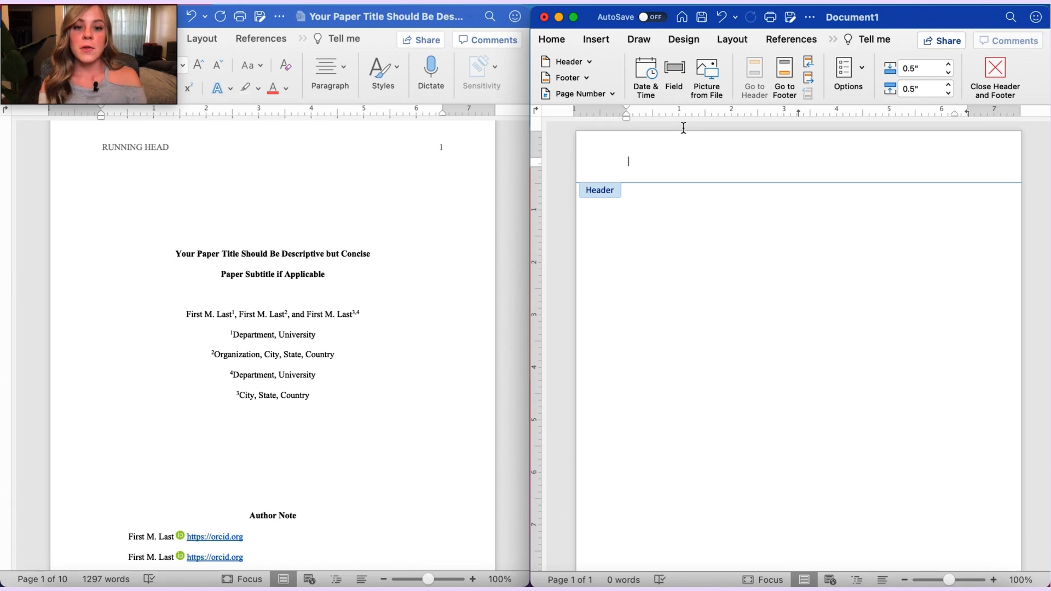
click(612, 94)
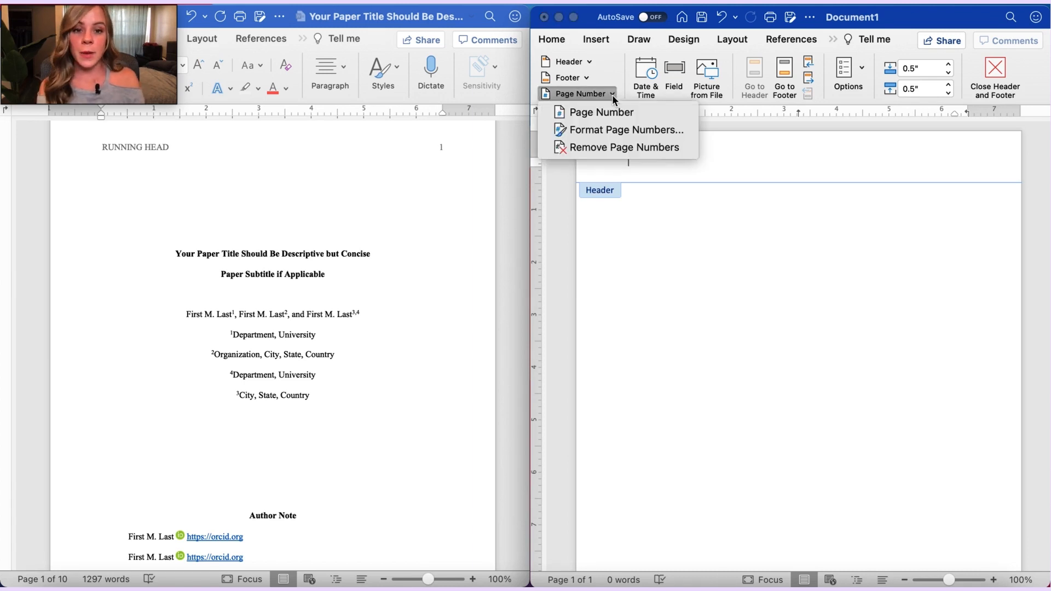
click(615, 111)
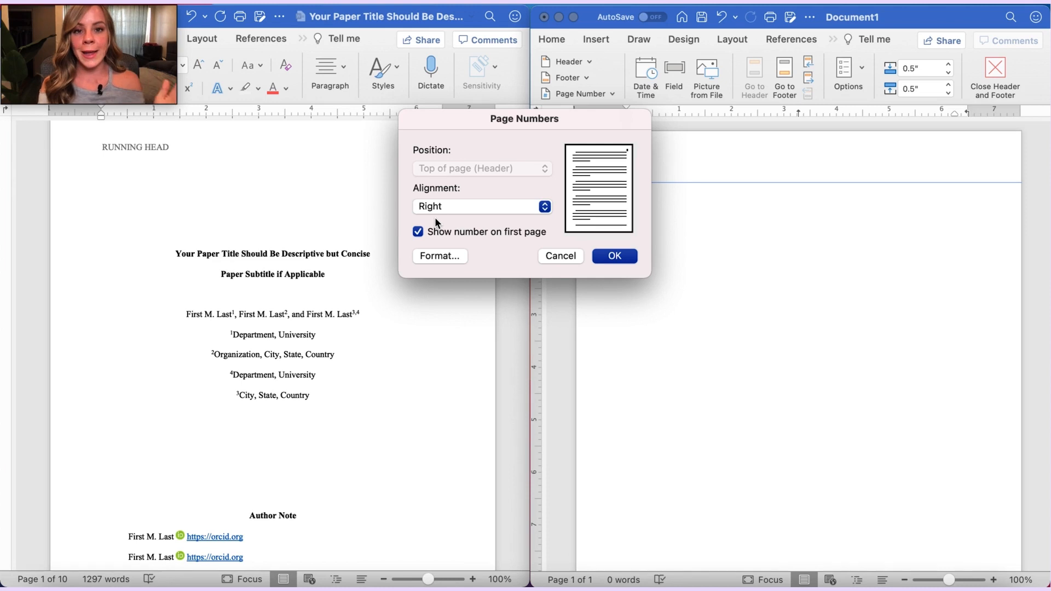
click(615, 256)
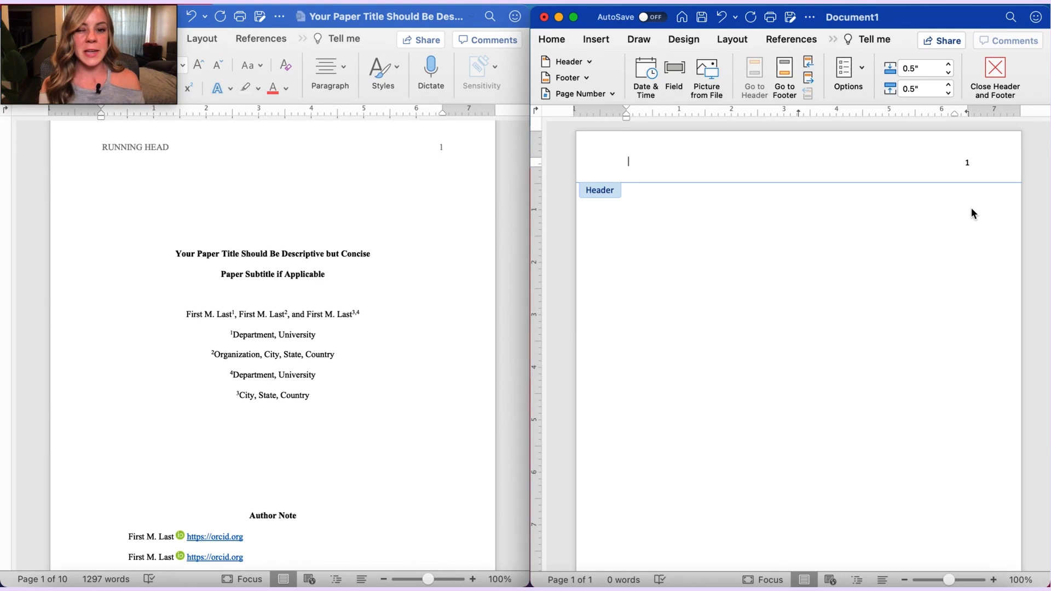
Step: Enter the running head COMPULSIVE TEXTING AND ACADEMIC FUNCTIONING and set all header text to Times New Roman
text(COMPULSIVE TEXTING AND ACADEMIC FUNCTIONING)
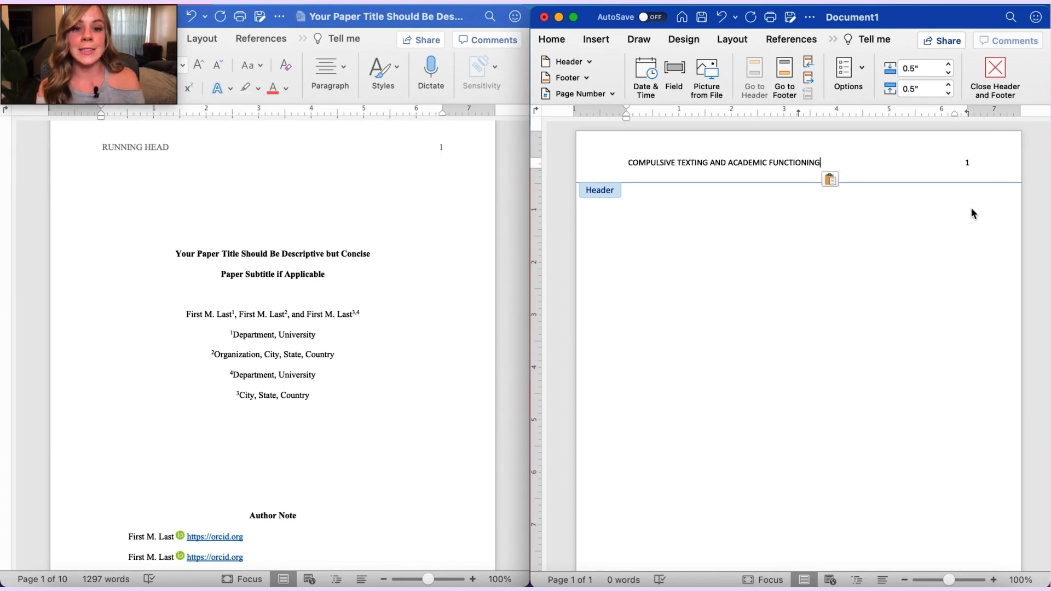
click(554, 41)
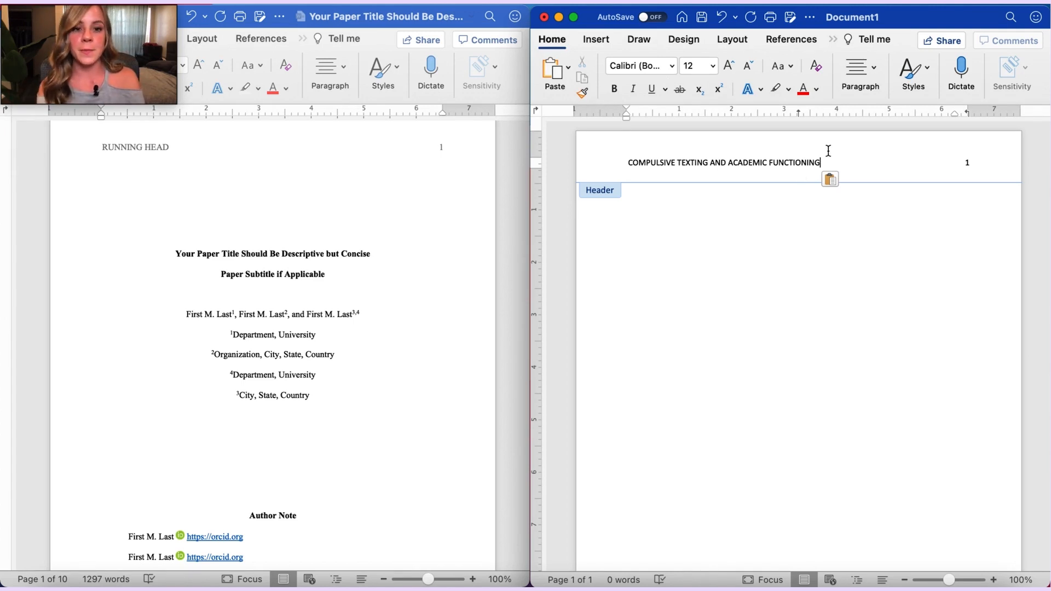
key(super+a)
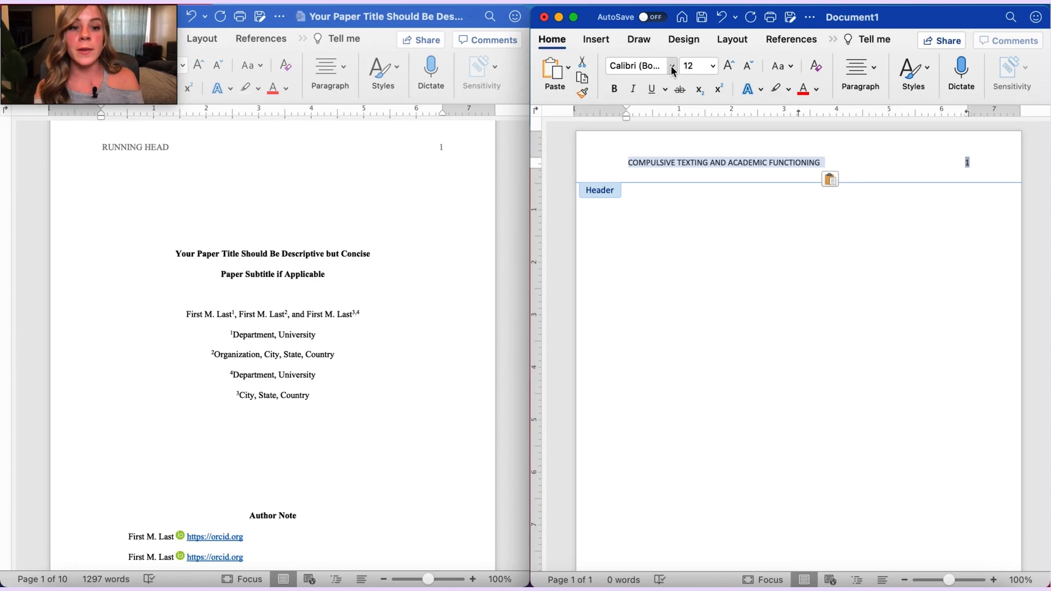
click(672, 65)
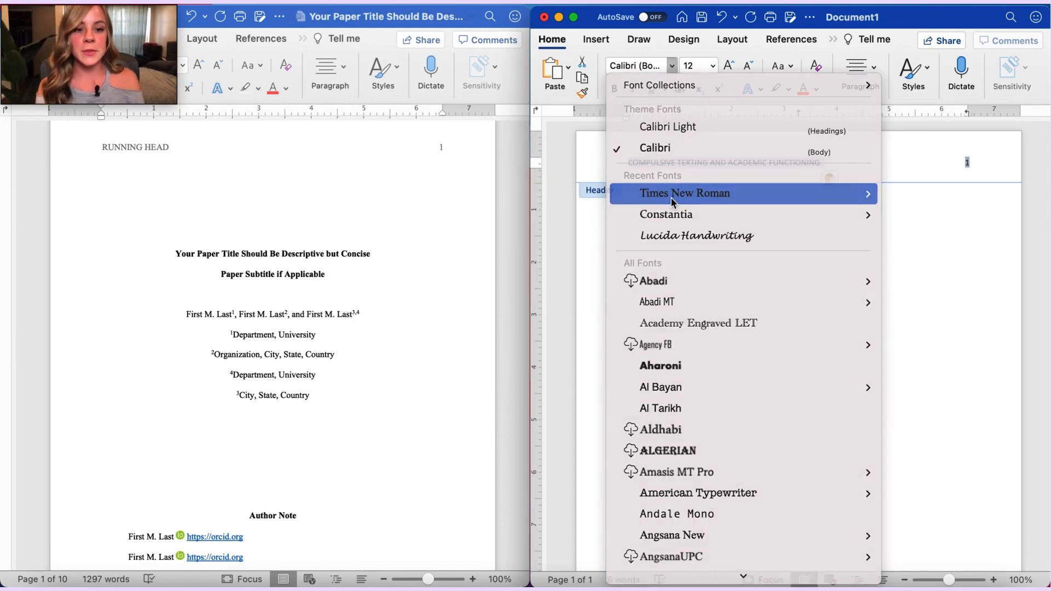
click(672, 194)
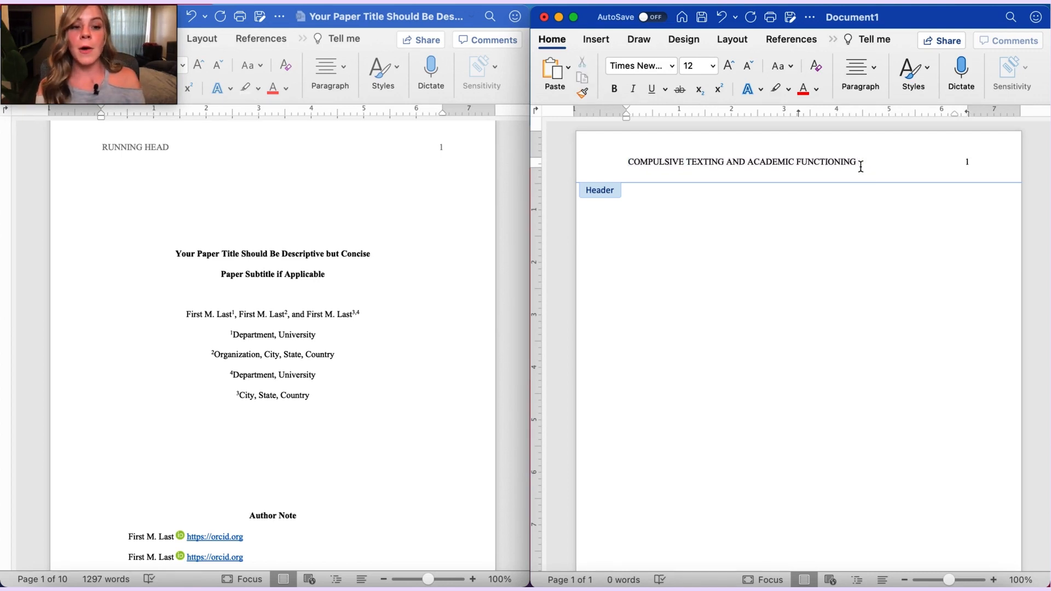
Step: Check the character count, including spaces, of the running head text in the header
drag(861, 165, 614, 165)
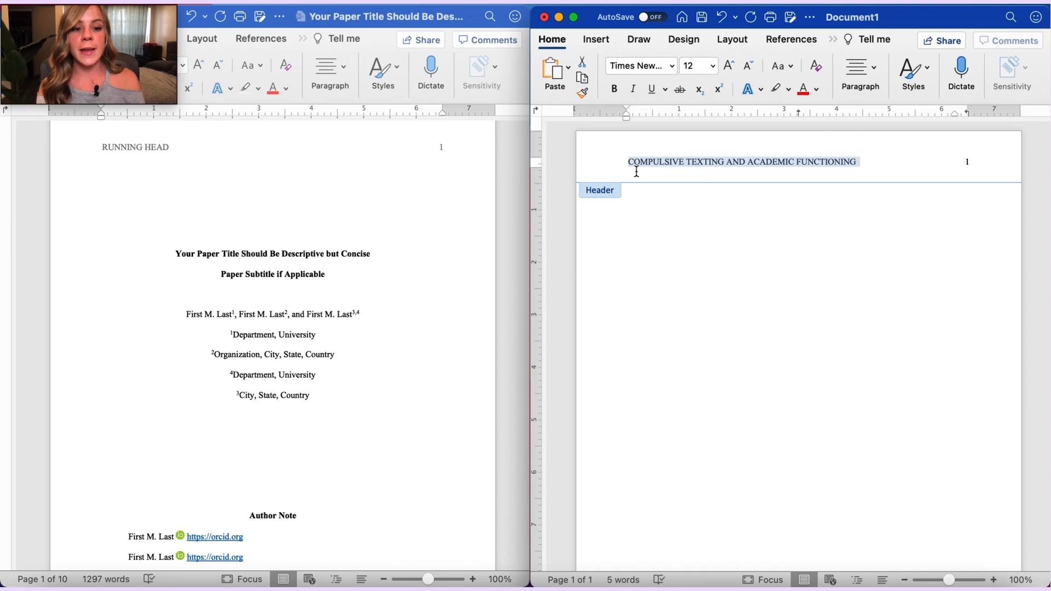
click(633, 583)
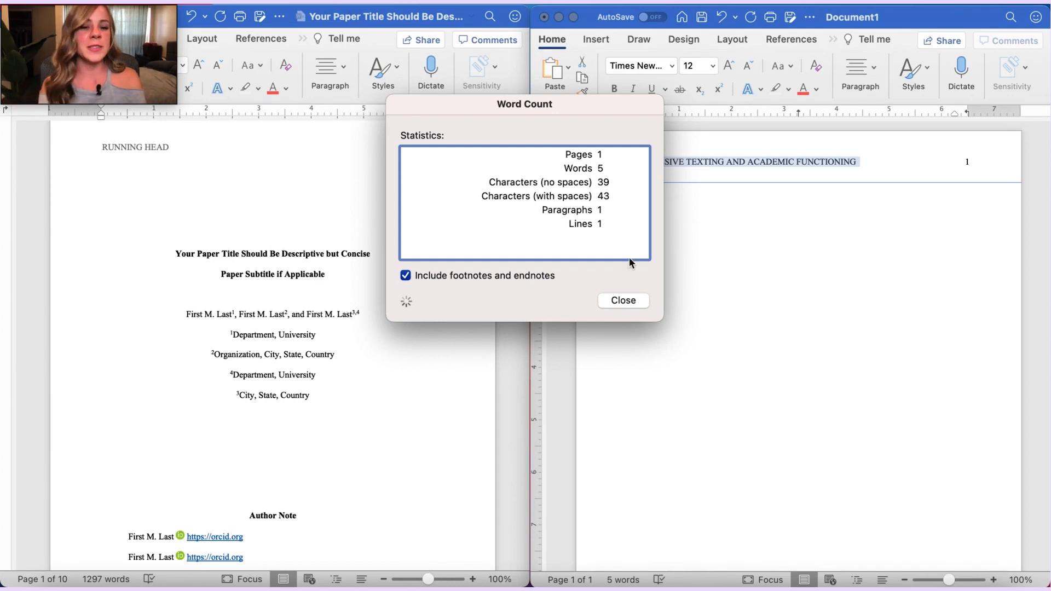
click(632, 306)
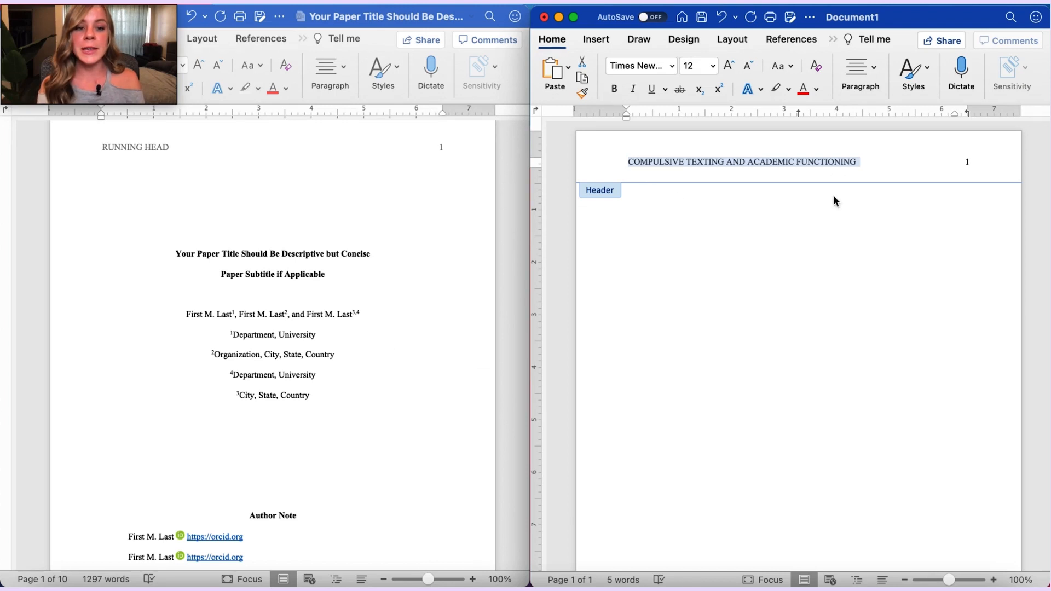
Step: Return to the document body, add four blank lines at its start, and center the title line
double_click(819, 264)
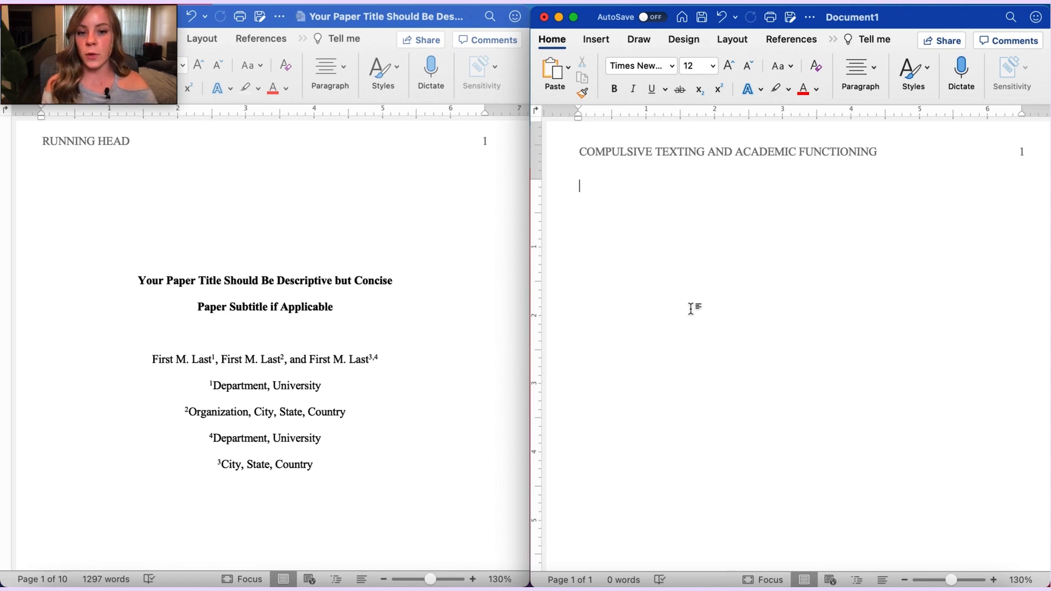
key(Return)
key(Return)
key(Return)
key(Return)
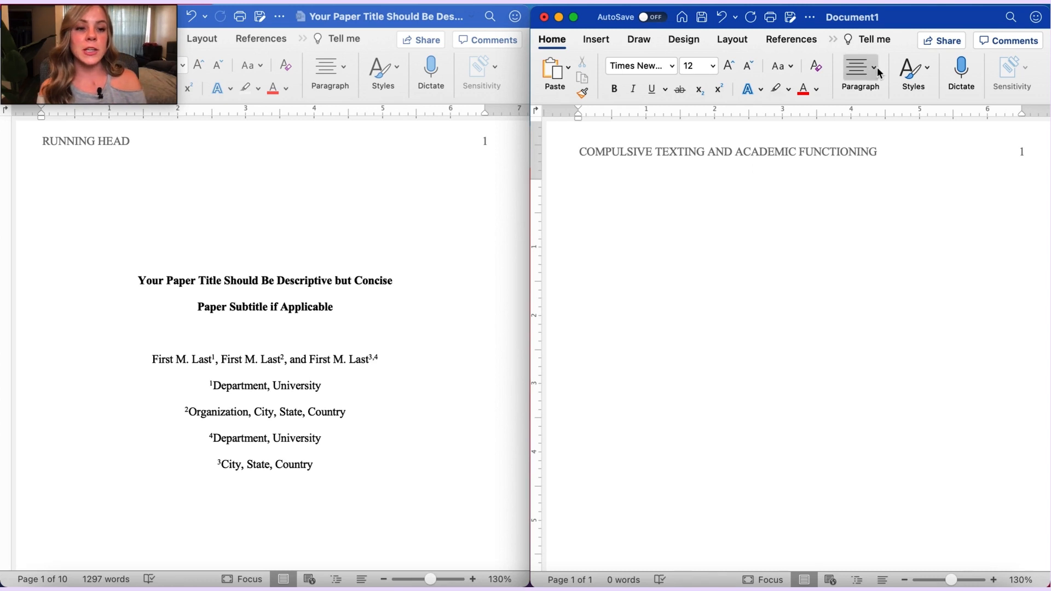
click(865, 74)
click(795, 133)
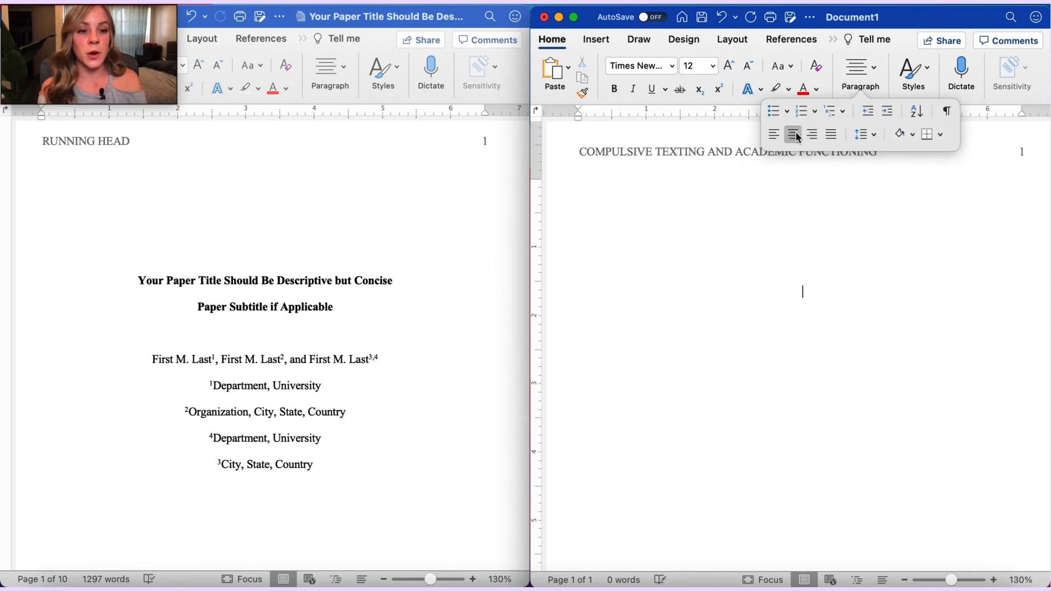
Step: Enter the bold centered title "The Role of Compulsive Texting in Adolescents’ Academic Functioning"
click(861, 74)
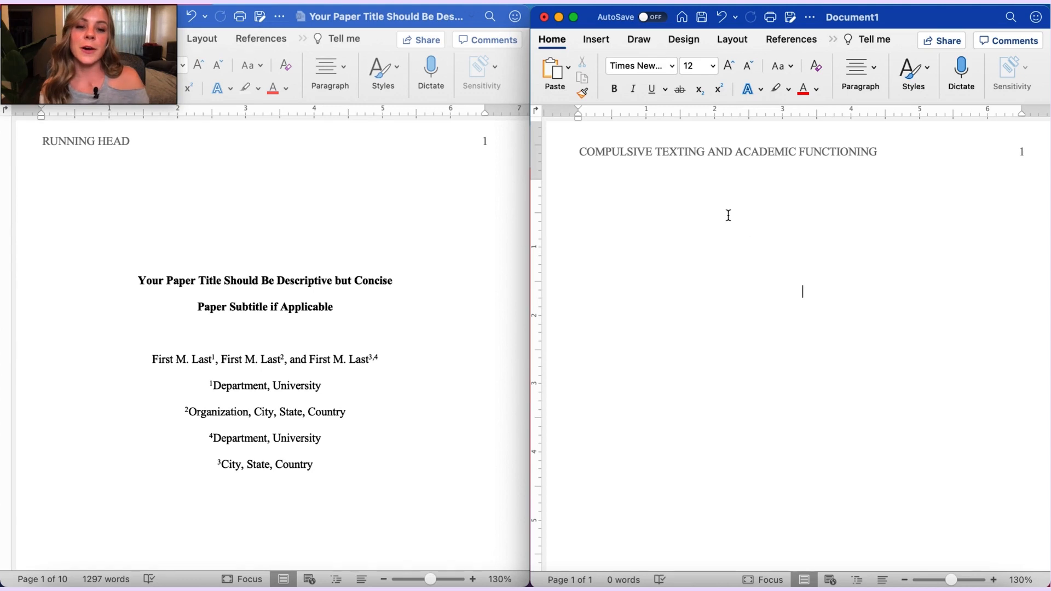
click(614, 89)
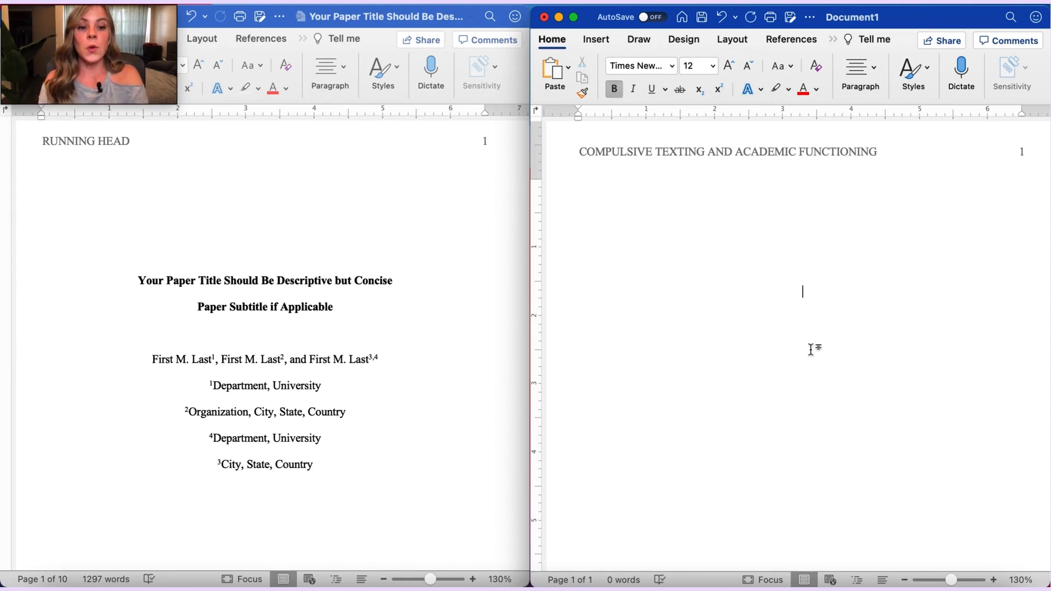
text(The Role of Compulsive Texting in Adolescents’ Academic Functioning)
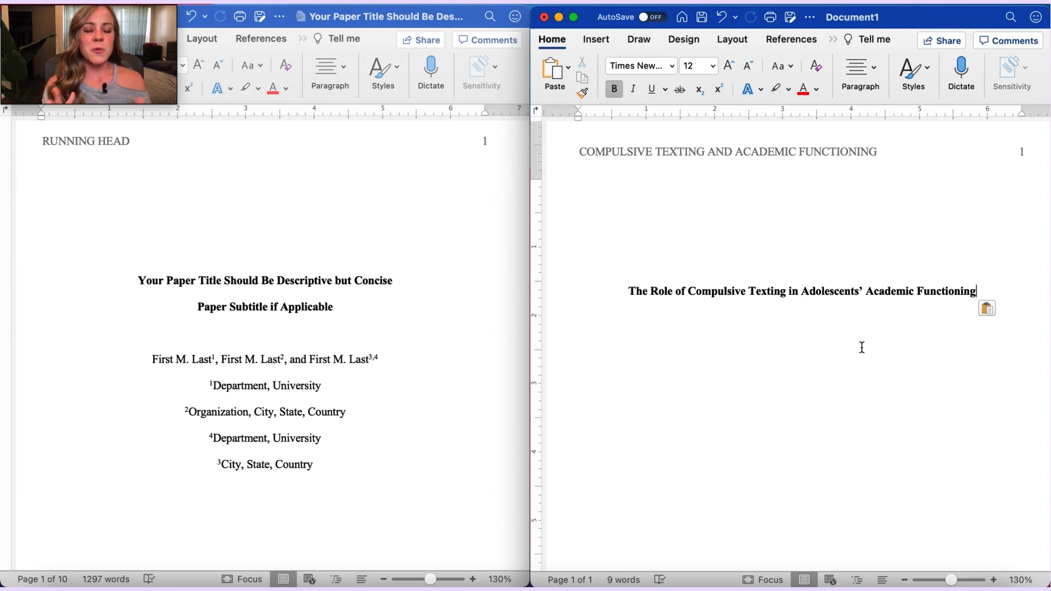
Step: Leave one blank line below the title and enter the three-author byline without bold, with superscript affiliation numbers 1, 2, and 3,4
key(Return)
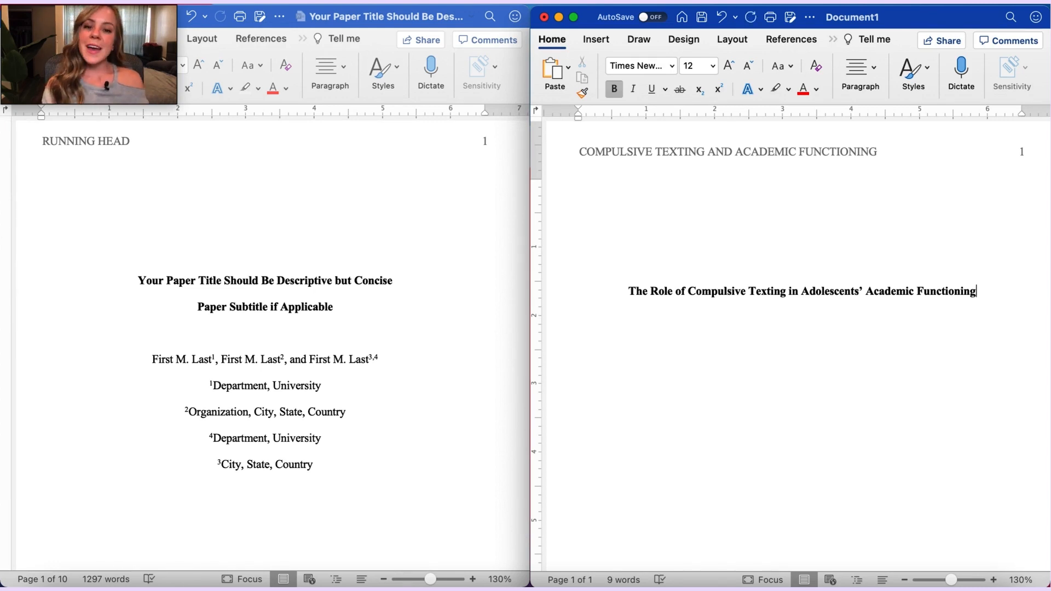
key(Return)
key(Return)
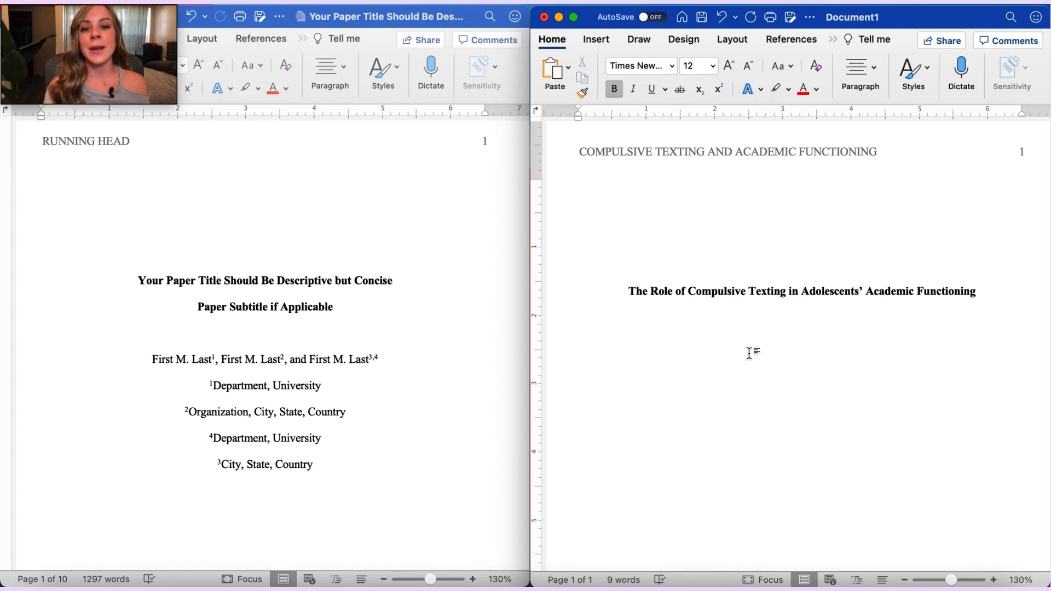
scroll(831, 434, down, 1)
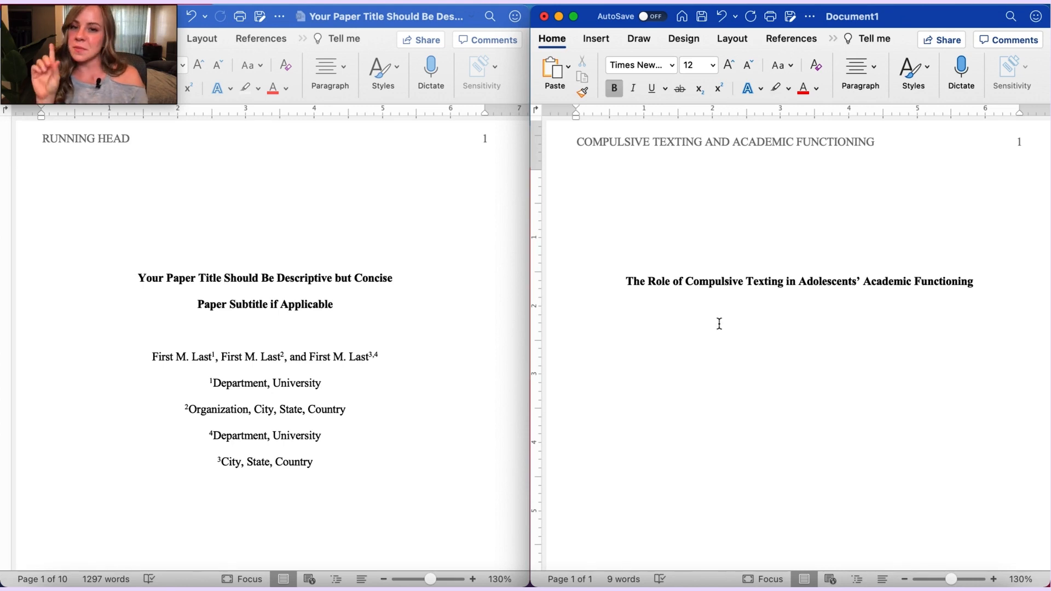
click(615, 90)
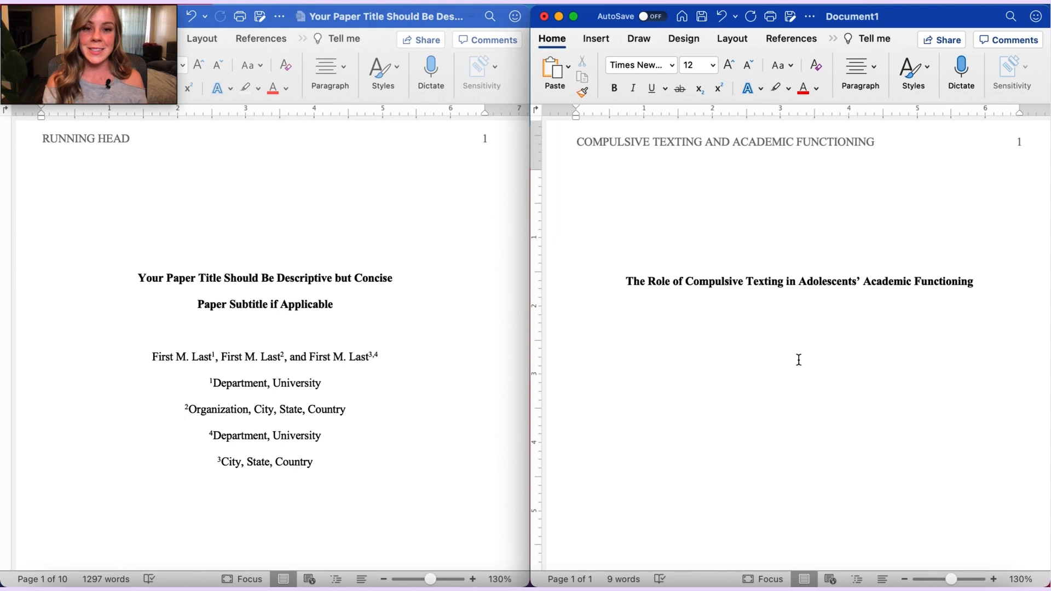
text(Kelly M. Lister)
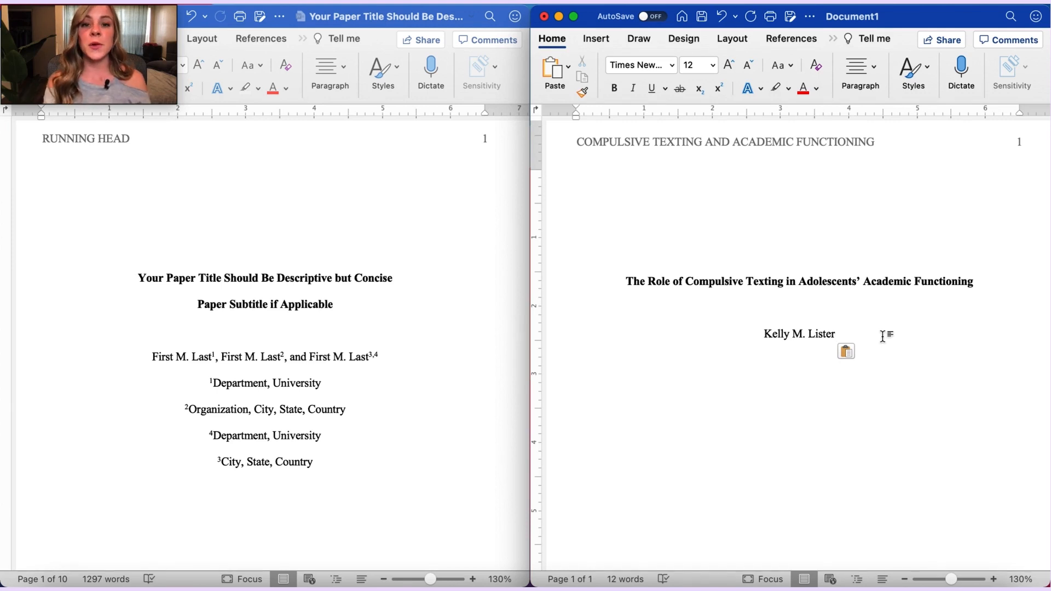
text(1, Sarah E. Domoff2, and Eric F. Dubow3,4)
key(Return)
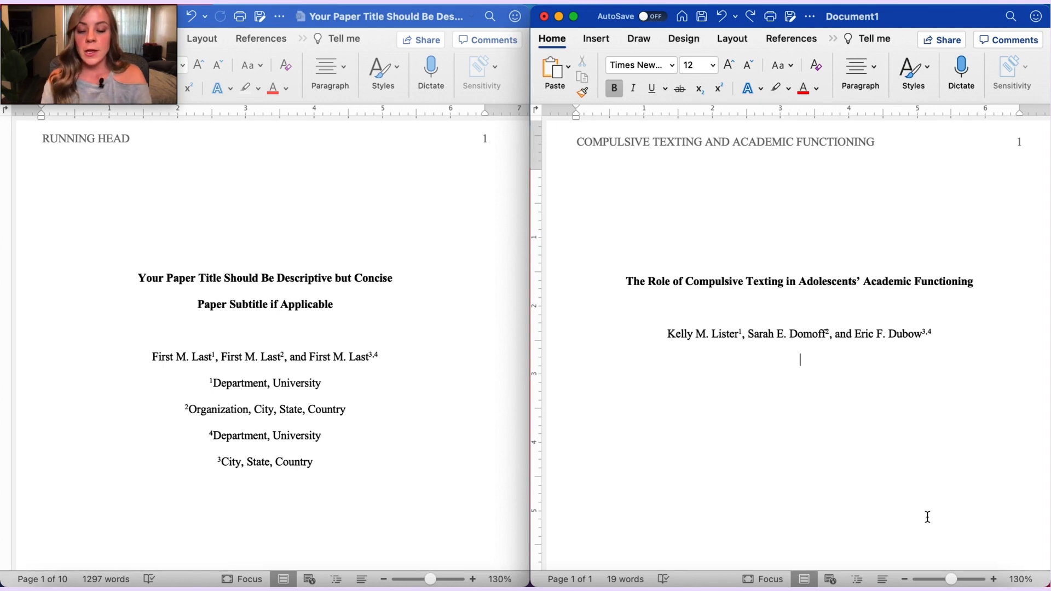
Step: Add affiliations with superscripts 1–4: Department of Psychology, Chestnut Hill College; Educational Testing Service, Princeton; Department of Psychology, Bowling Green State University; Rochester, New York
text(1Department of Psychology, Chestnut Hill College 2Educational Testing Service, Princeton, New Jersey, United States 3Department of Psychology, Bowling Green State University 4Rochester, New York, United States)
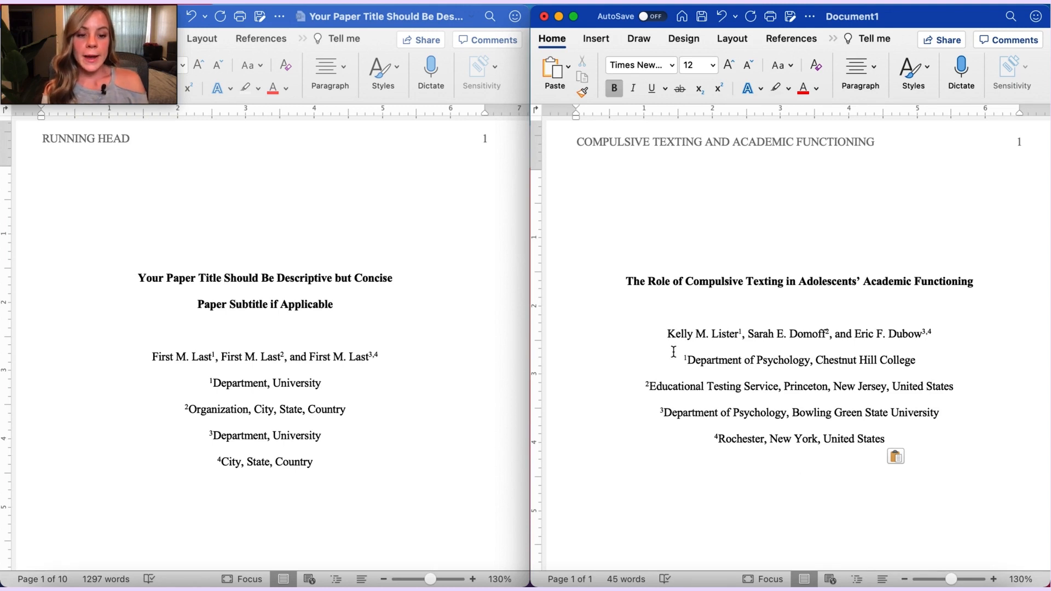
drag(674, 360, 927, 368)
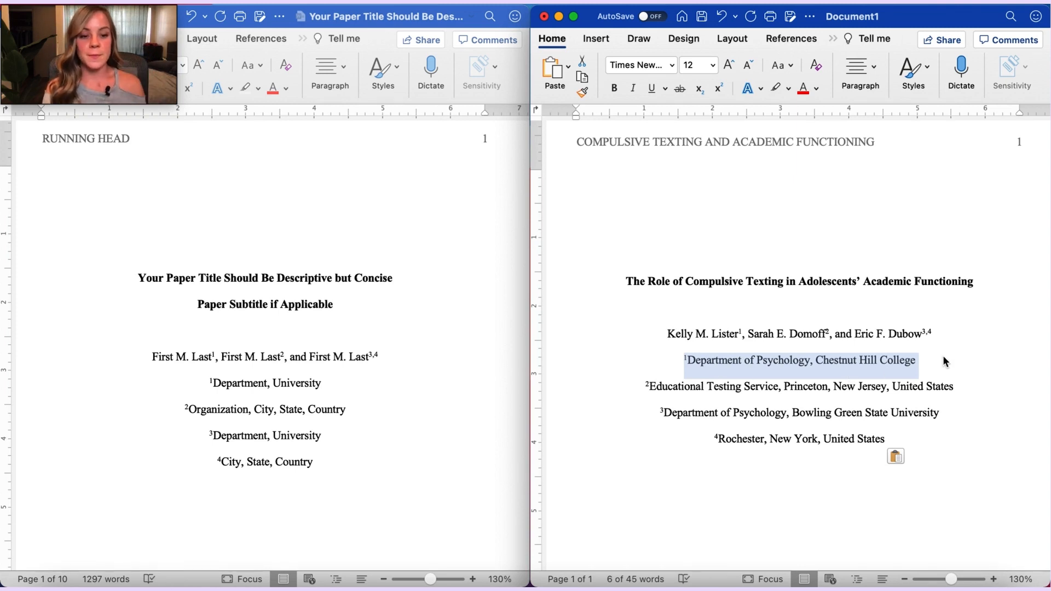
click(636, 390)
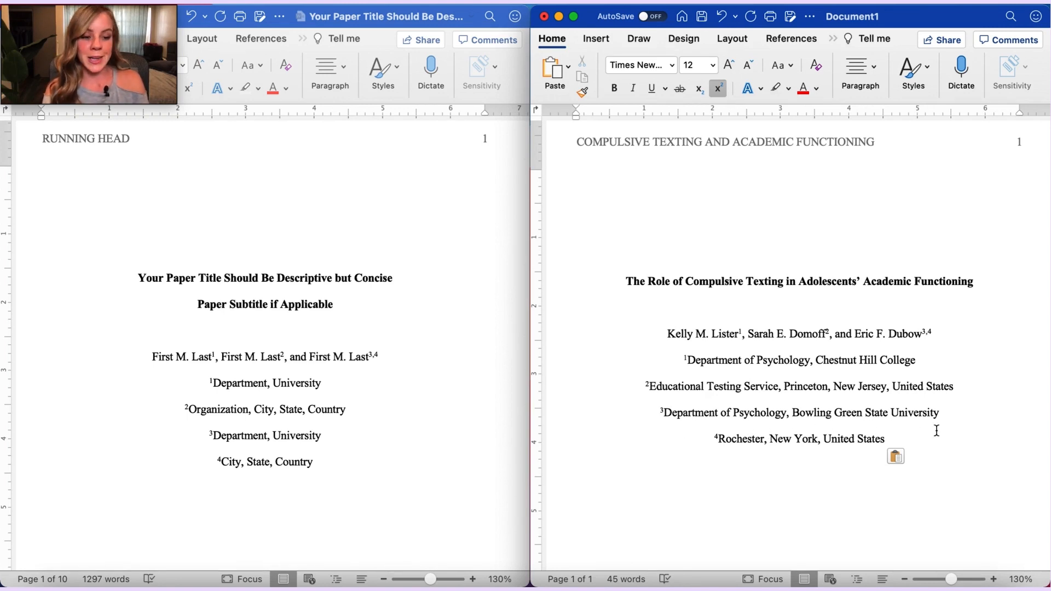
click(705, 439)
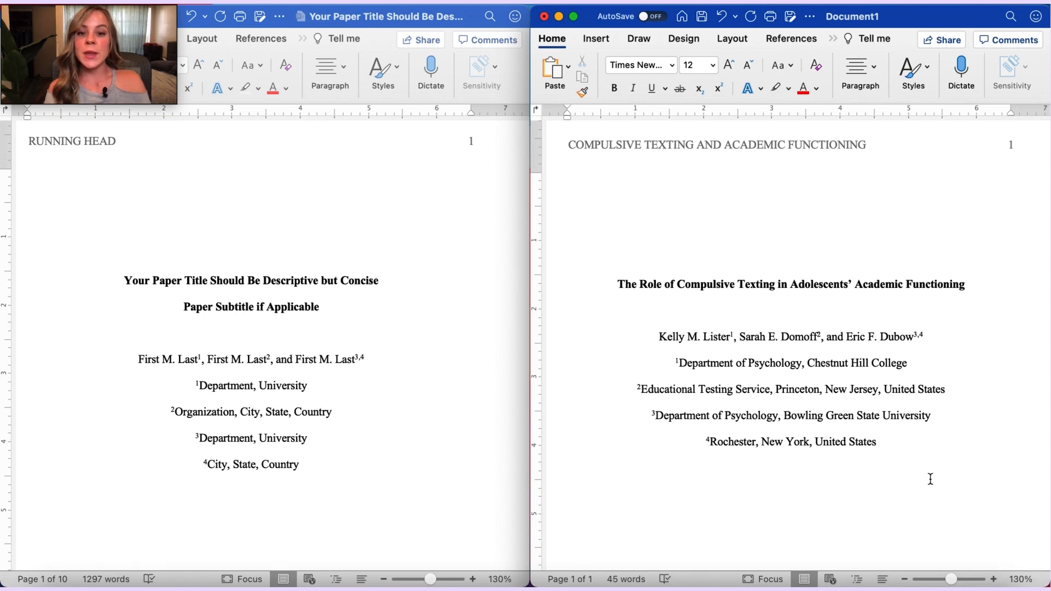
Step: Leave three blank lines below the affiliations and add the bold centered heading "Author Note"
scroll(251, 493, down, 5)
scroll(249, 493, down, 7)
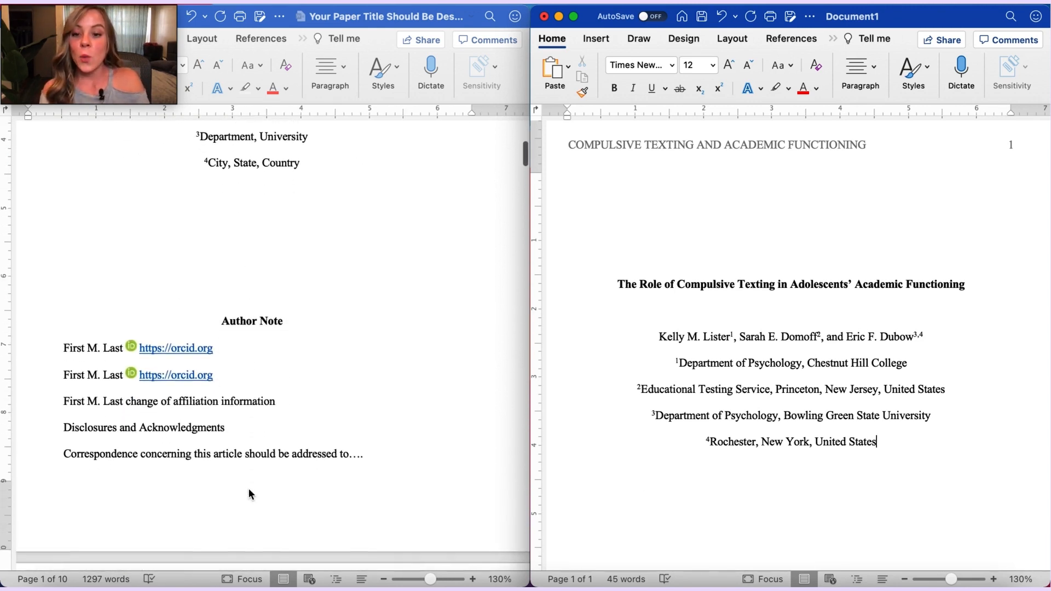
scroll(250, 493, up, 1)
scroll(755, 492, down, 5)
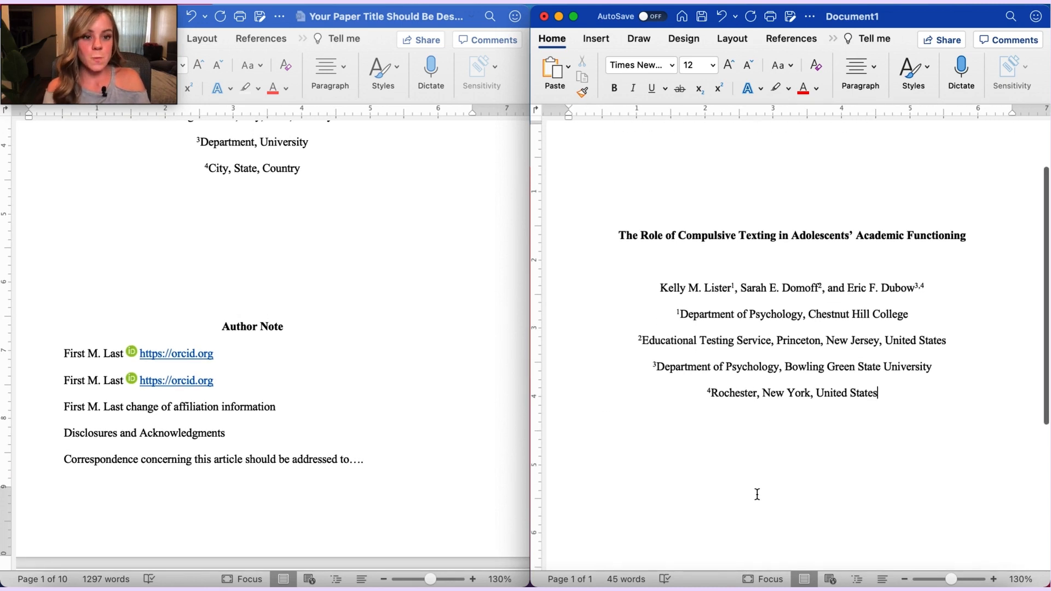
scroll(757, 495, down, 3)
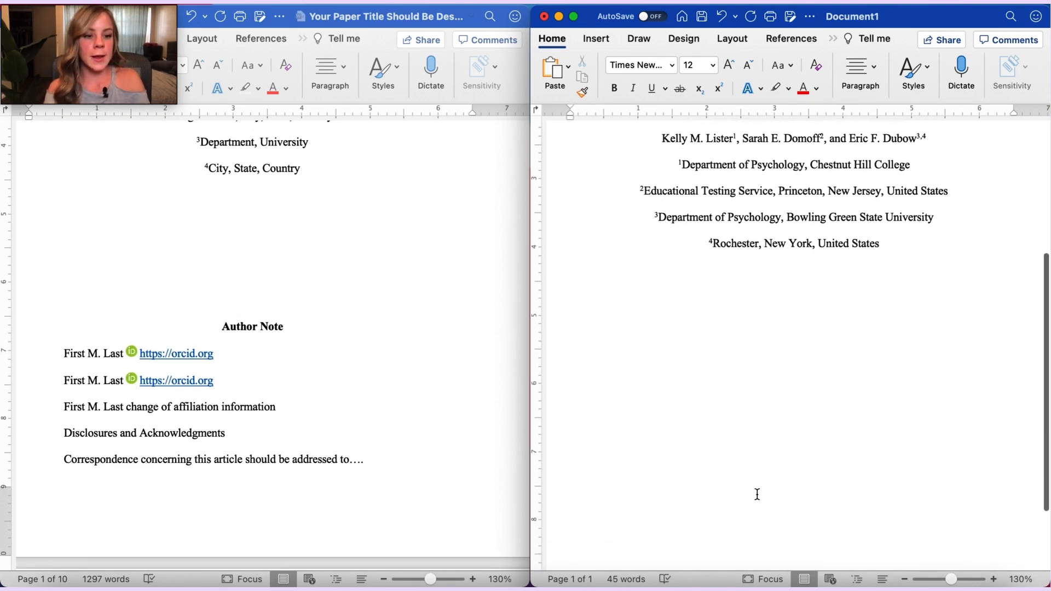
key(Return)
key(Return)
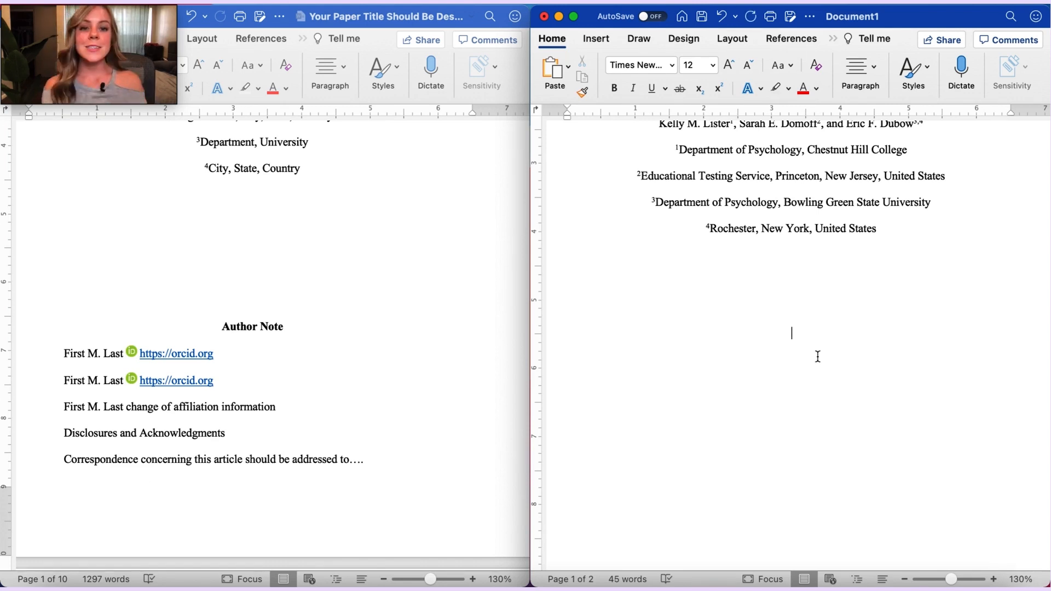
click(614, 88)
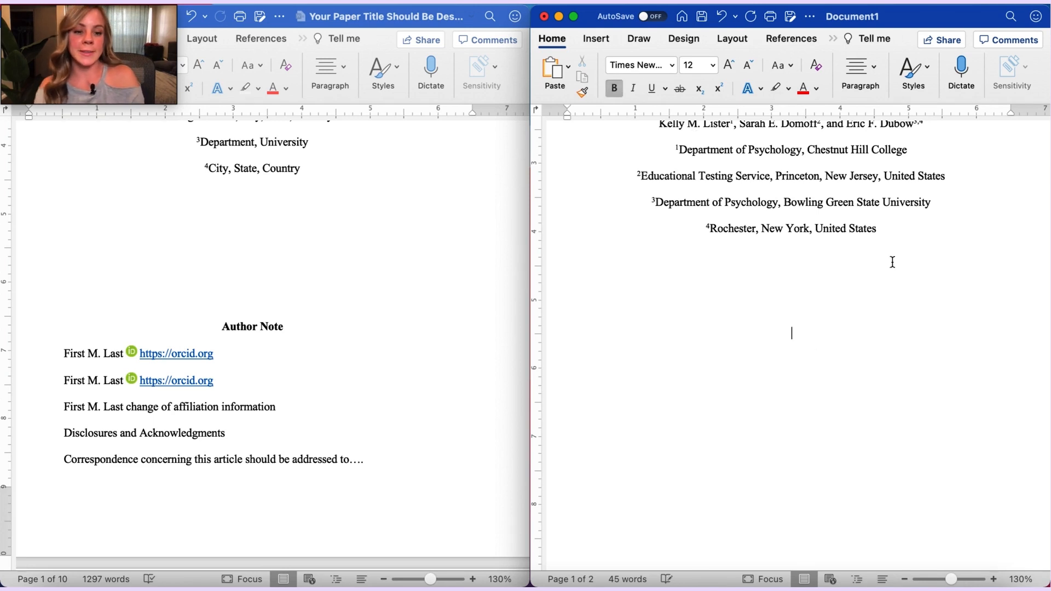
text(Author Note)
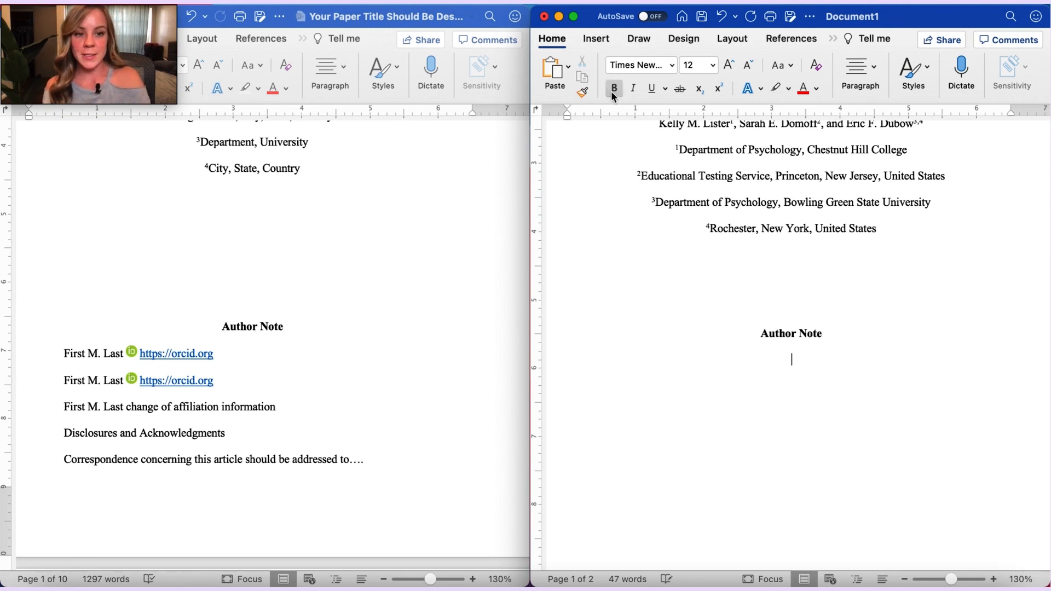
Step: Left-align and indent the line below the Author Note heading, and paste two authors' names with their ORCID iD icons and links
click(861, 71)
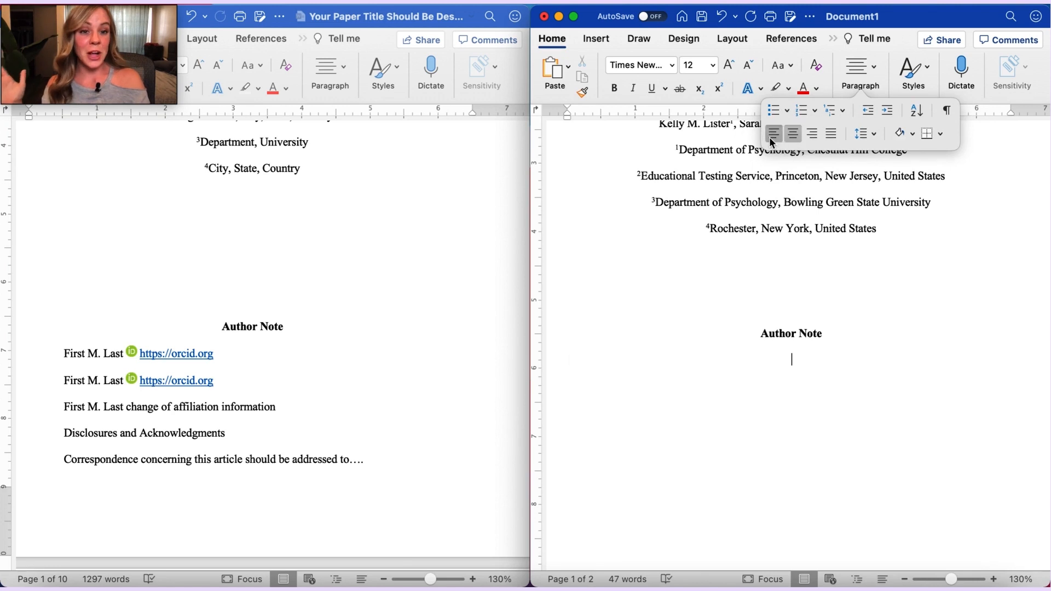
click(773, 141)
click(860, 71)
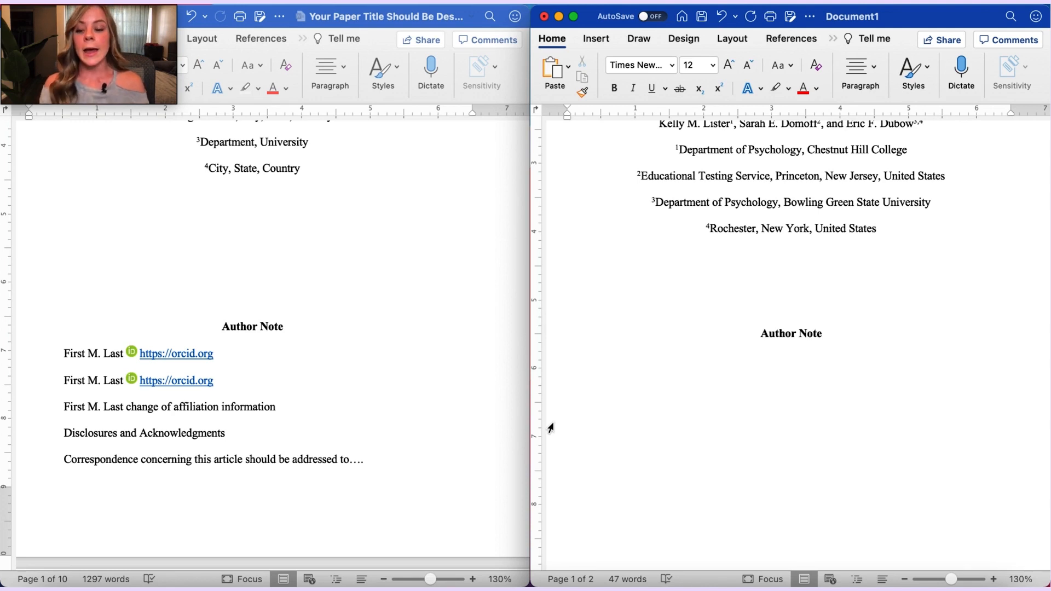
key(Tab)
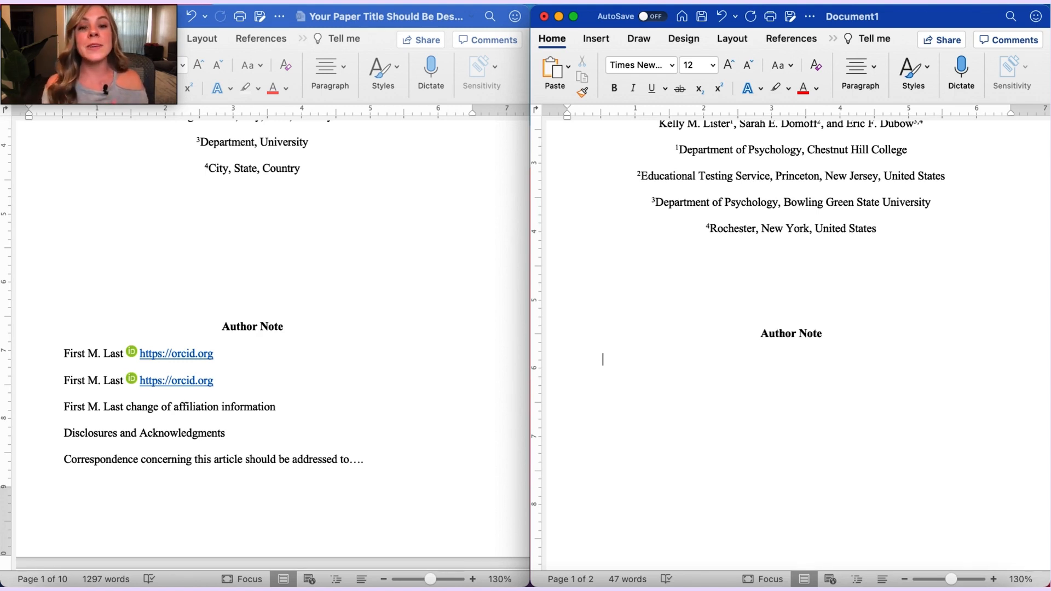
scroll(833, 488, down, 1)
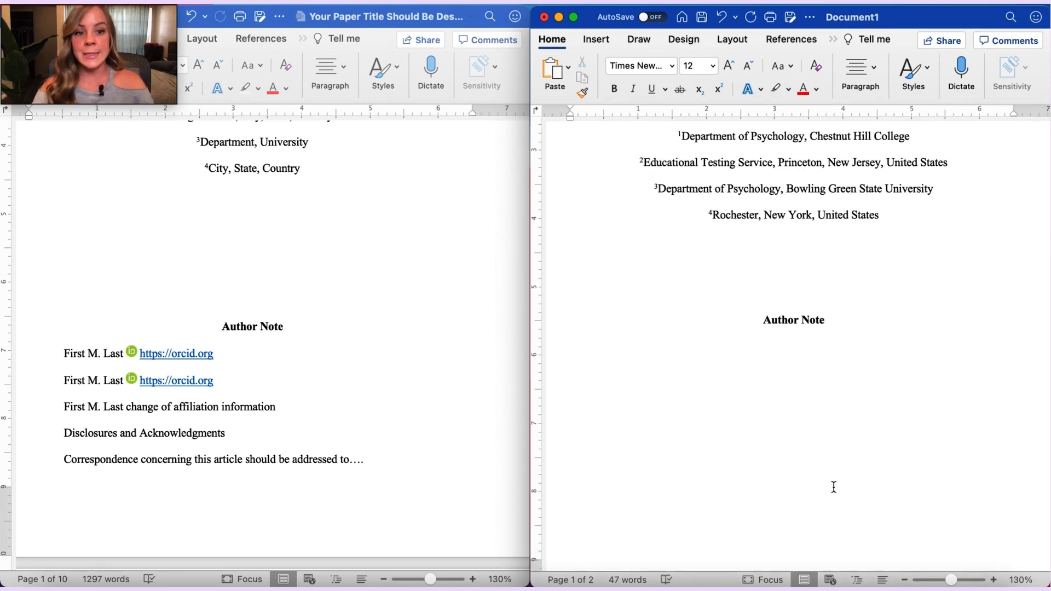
scroll(834, 488, up, 1)
scroll(834, 487, up, 1)
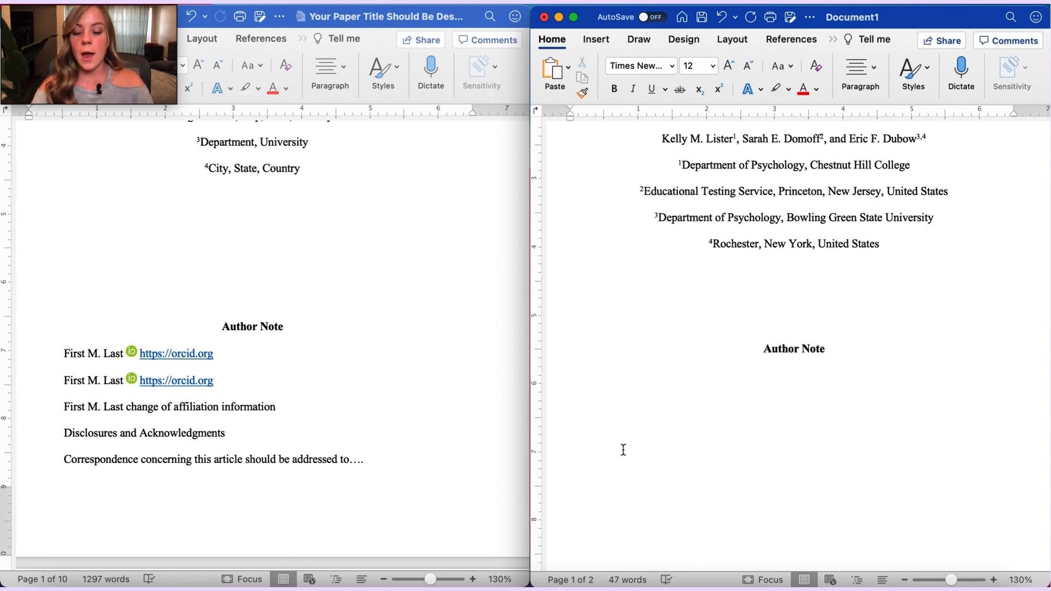
key(super+v)
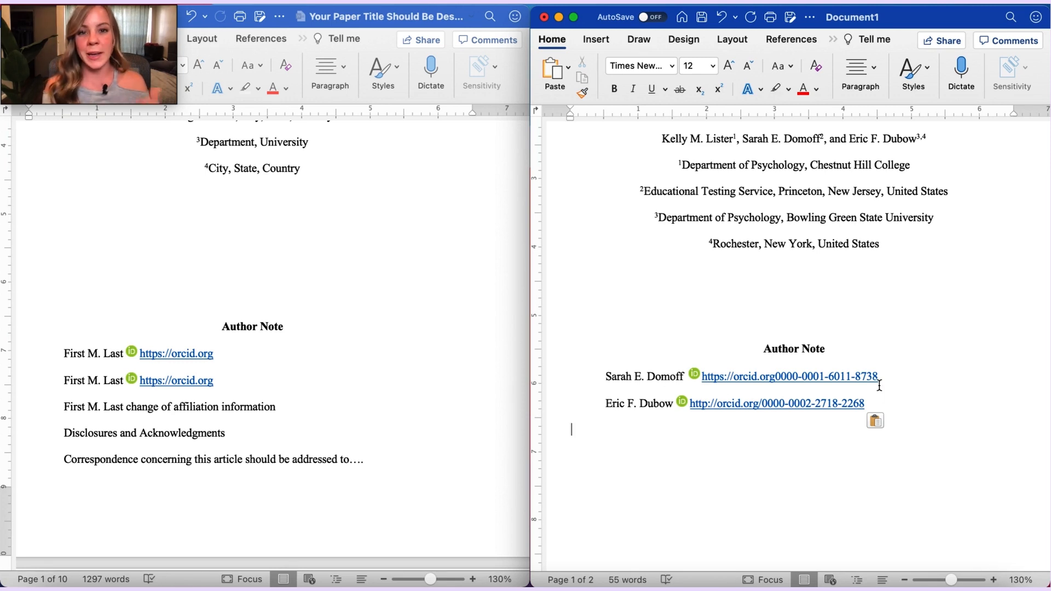
Step: Switch to the browser, find and highlight the inline ORCID iD icon in the ORCID brand guidelines' display formats, and return to Word
scroll(879, 381, down, 1)
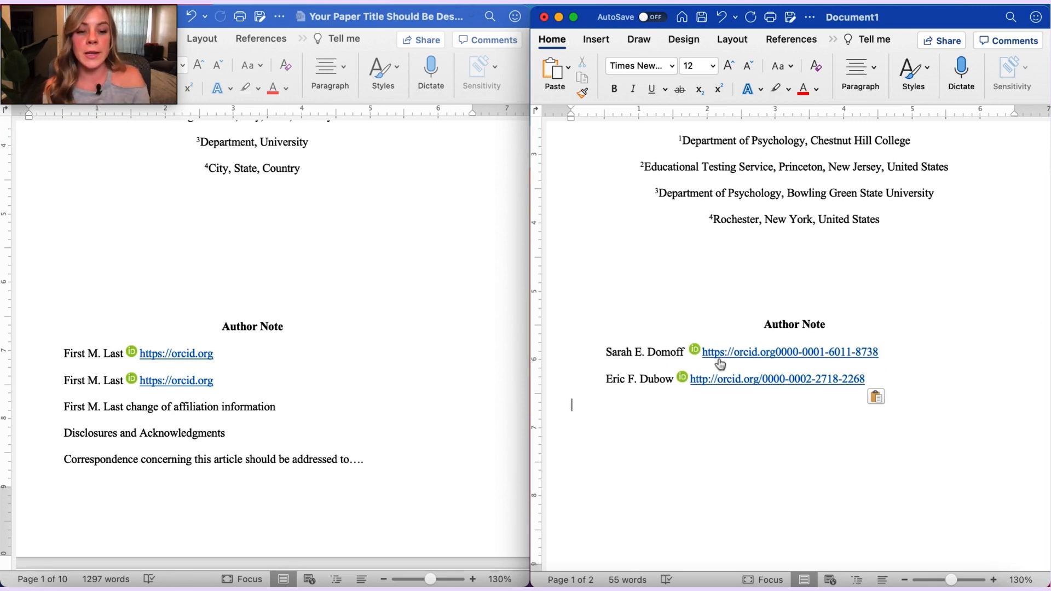
scroll(951, 443, down, 1)
scroll(951, 443, down, 2)
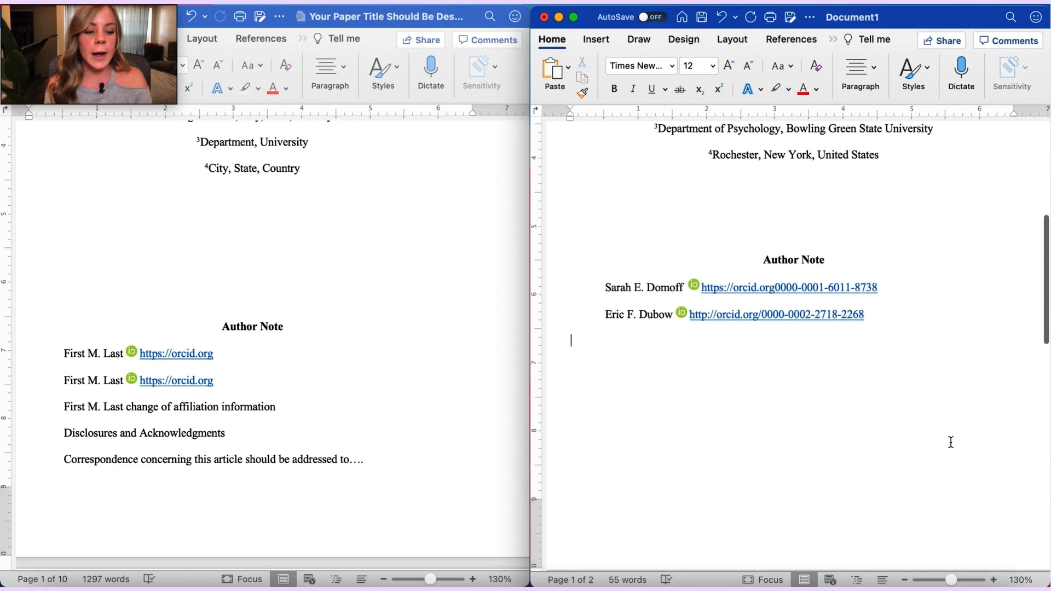
click(948, 588)
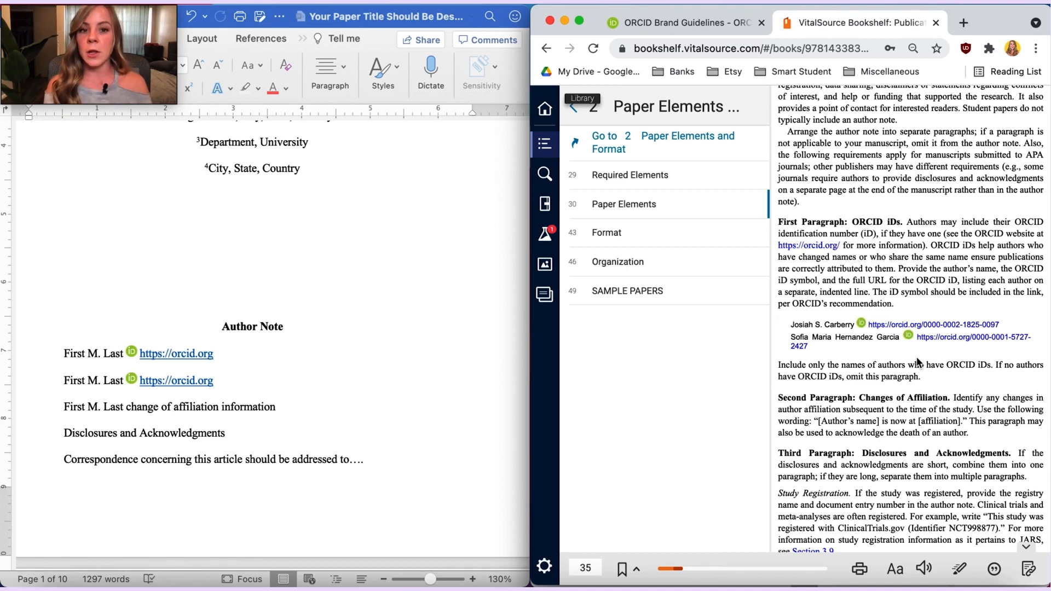
click(718, 21)
scroll(899, 320, up, 5)
scroll(899, 319, down, 4)
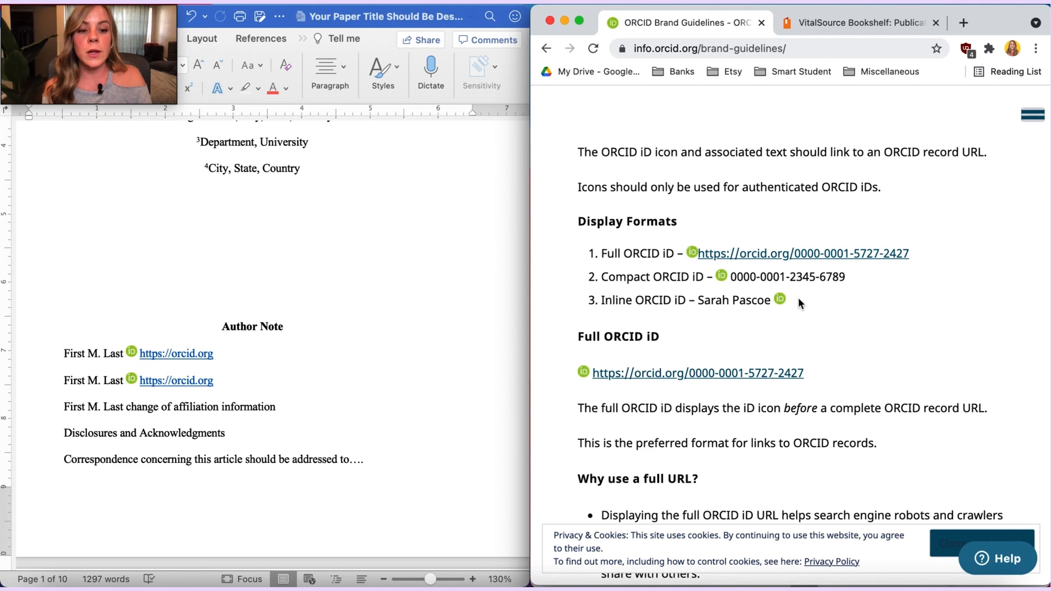
drag(788, 301, 768, 300)
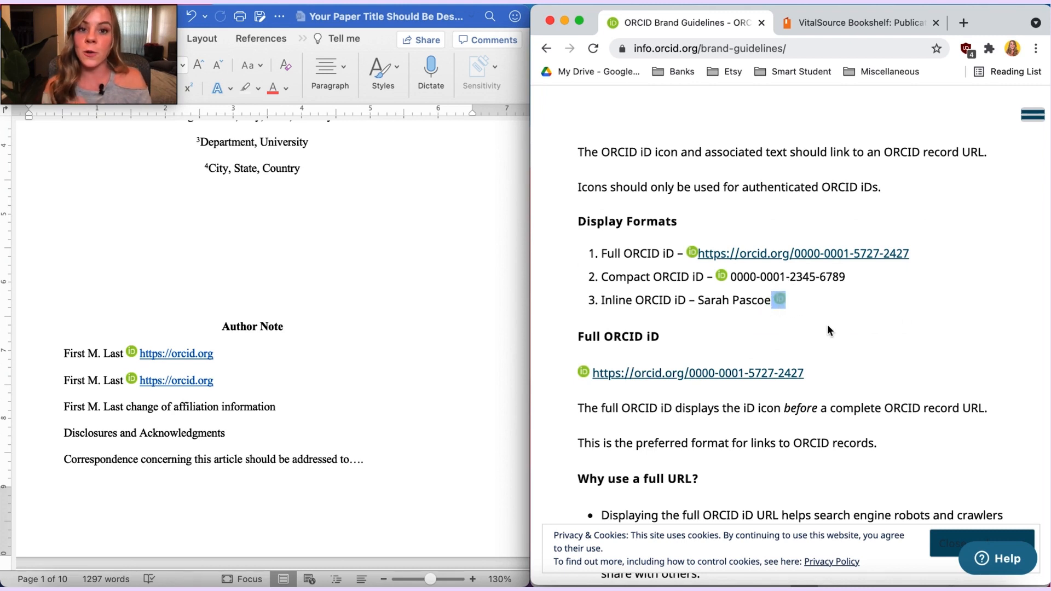
click(564, 21)
Step: Add indented author-note paragraphs giving the first author's new affiliation at Delaware County Community College and stating "We have no conflict of interest to disclose."
scroll(783, 374, down, 1)
click(934, 276)
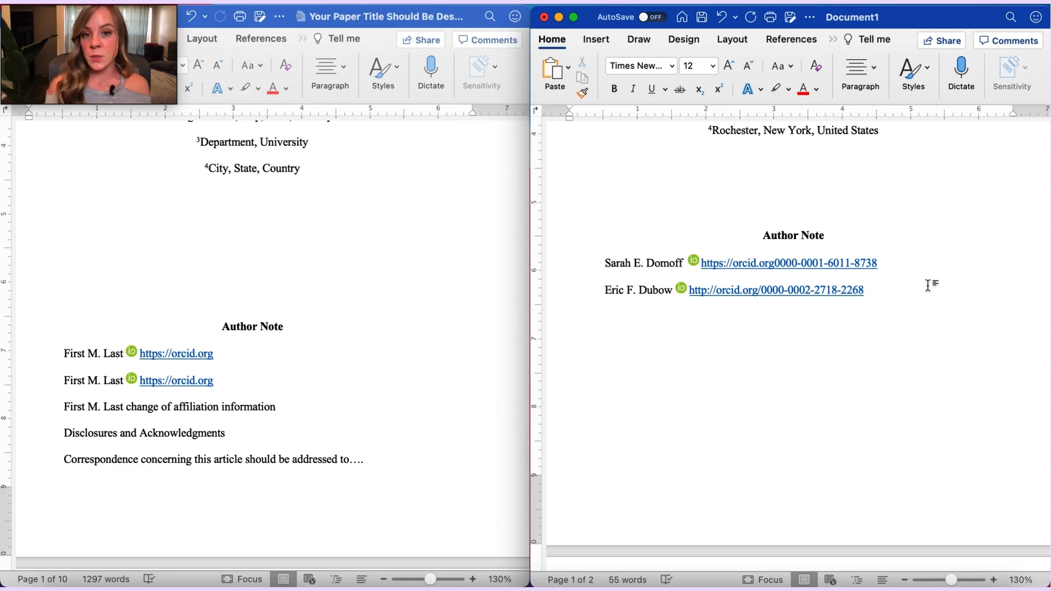
key(Return)
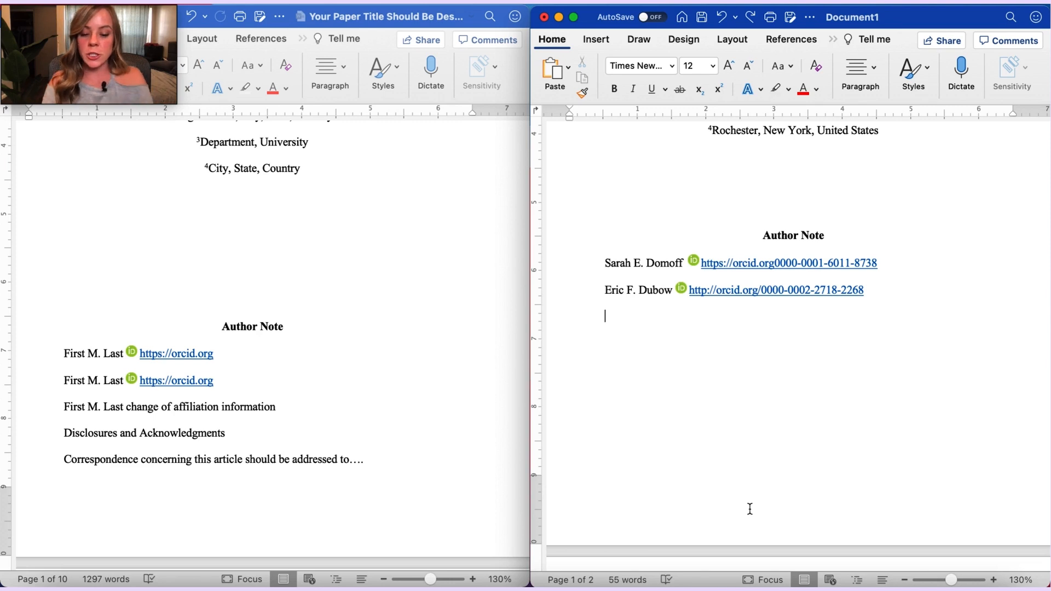
text(Kelly M. Lister is now at the Business, Computing, and Social Sciences Division, Department of Psychology, Delaware County Community College.)
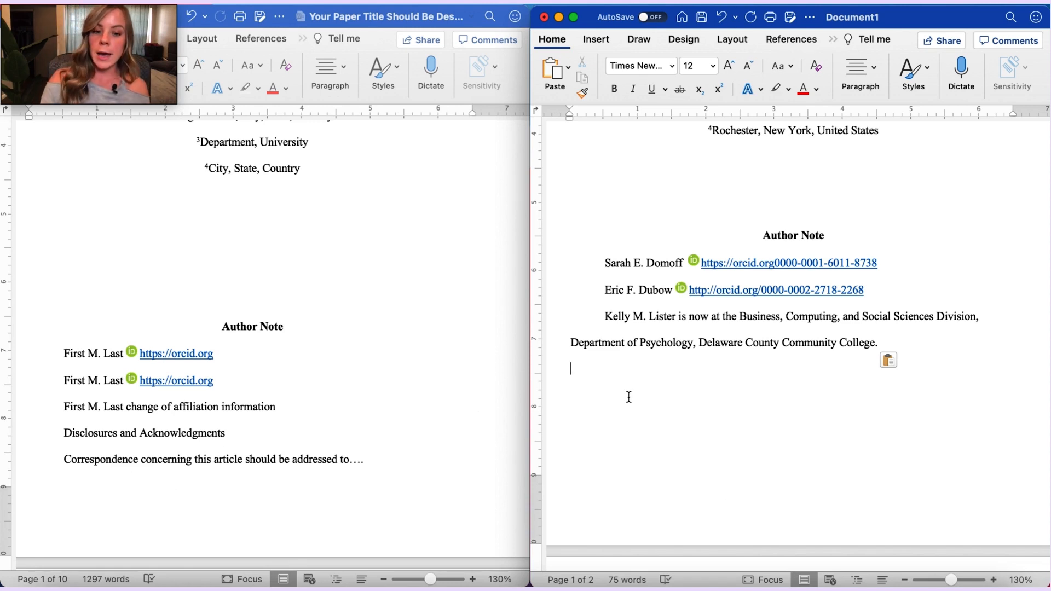
key(Tab)
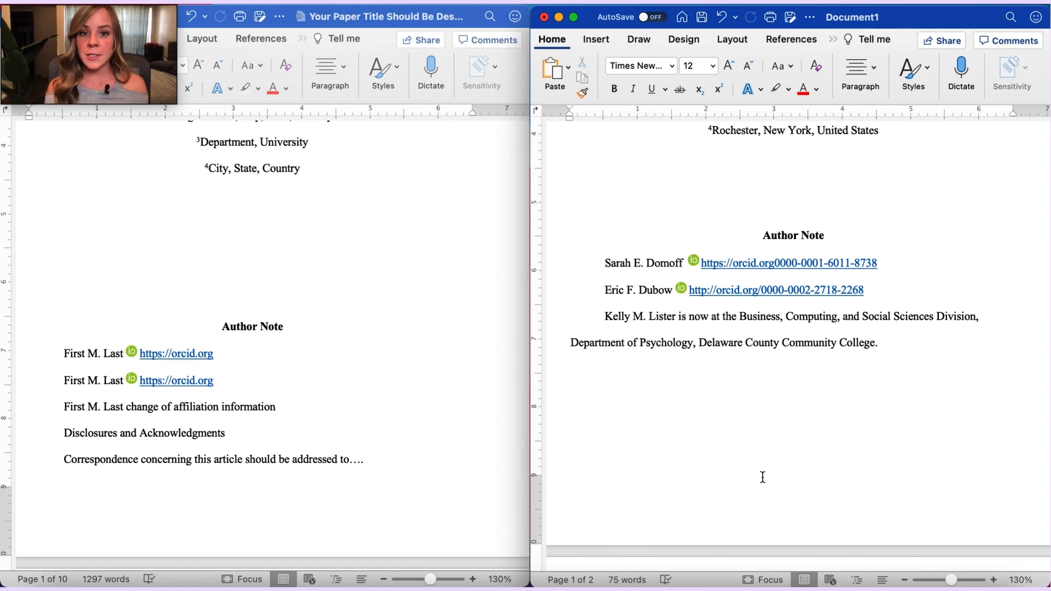
text(We have no conflict of interest to disclose.)
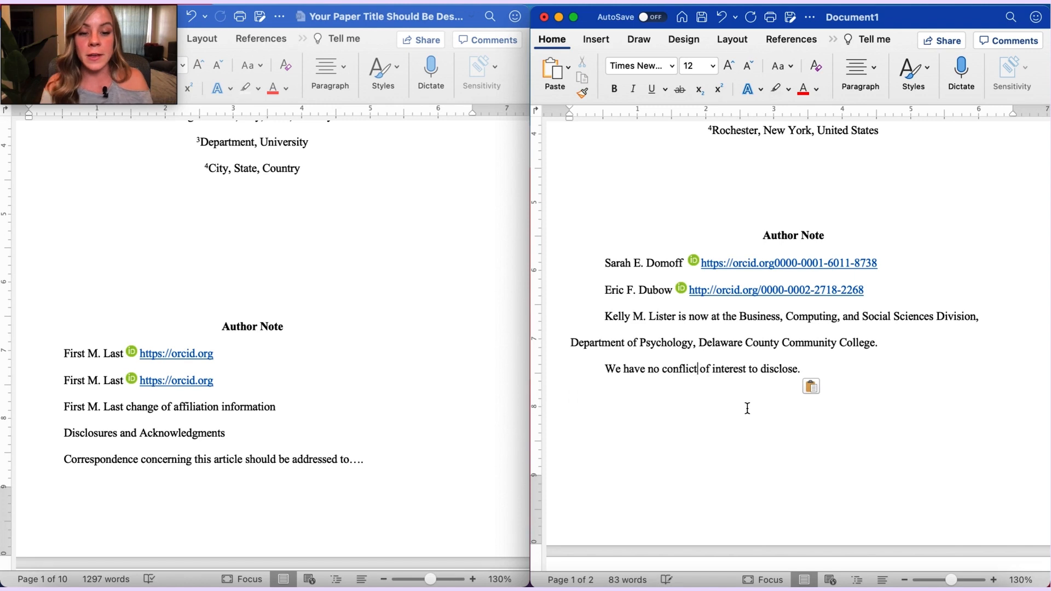
Step: Change "conflict" to "conflicts" in the disclosure sentence, and add an indented correspondence paragraph with the first author's mailing address and e-mail
text(s)
click(844, 372)
key(Return)
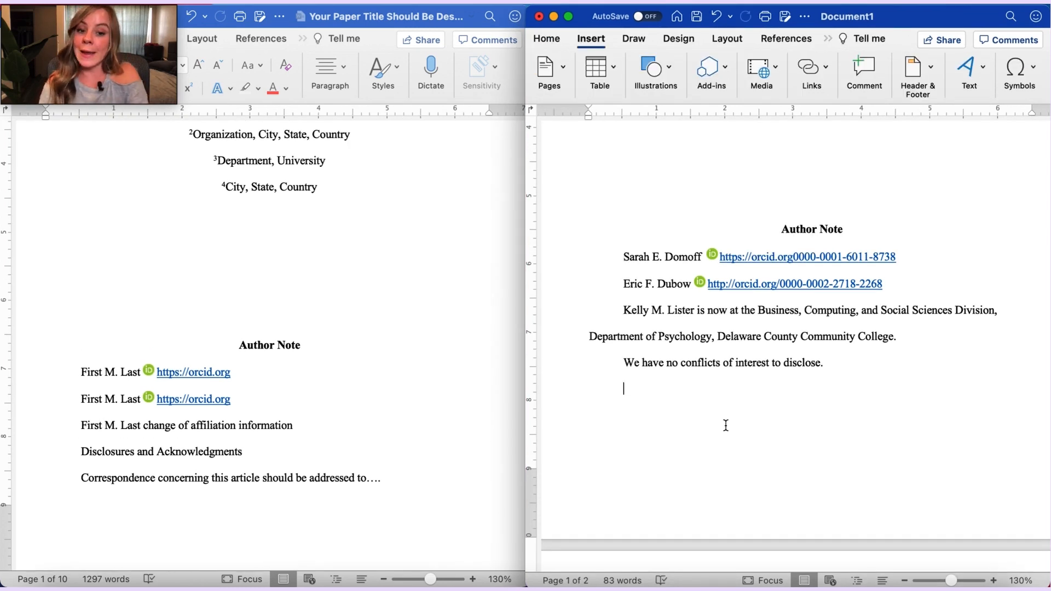
key(super+v)
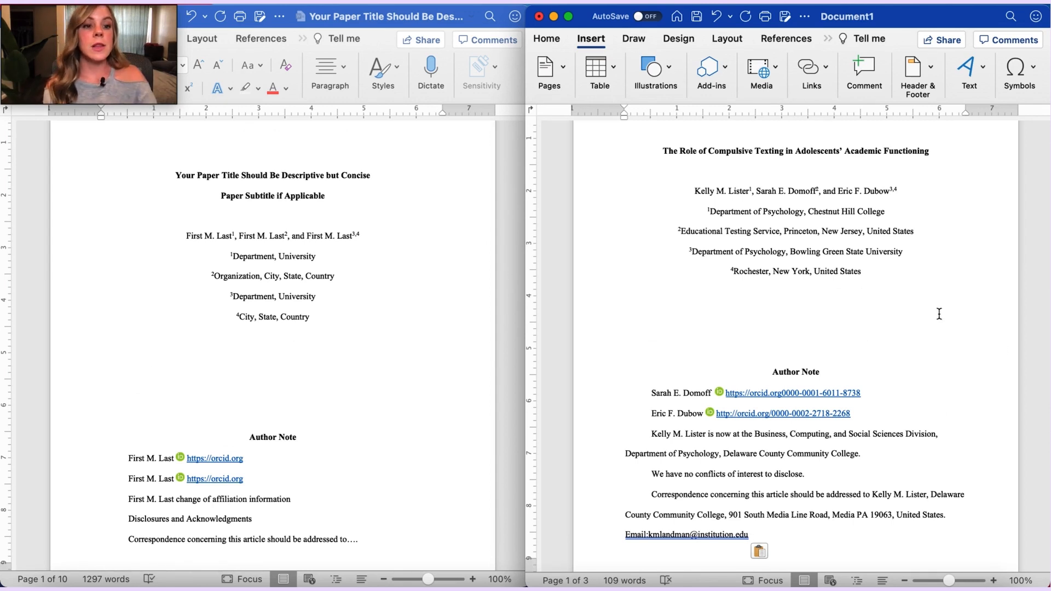
Step: Delete two of the blank lines above the Author Note heading, and reinsert them
scroll(939, 313, up, 3)
scroll(939, 314, down, 3)
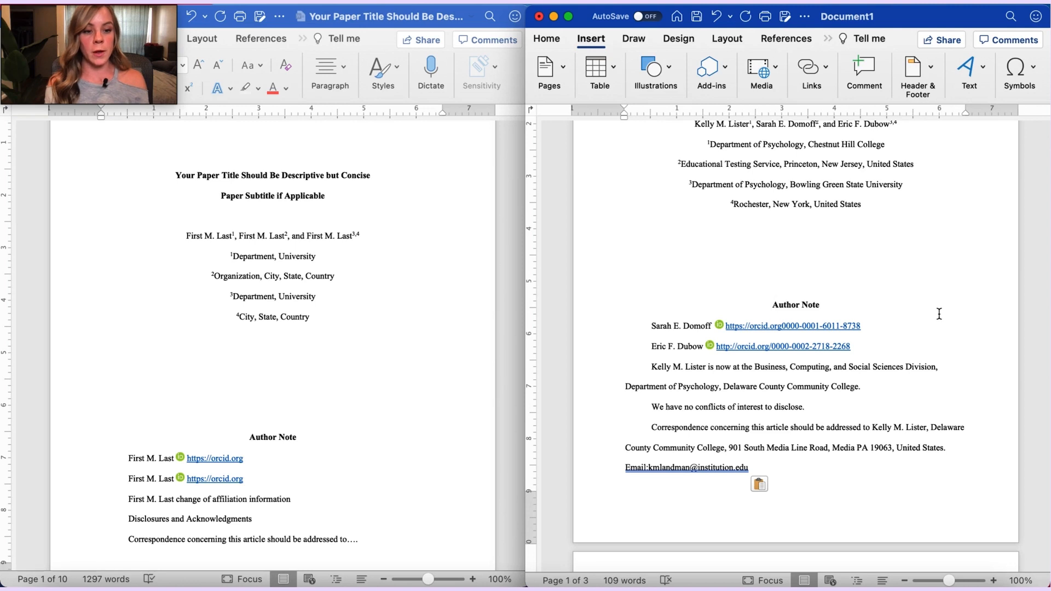
scroll(939, 314, up, 2)
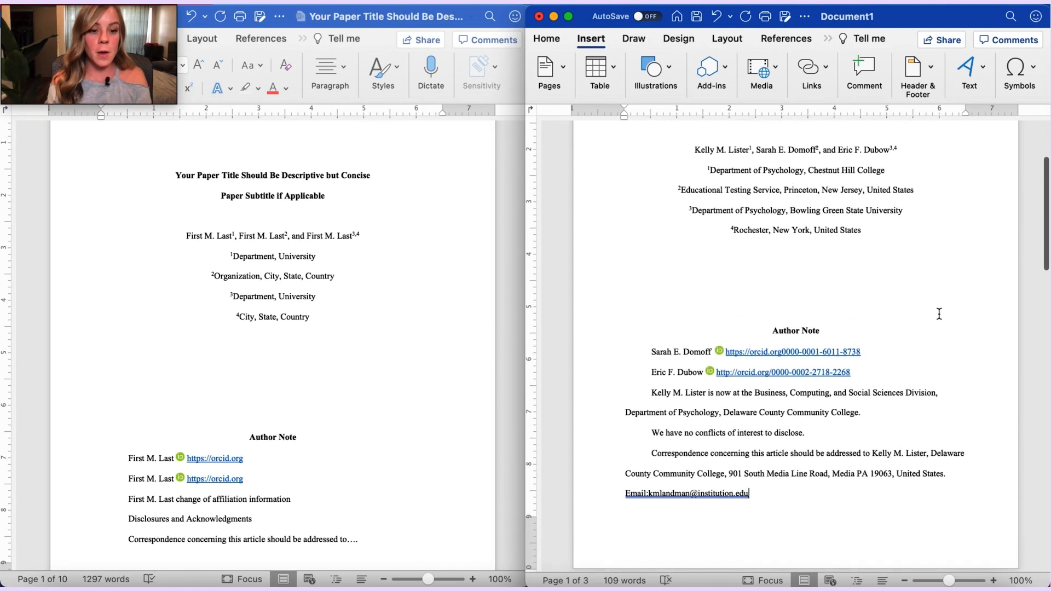
click(815, 273)
key(BackSpace)
key(BackSpace)
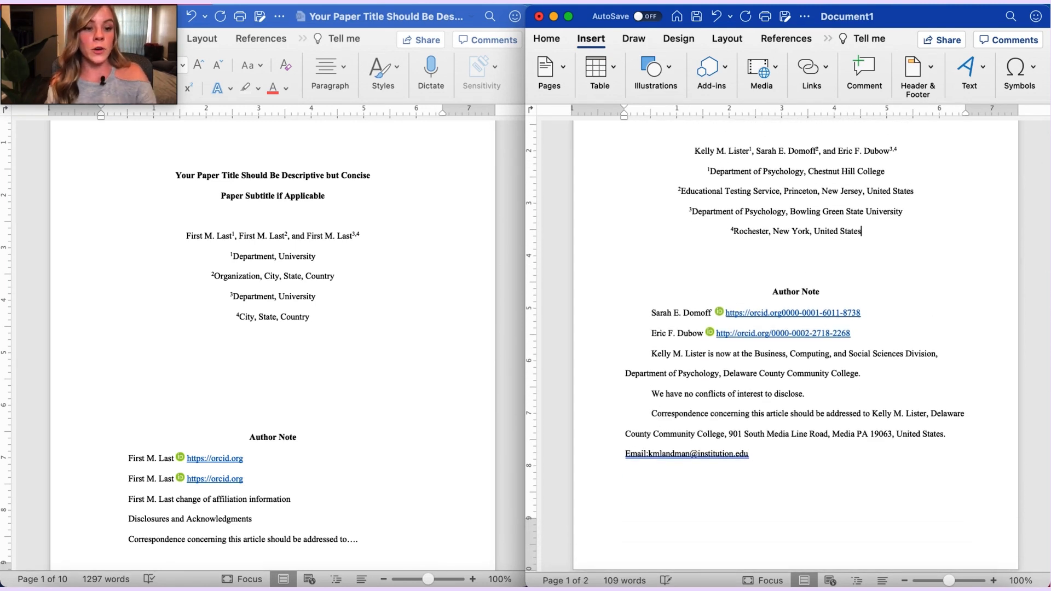
scroll(809, 454, down, 2)
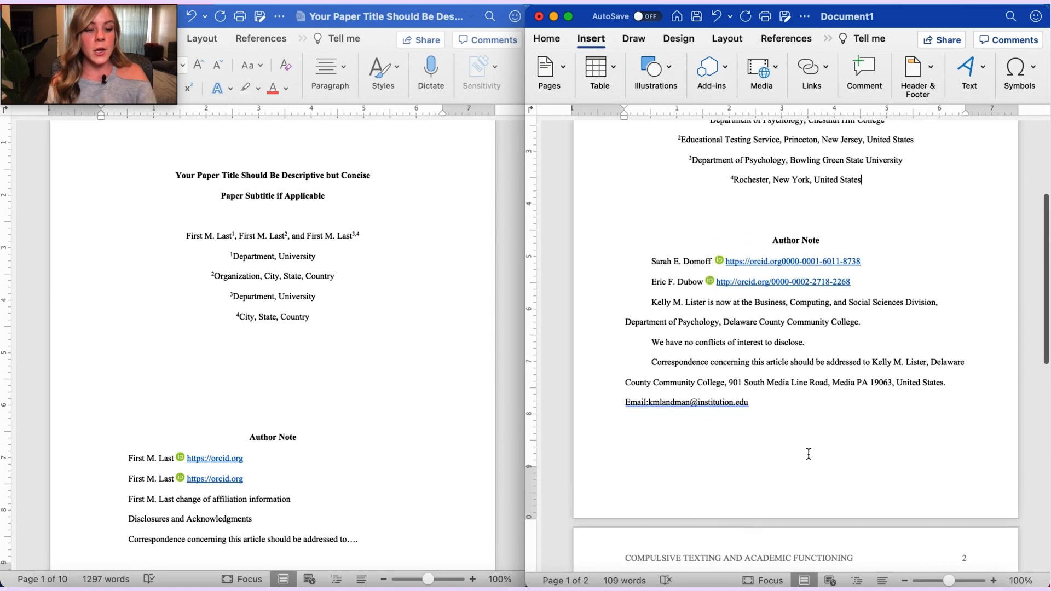
key(Return)
key(Return)
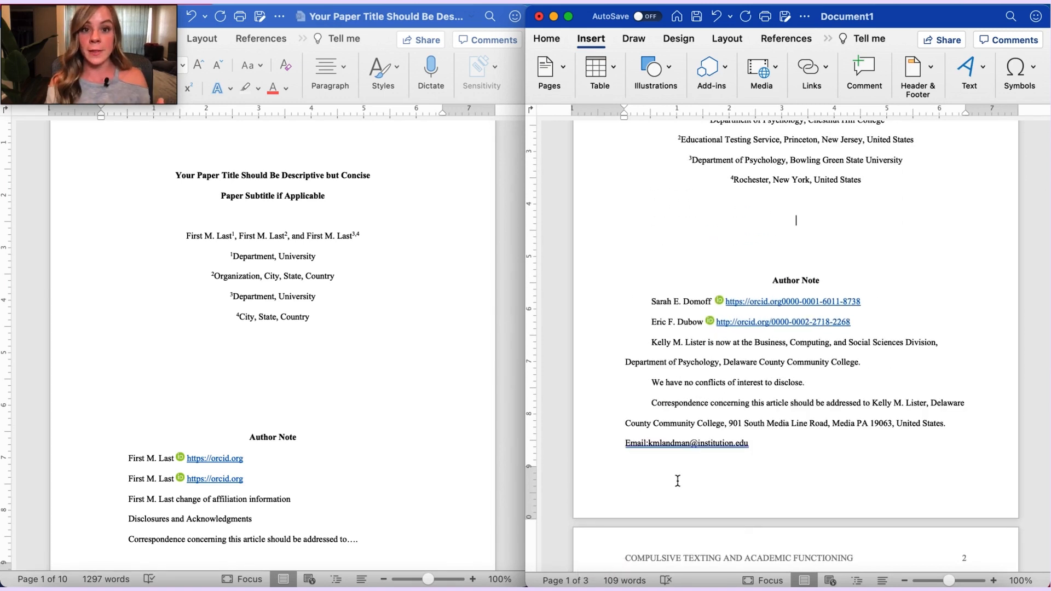
Step: Insert a page break after the author note and add the bold centered heading "Abstract" at the start of the new page
scroll(678, 481, up, 7)
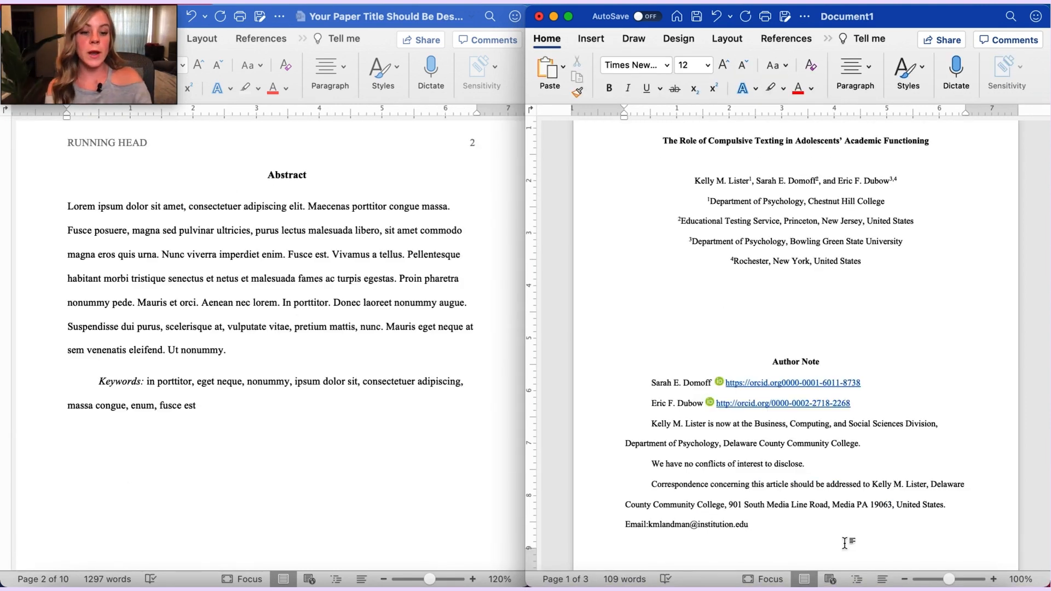
key(super+Return)
scroll(851, 173, down, 4)
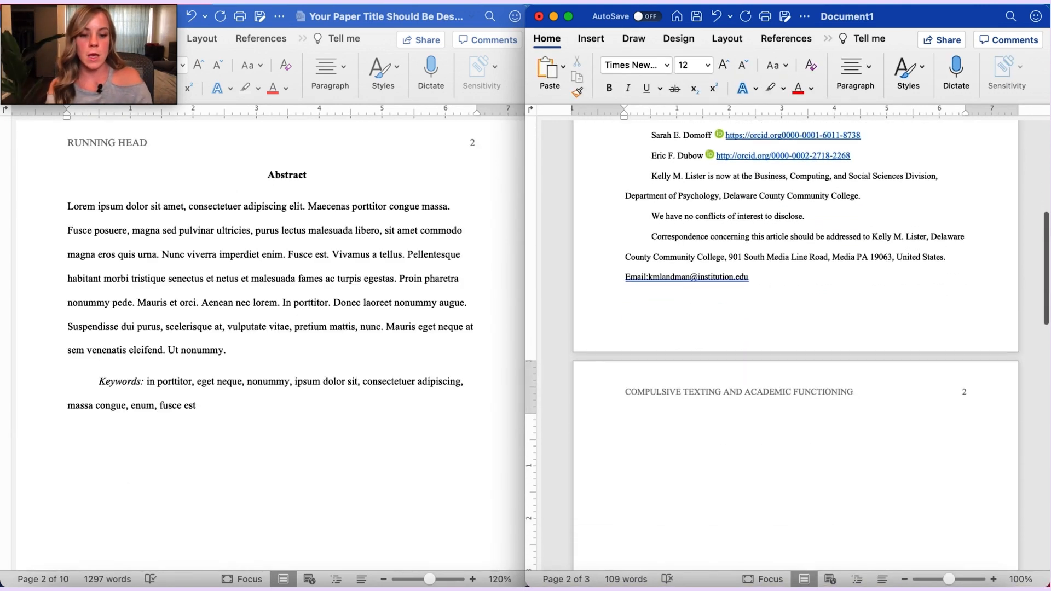
click(868, 74)
click(788, 133)
click(609, 87)
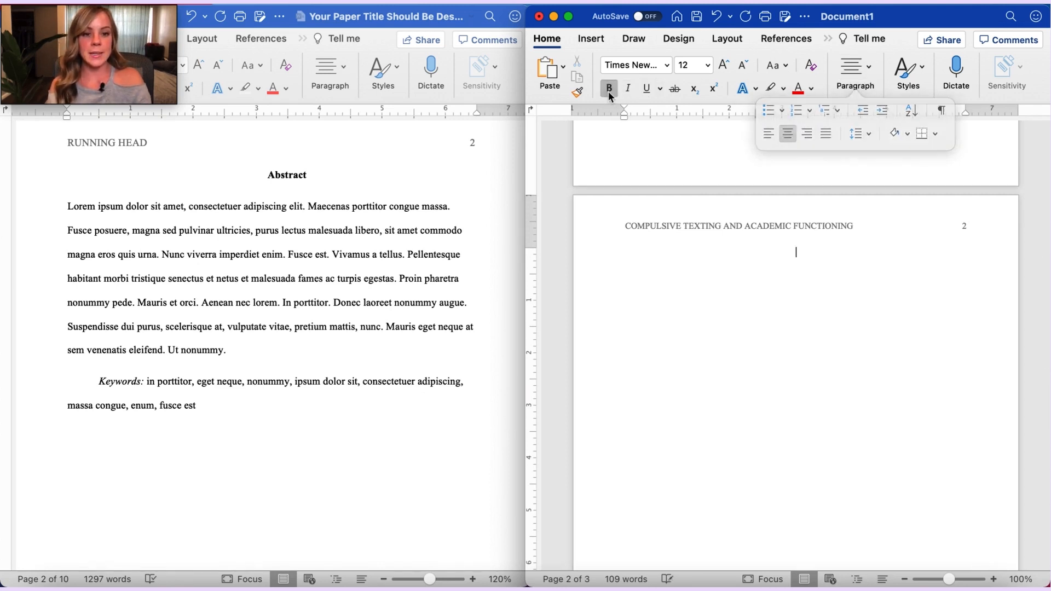
text(Abstrac)
key(BackSpace)
key(BackSpace)
key(BackSpace)
key(BackSpace)
key(BackSpace)
text(stract)
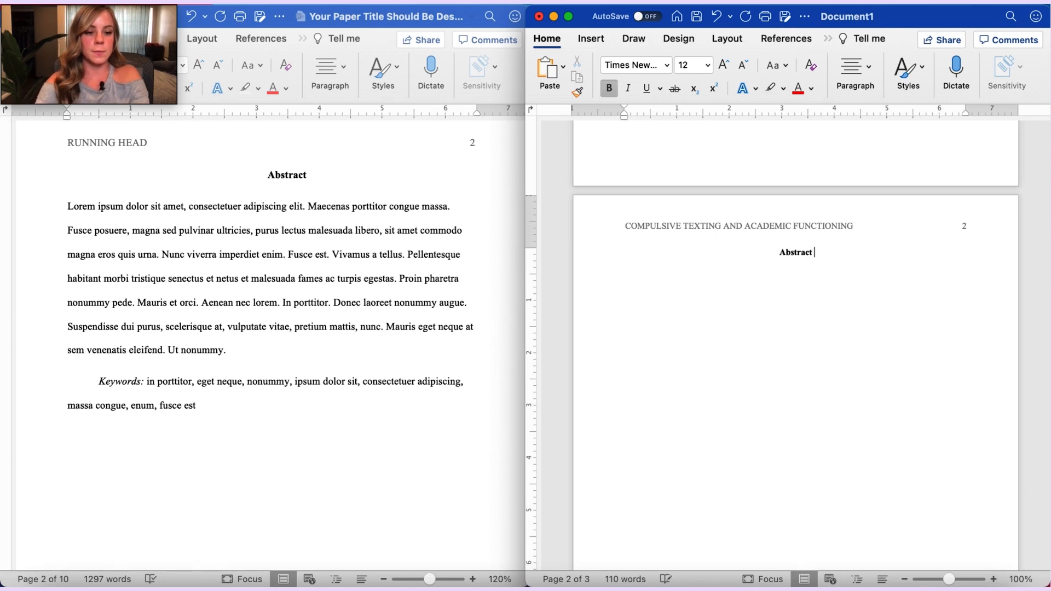
key(Return)
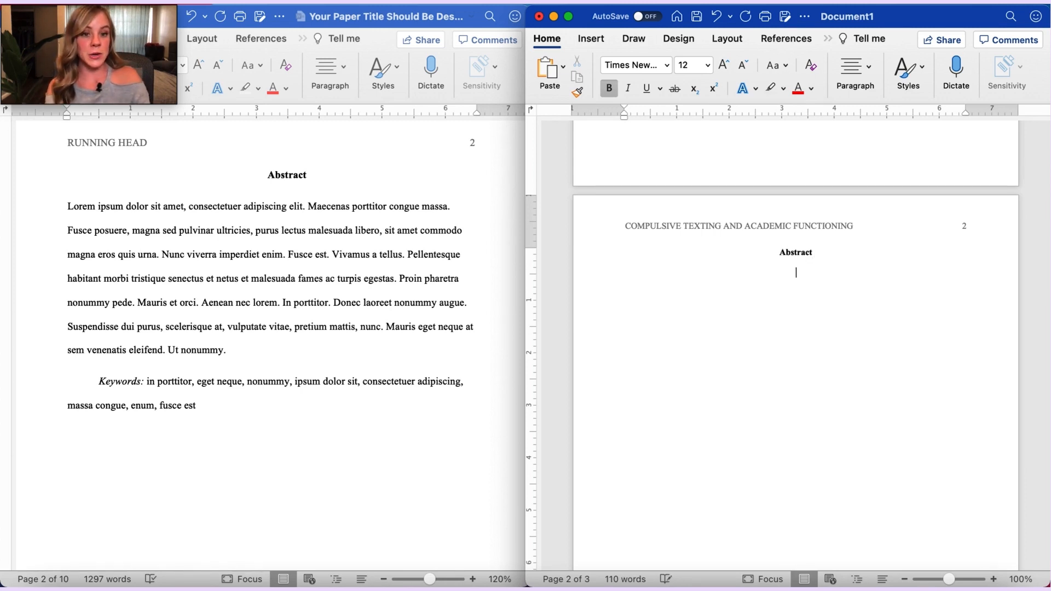
Step: Turn off bold, left-align the line below the Abstract heading, and insert the unindented "Lorem ipsum dolor sit amet" abstract paragraph from the sample
click(609, 89)
click(856, 70)
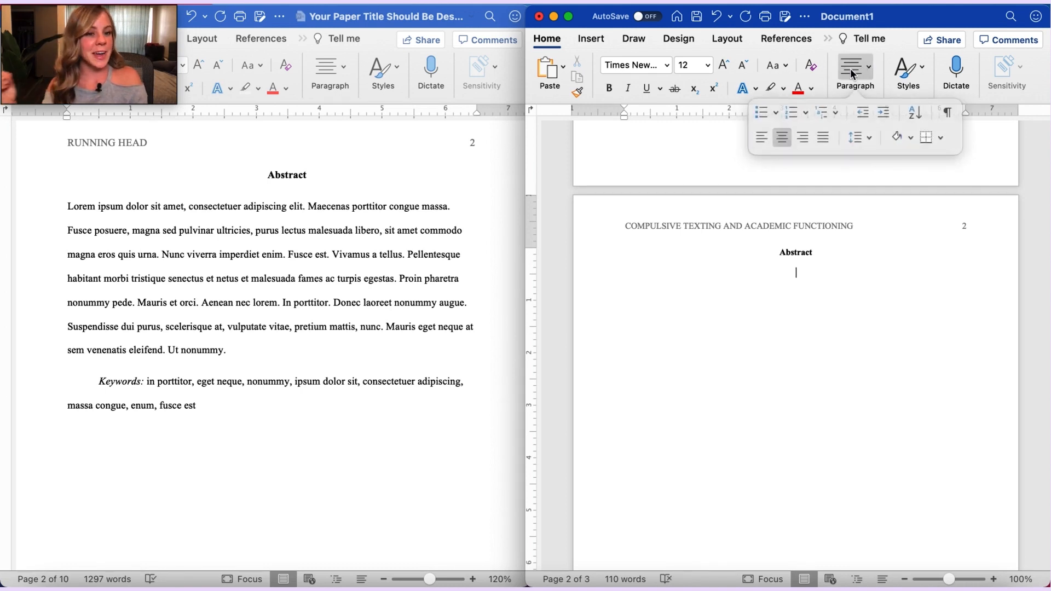
click(852, 82)
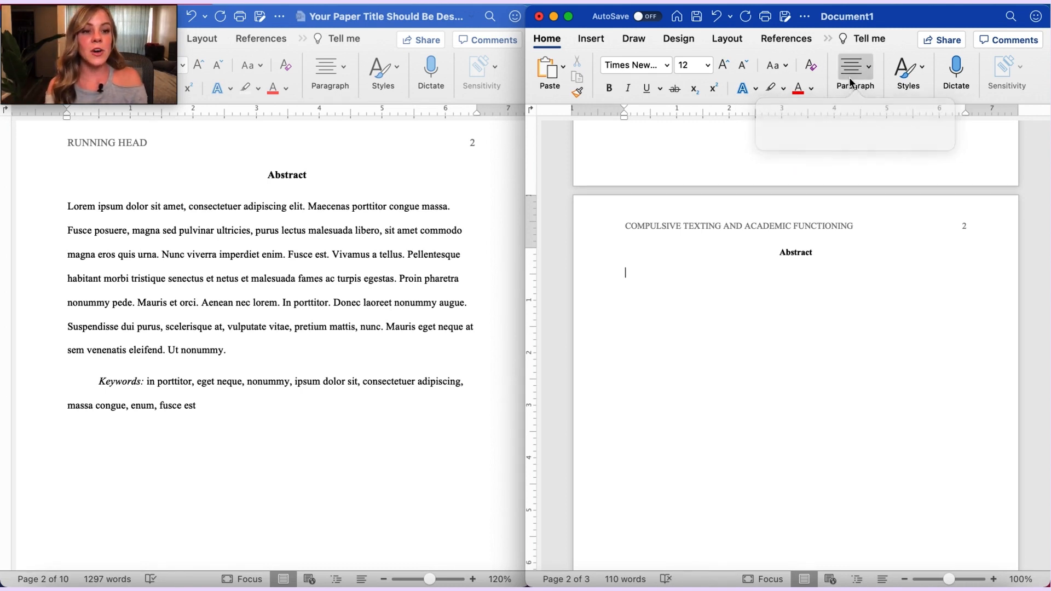
text(Lorem ipsum dolor sit amet, consectetuer adipiscing elit. Maecenas porttitor congue massa. Fusce posuere, magna sed pulvinar ultricies, purus lectus malesuada libero, sit amet commodo magna eros quis urna. Nunc viverra imperdiet enim. Fusce est. Vivamus a tellus. Pellentesque habitant morbi tristique senectus et netus et malesuada fames ac turpis egestas. Proin pharetra nonummy pede. Mauris et orci. Aenean nec lorem. In porttitor. Donec laoreet nonummy augue. Suspendisse dui purus, scelerisque at, vulputate vitae, pretium mattis, nunc. Mauris eget neque at sem venenatis eleifend. Ut nonummy.)
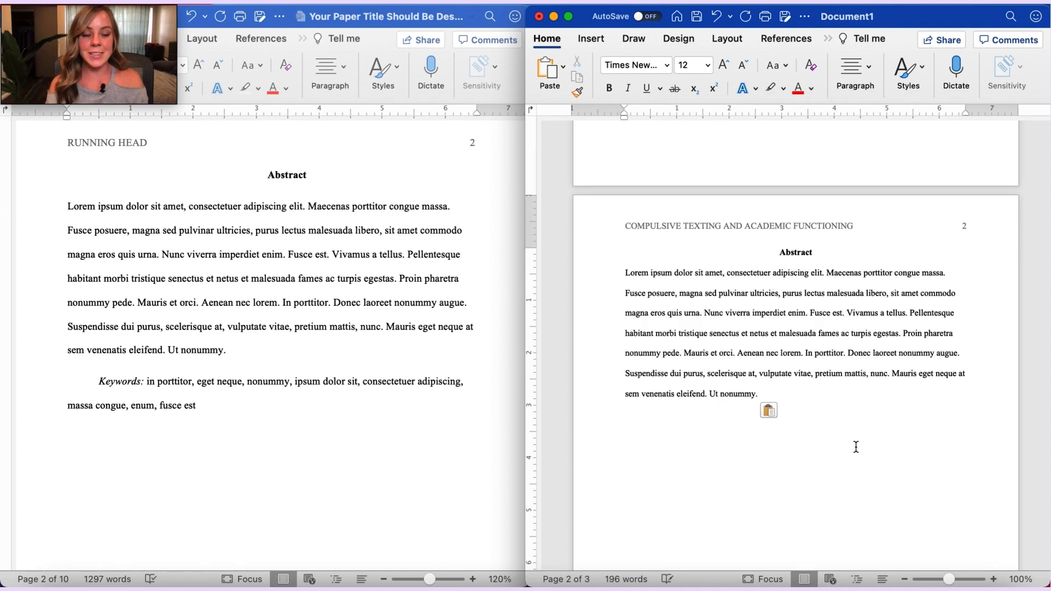
Step: Below the abstract, add an indented italic "Keywords:" label followed by non-italic college teaching, student evaluations of teaching, online administration, response rate, assessment
scroll(857, 447, down, 3)
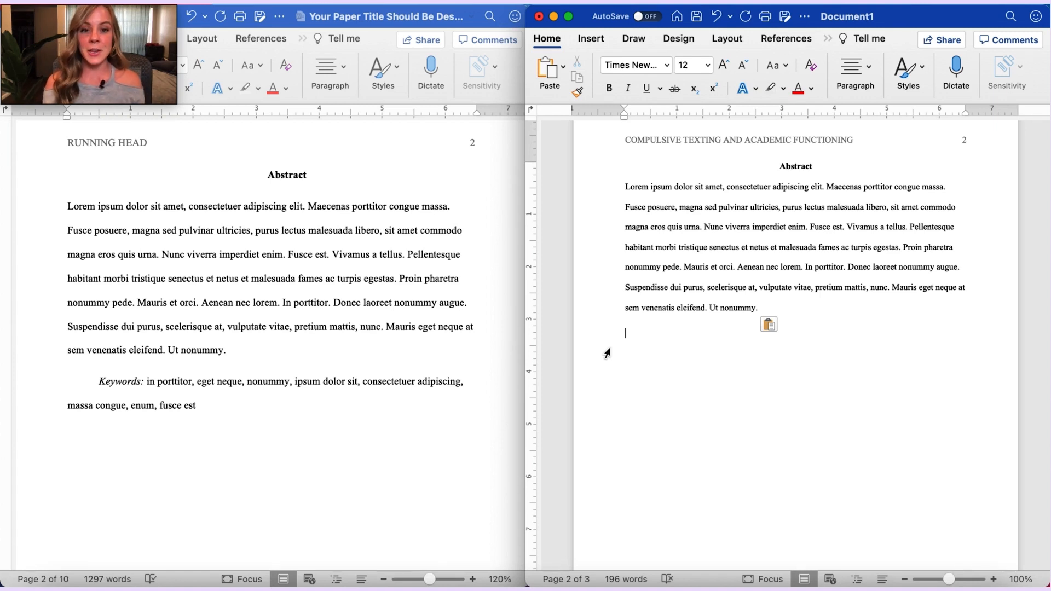
key(BackSpace)
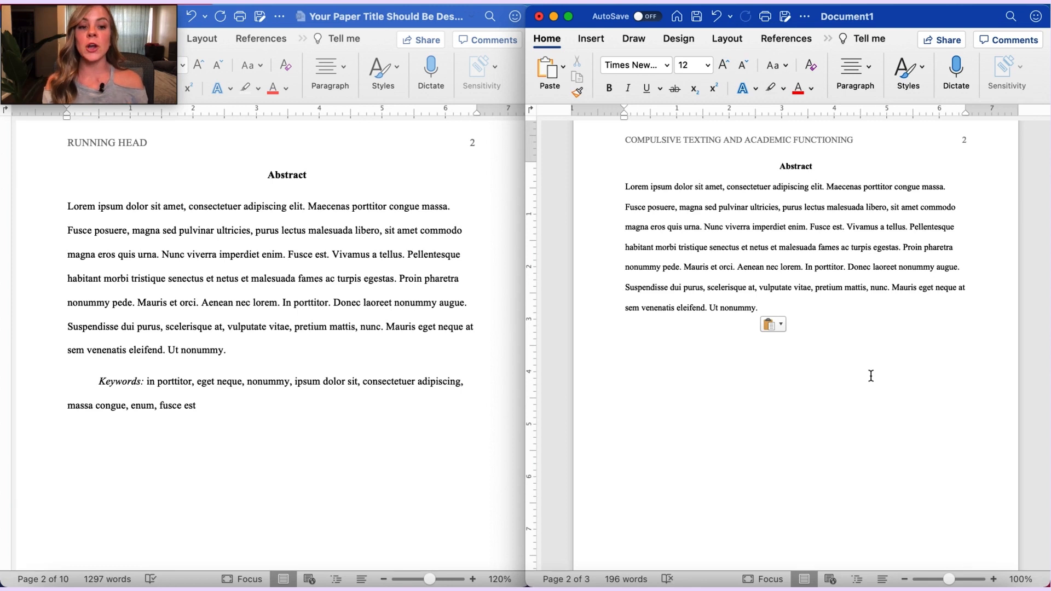
key(super+z)
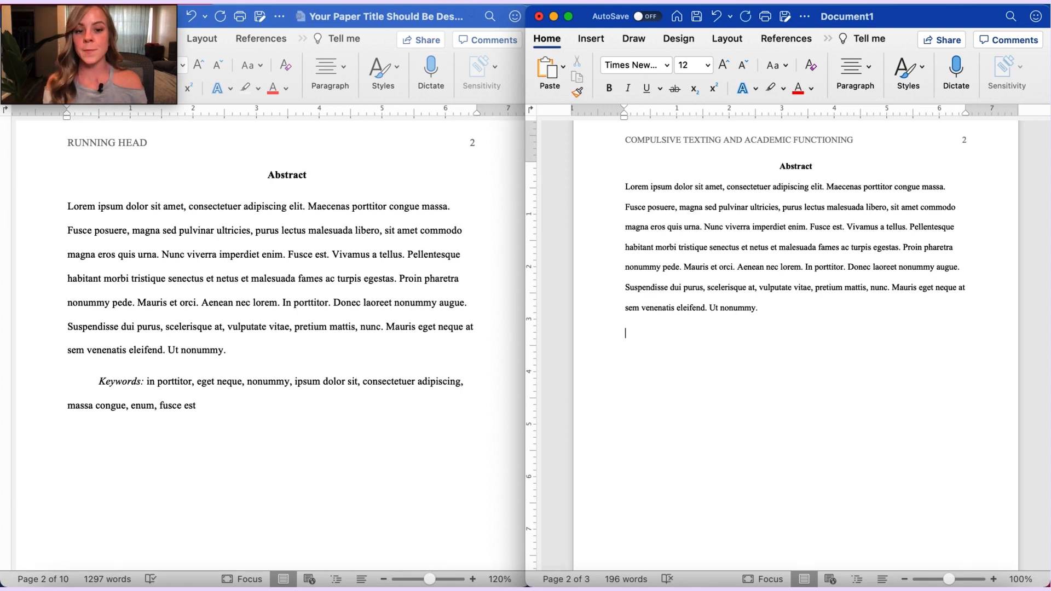
key(Tab)
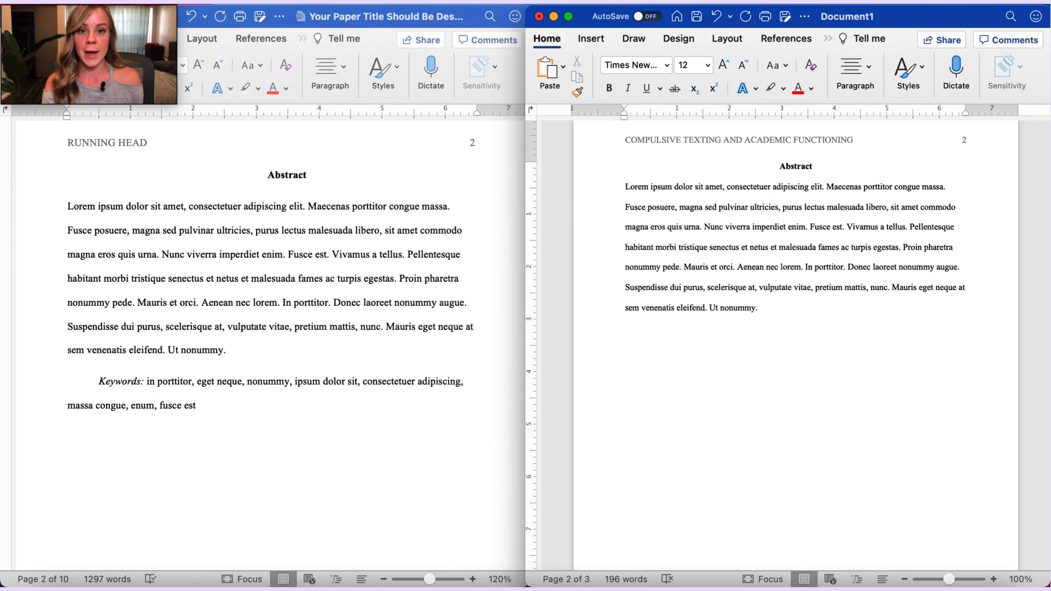
click(636, 88)
text(Keywords)
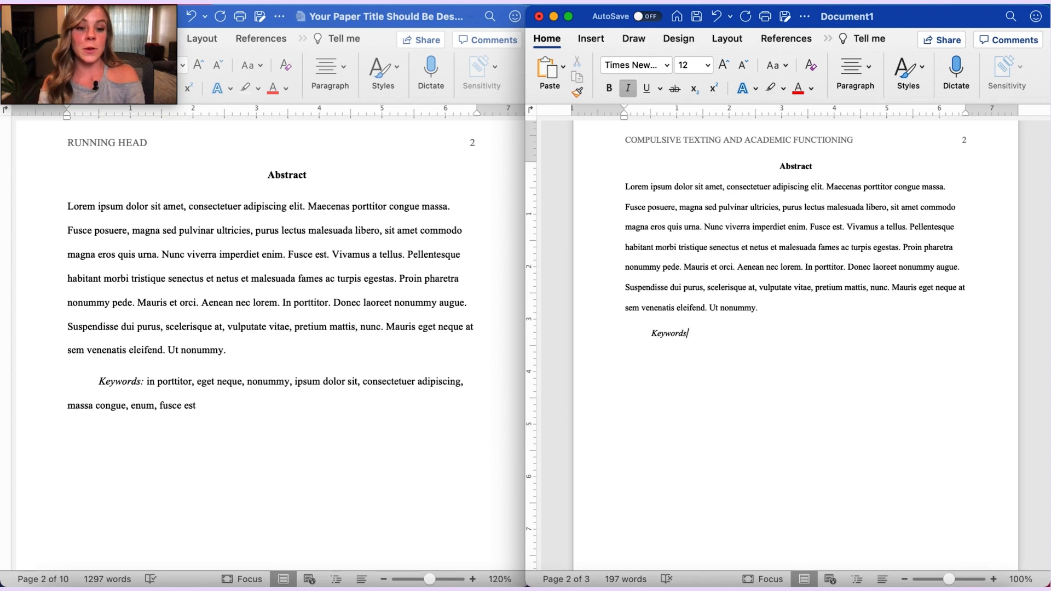
text(:)
click(629, 88)
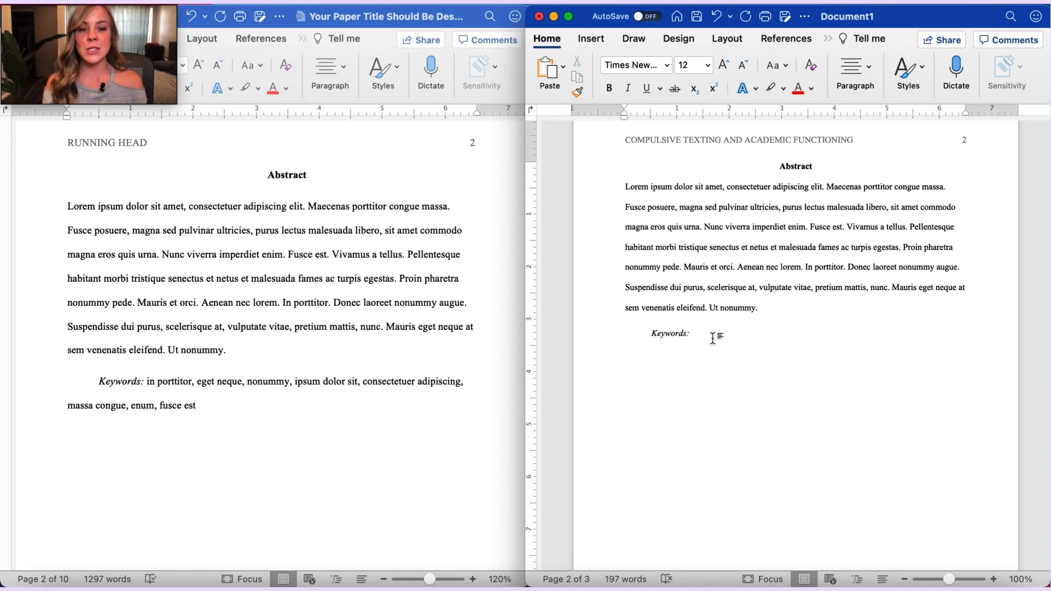
text(college teaching, student evaluations of teaching, online administration, response rate, assessment)
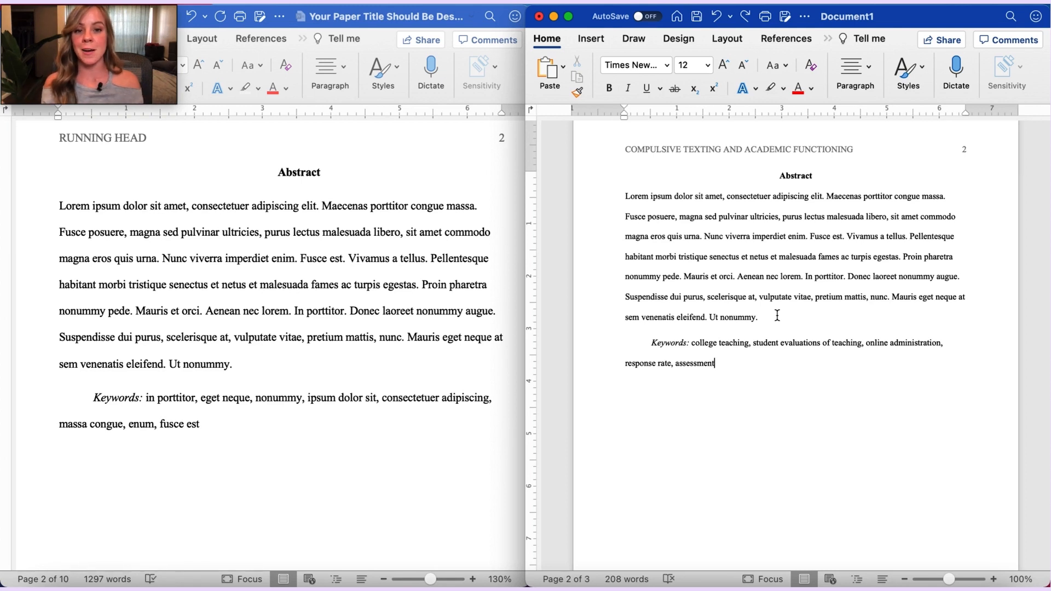
Step: Insert a page break after the keywords to start page 3
click(589, 44)
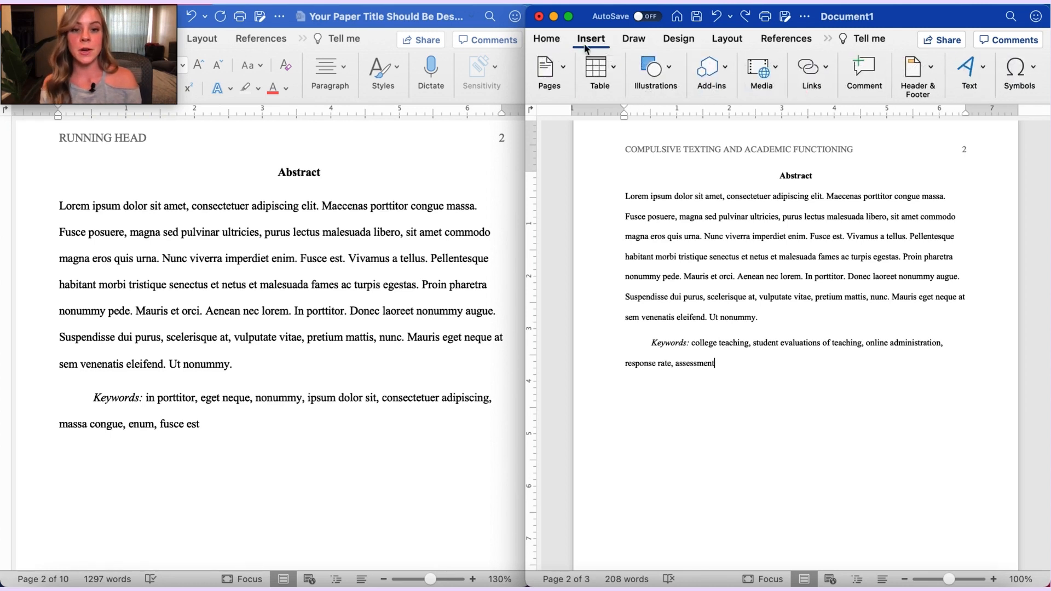
click(563, 68)
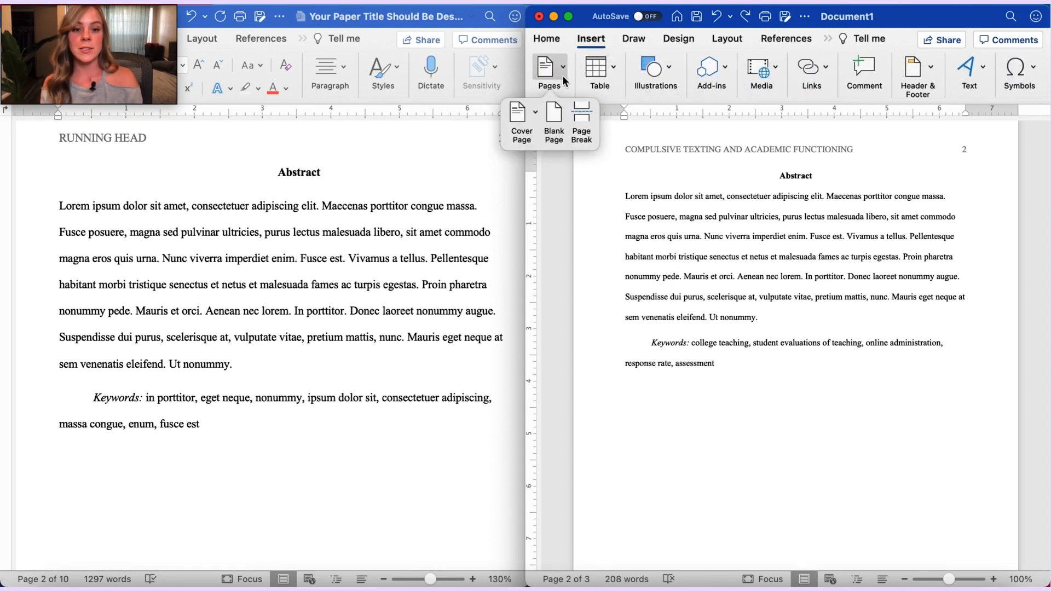
click(581, 123)
scroll(727, 301, down, 5)
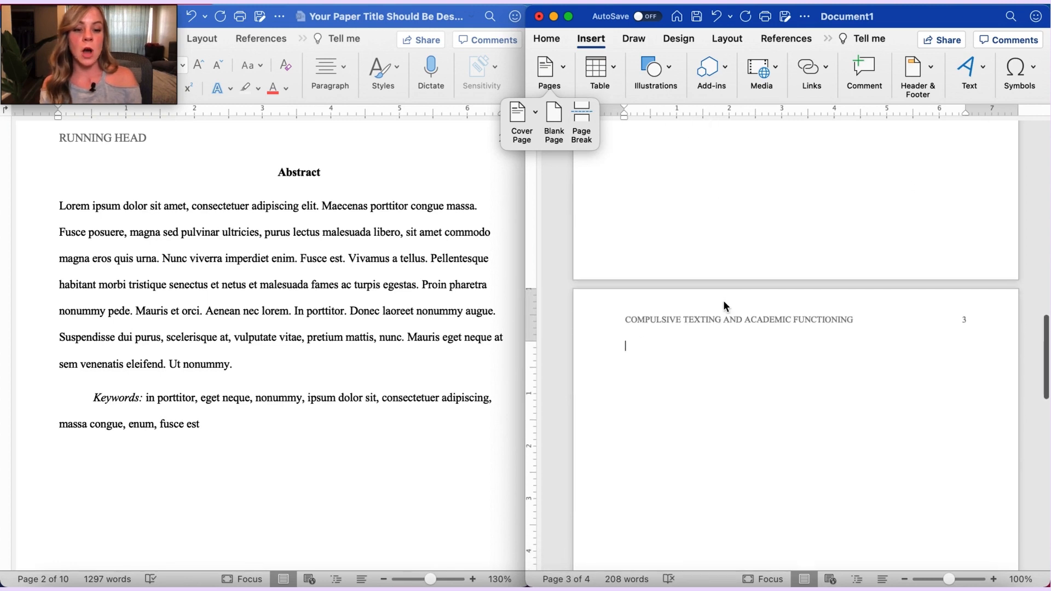
scroll(724, 304, down, 3)
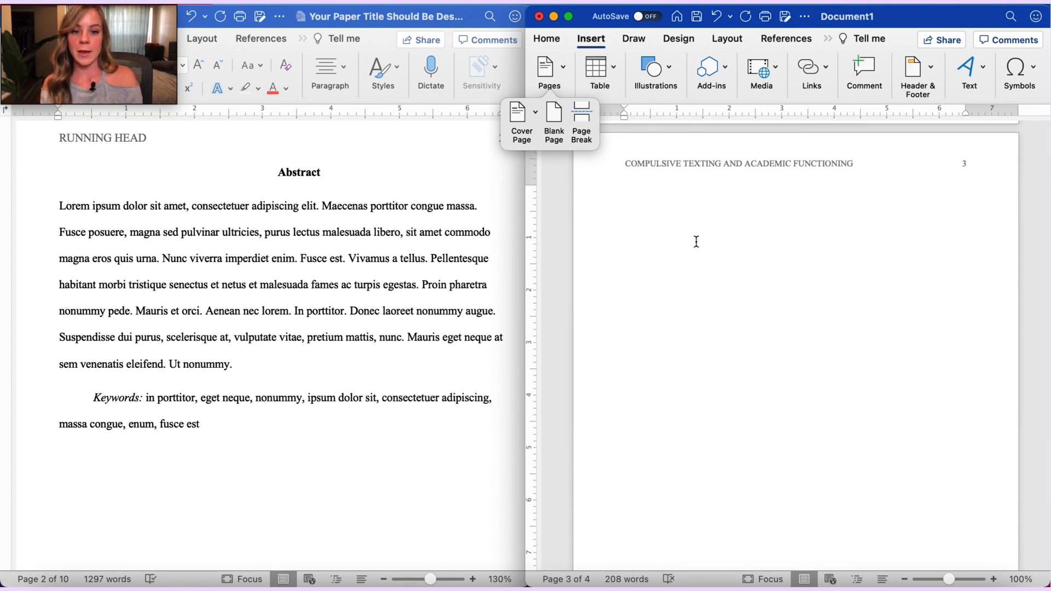
click(651, 173)
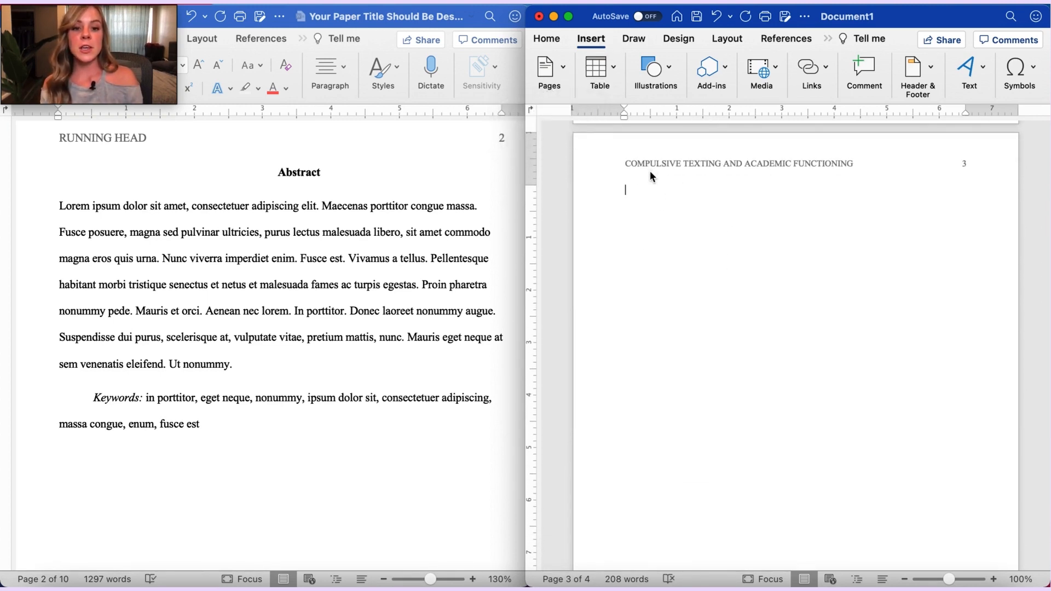
Step: Copy the bold centered paper title from the title page and paste it at the start of page 3
click(545, 38)
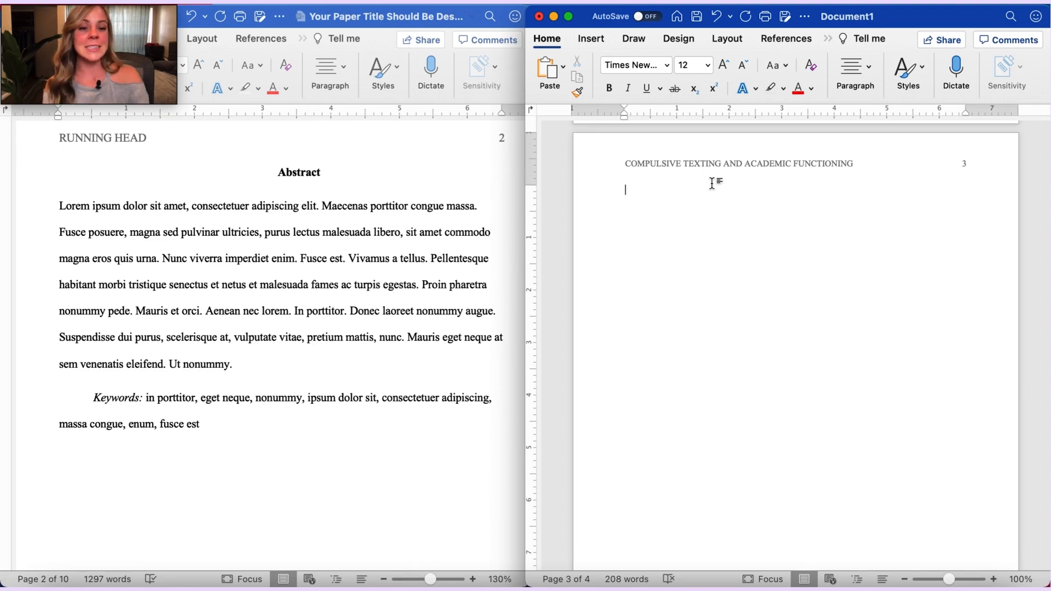
scroll(711, 183, up, 15)
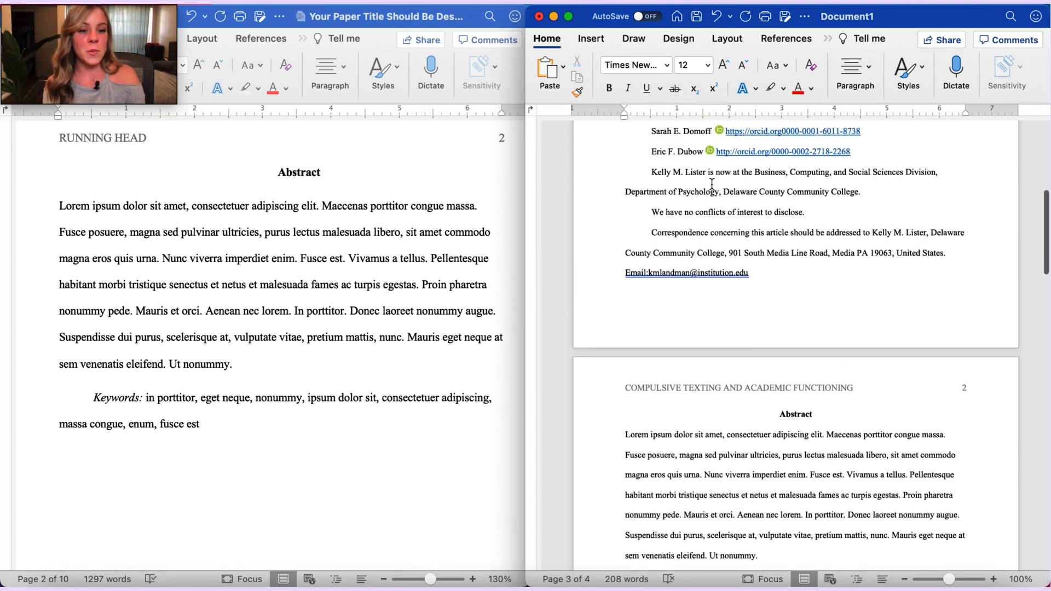
scroll(712, 185, up, 8)
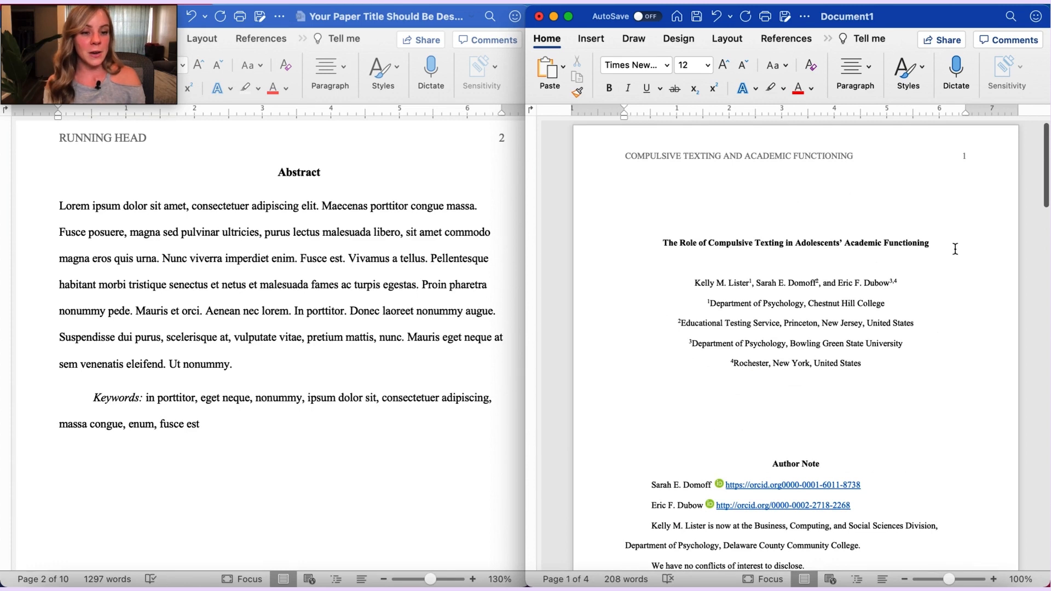
drag(956, 249, 629, 252)
key(cmd+c)
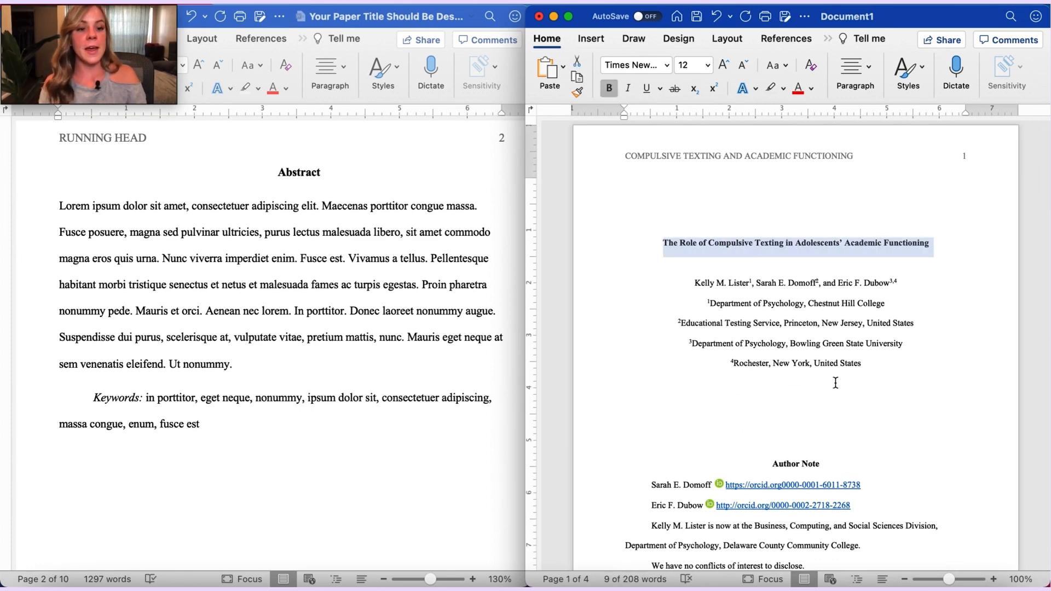
scroll(836, 383, down, 15)
click(775, 283)
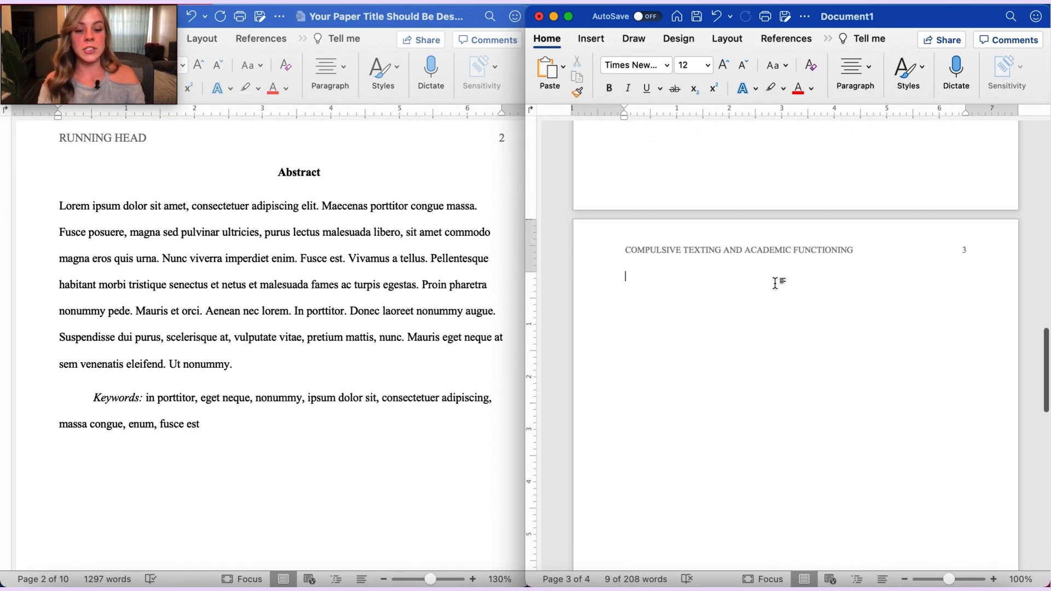
key(cmd+v)
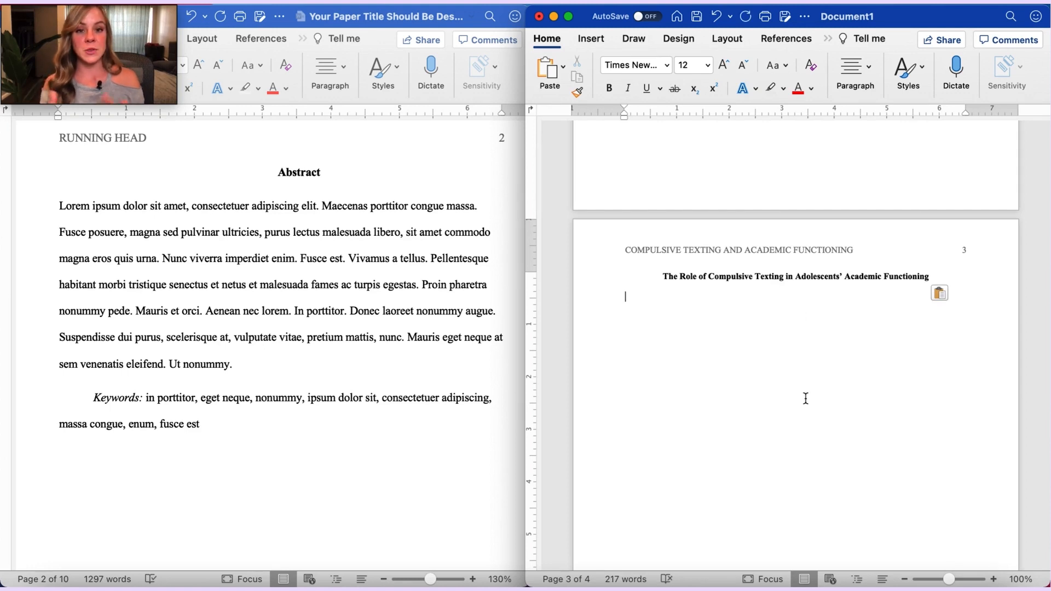
Step: Set the sample document's zoom to 100% and examine its in-text citations and Level 1 to 5 heading formats on pages 3 and 4
scroll(805, 399, down, 3)
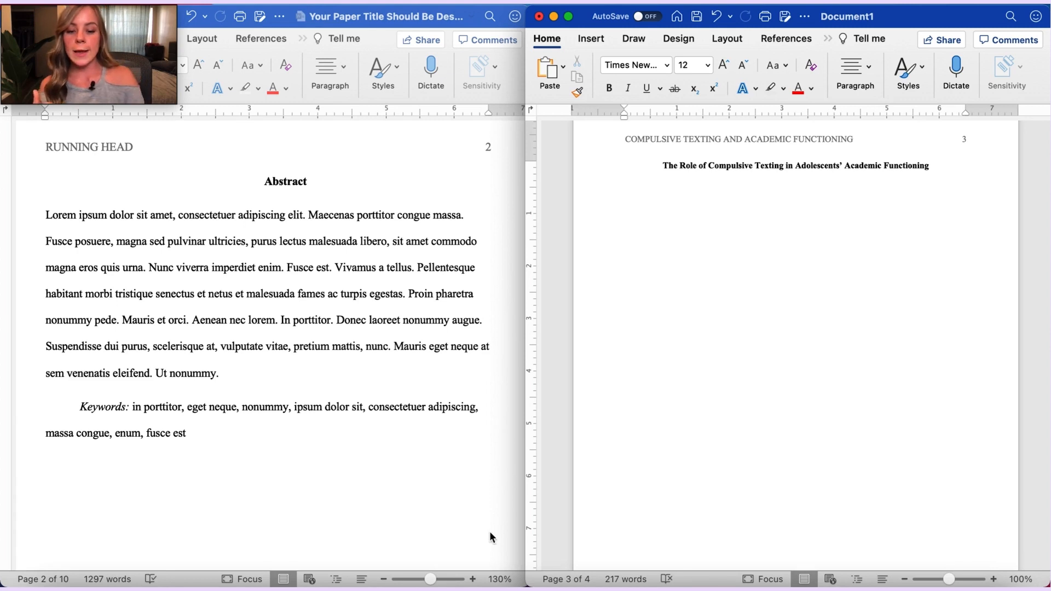
click(500, 579)
text(100)
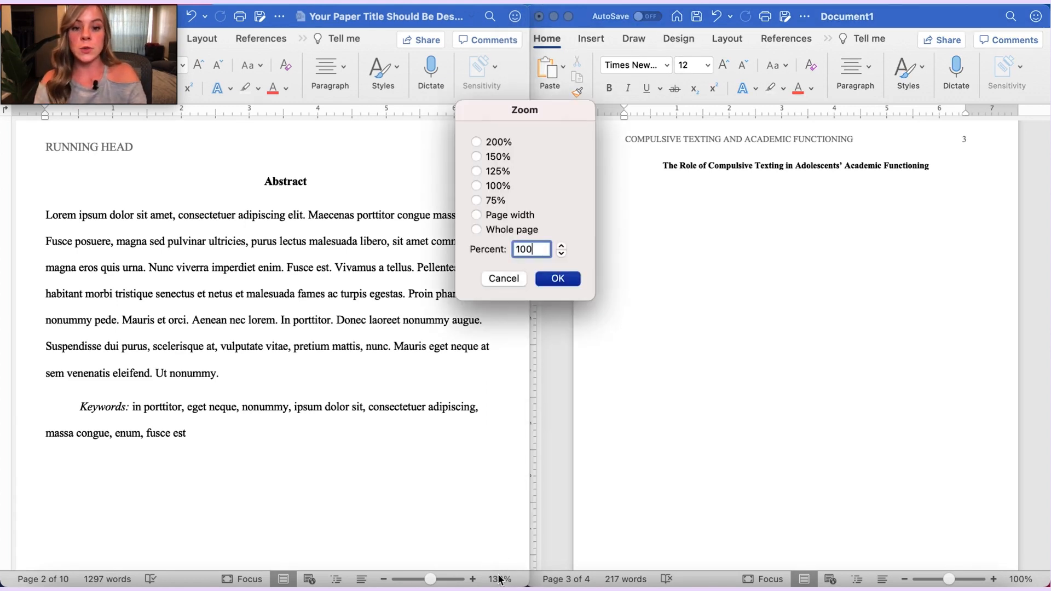
key(Return)
scroll(391, 504, down, 10)
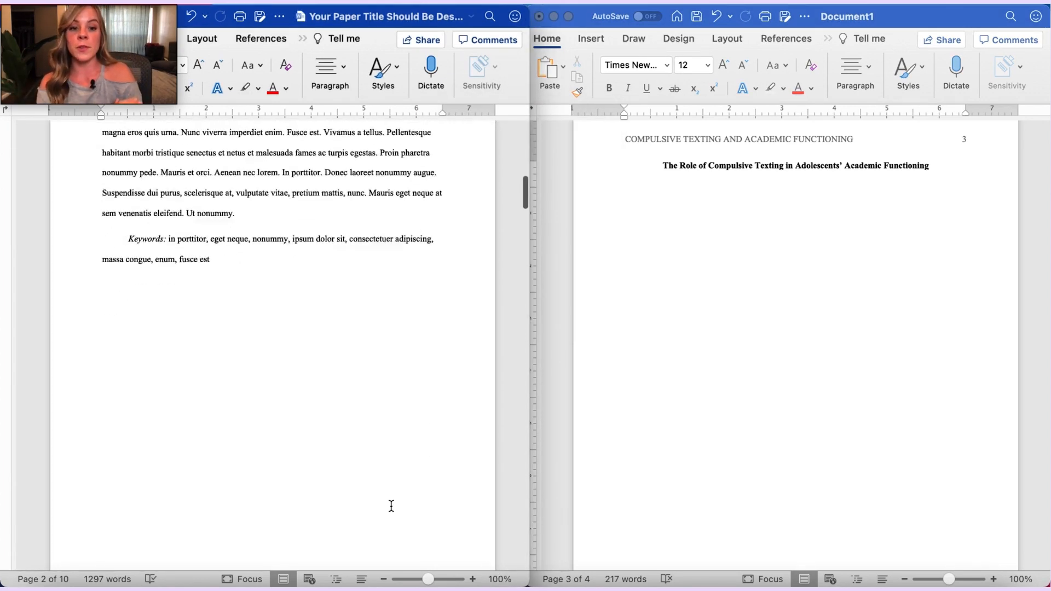
scroll(391, 505, down, 4)
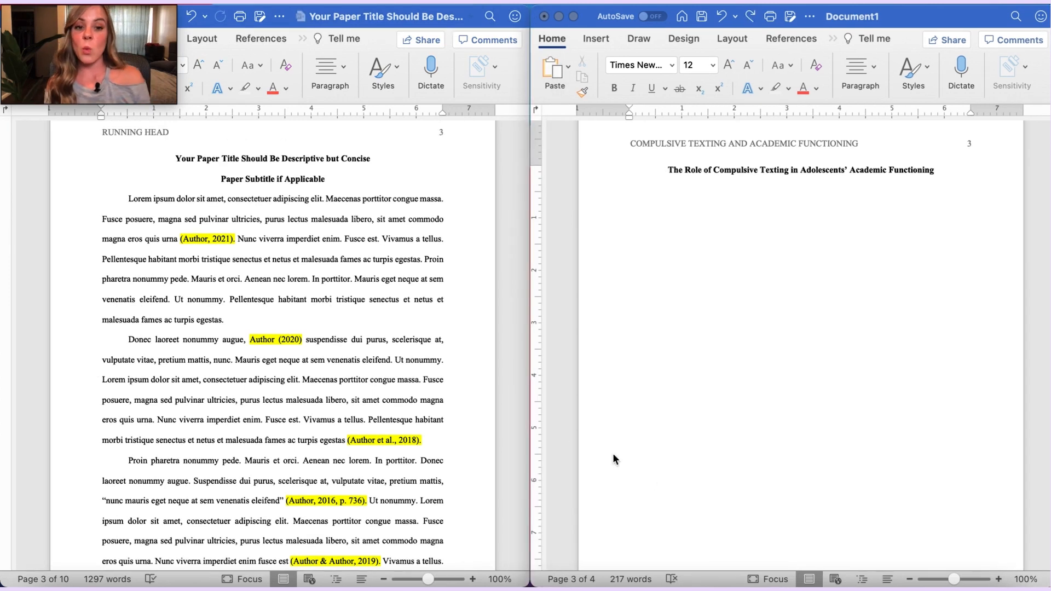
scroll(367, 452, down, 10)
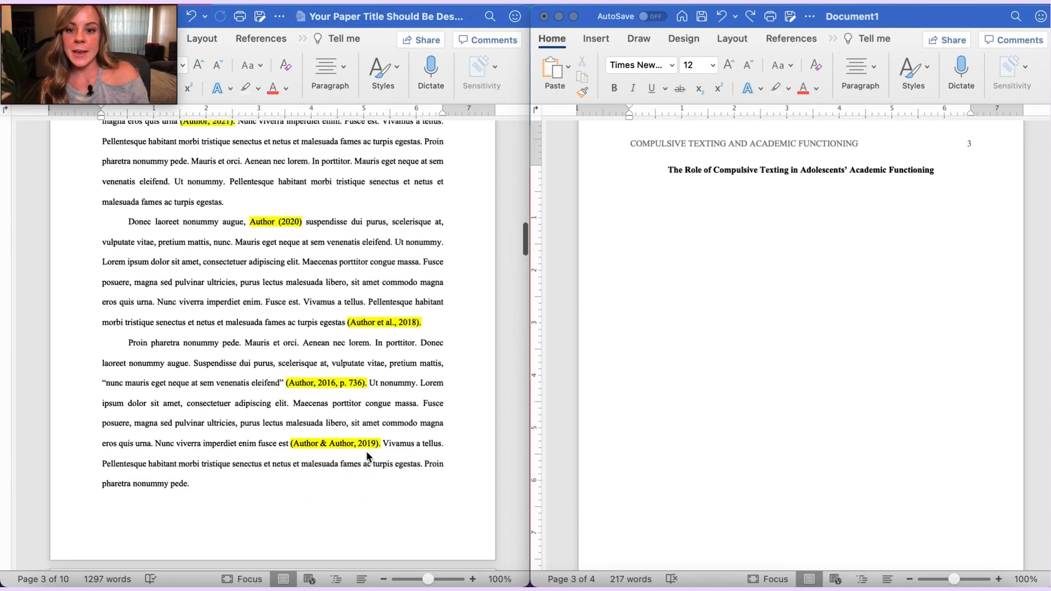
scroll(366, 455, down, 3)
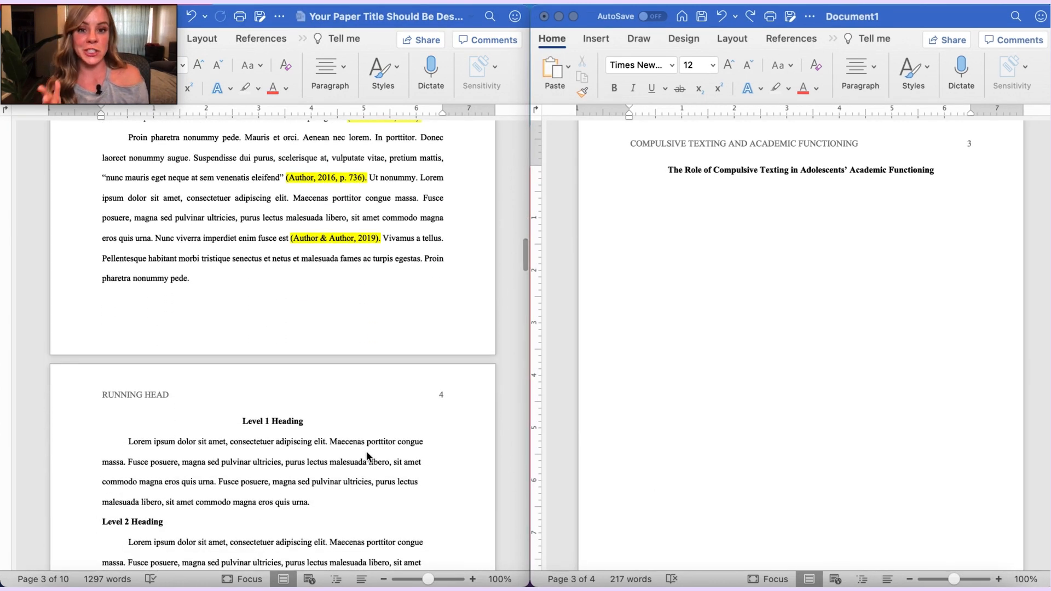
scroll(367, 456, up, 5)
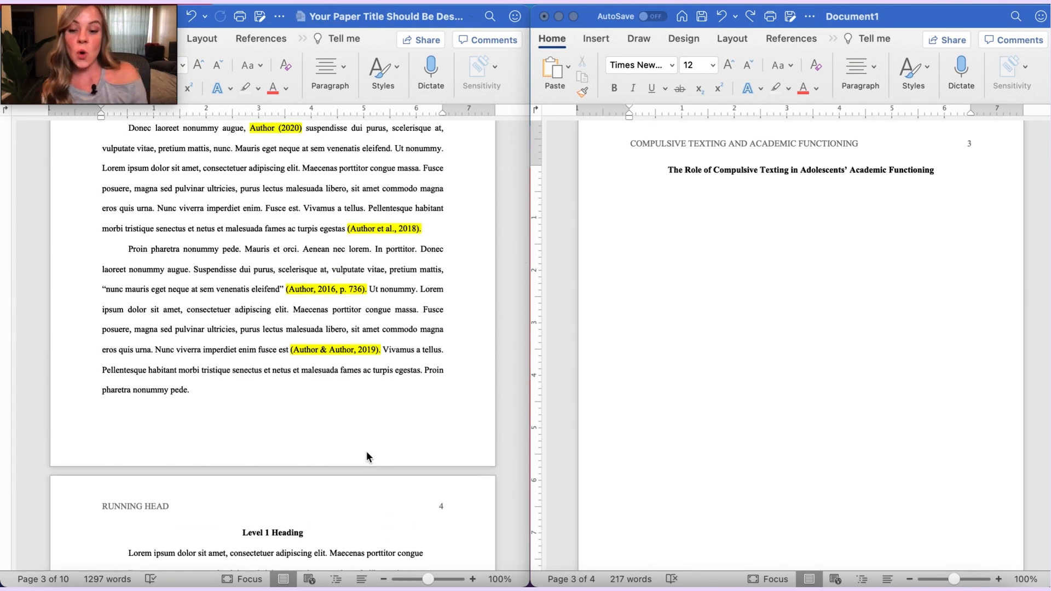
scroll(367, 455, down, 10)
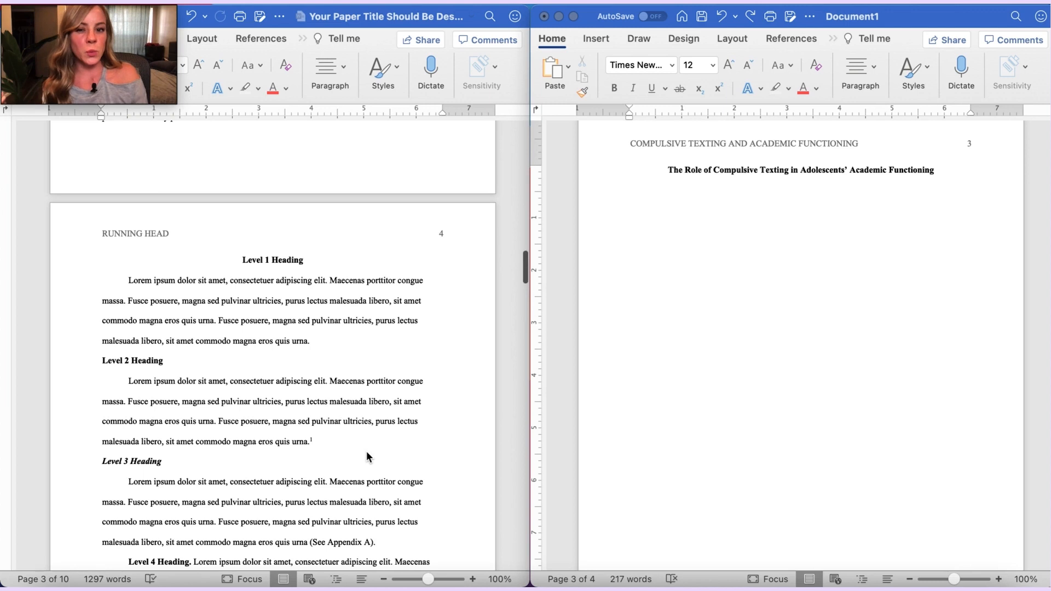
scroll(367, 457, down, 5)
scroll(366, 451, down, 1)
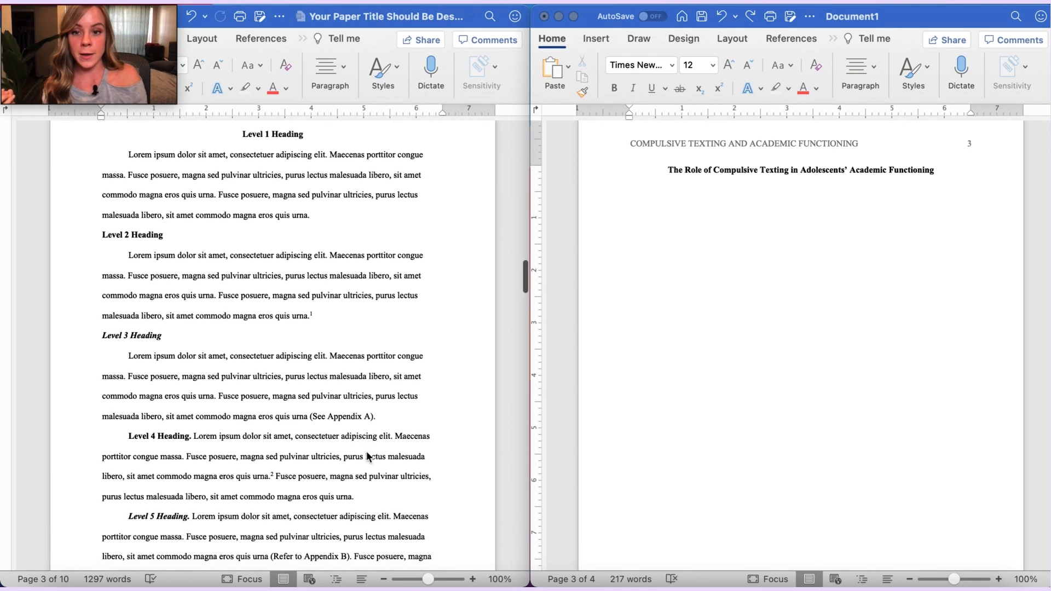
Step: Paste the prepared body text, with its introduction placeholder, headings and paragraphs, below the paper title on page 3 of Document1
click(885, 214)
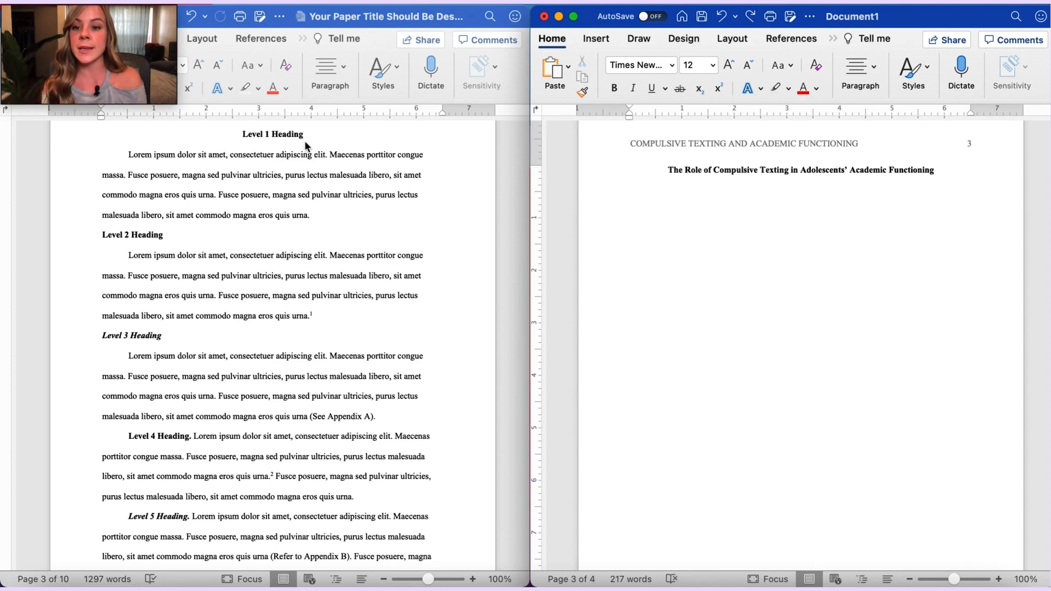
click(213, 524)
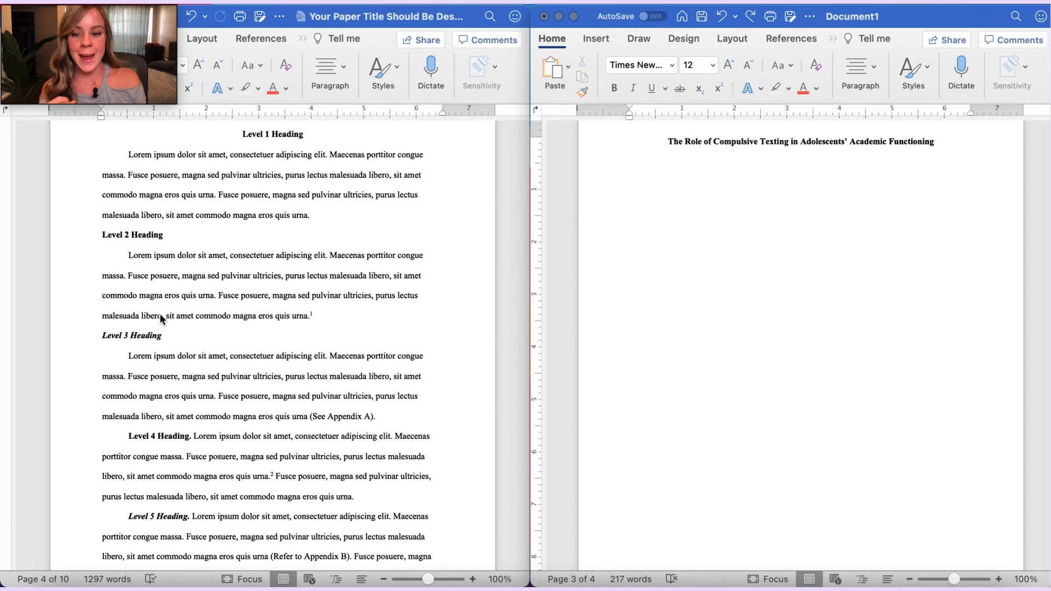
click(634, 167)
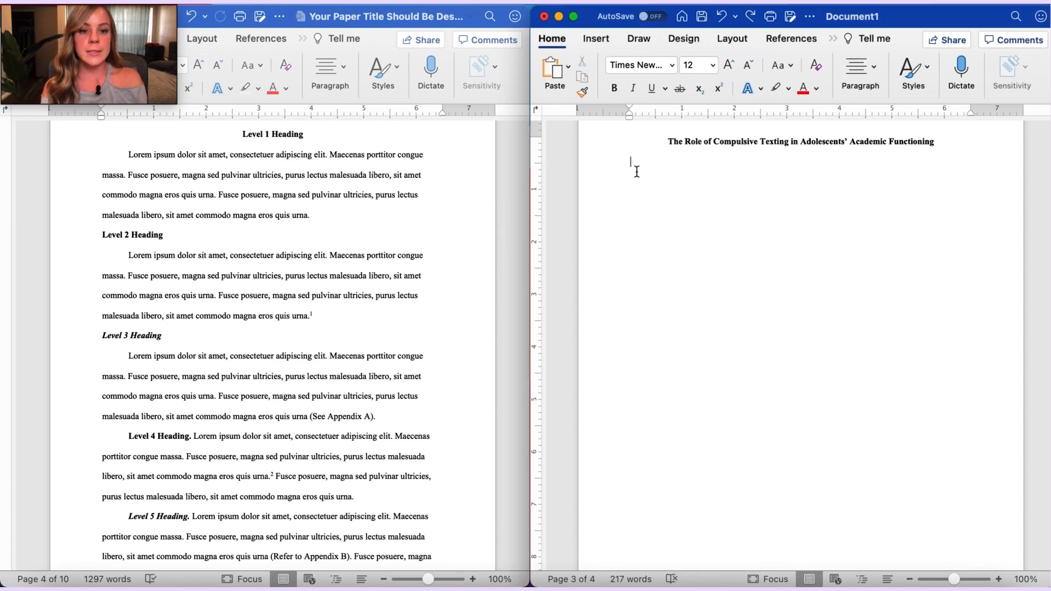
key(super+v)
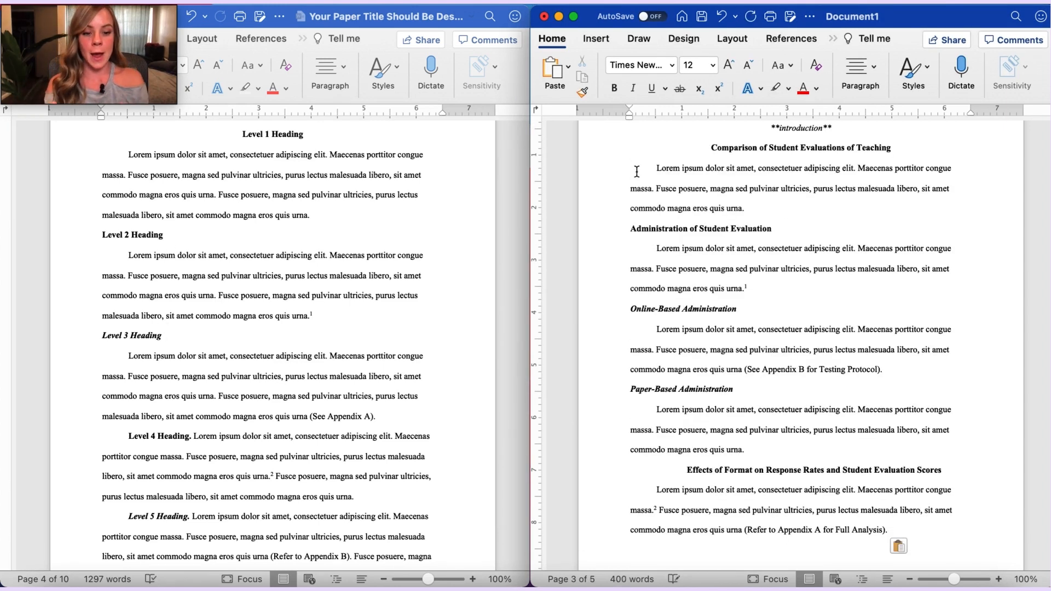
Step: Examine the pasted introduction placeholder and the formatting of each heading level on page 3 against the sample's headings
scroll(741, 176, up, 3)
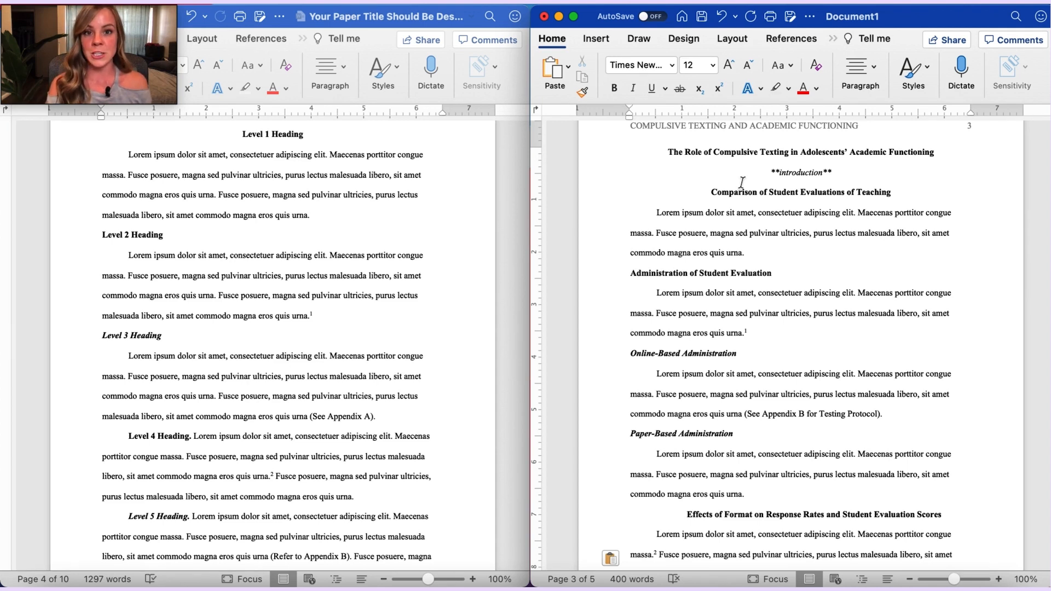
scroll(648, 153, down, 1)
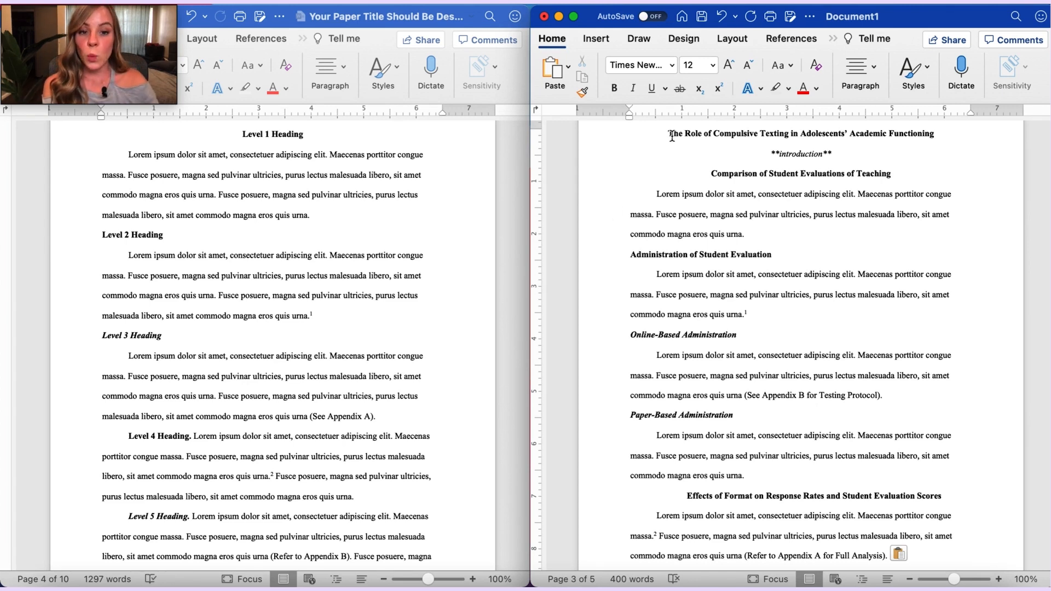
drag(850, 157, 739, 157)
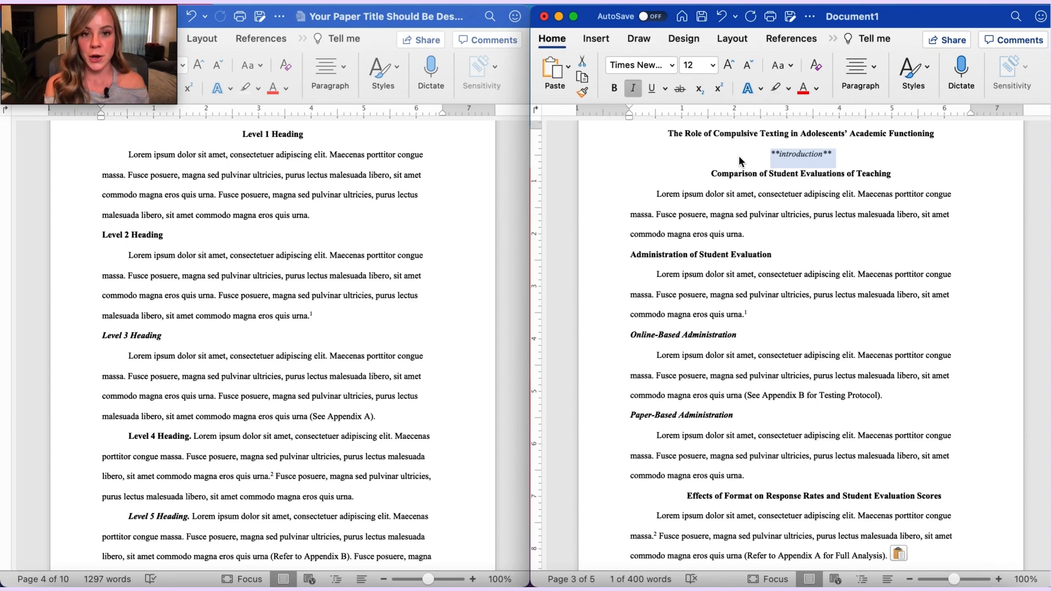
click(696, 174)
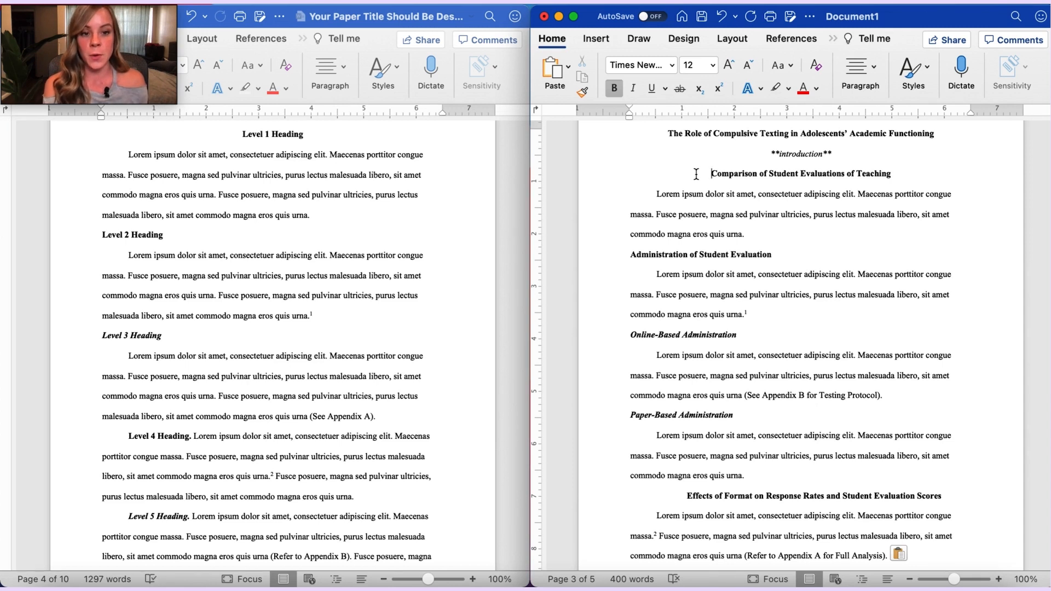
click(904, 176)
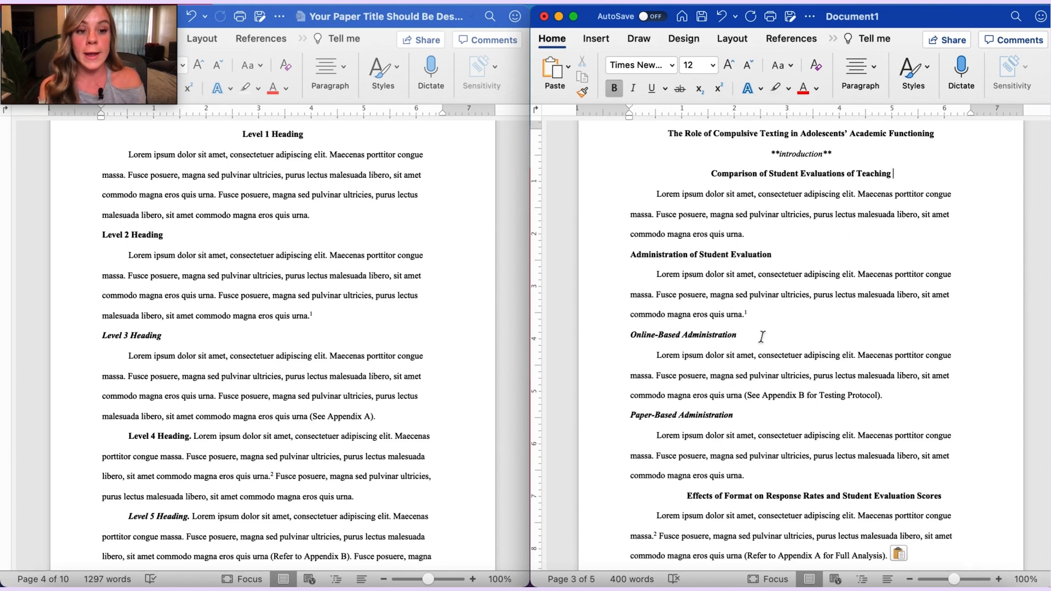
scroll(778, 438, down, 1)
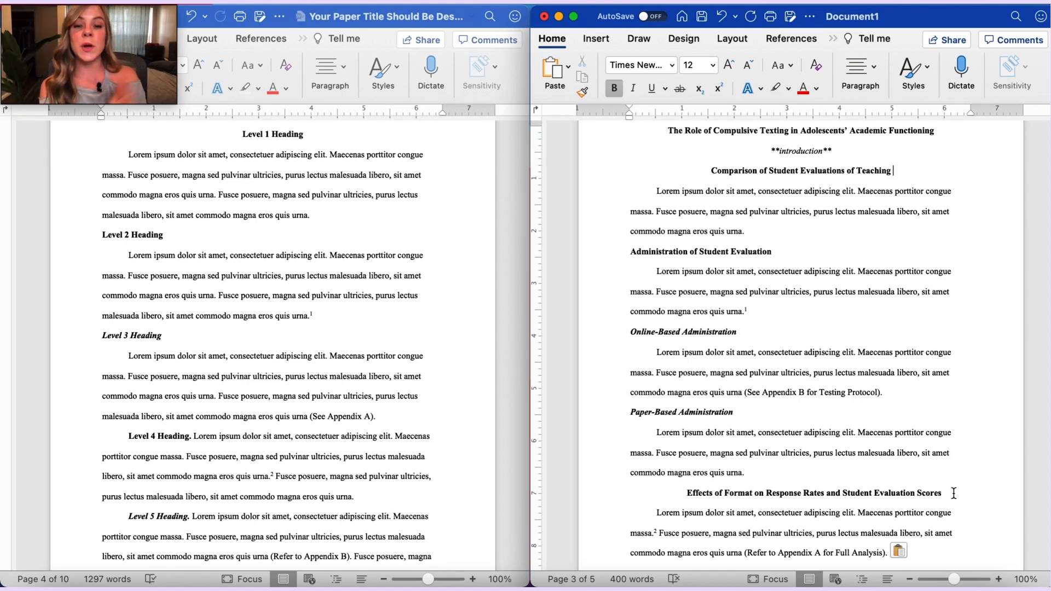
scroll(954, 494, down, 5)
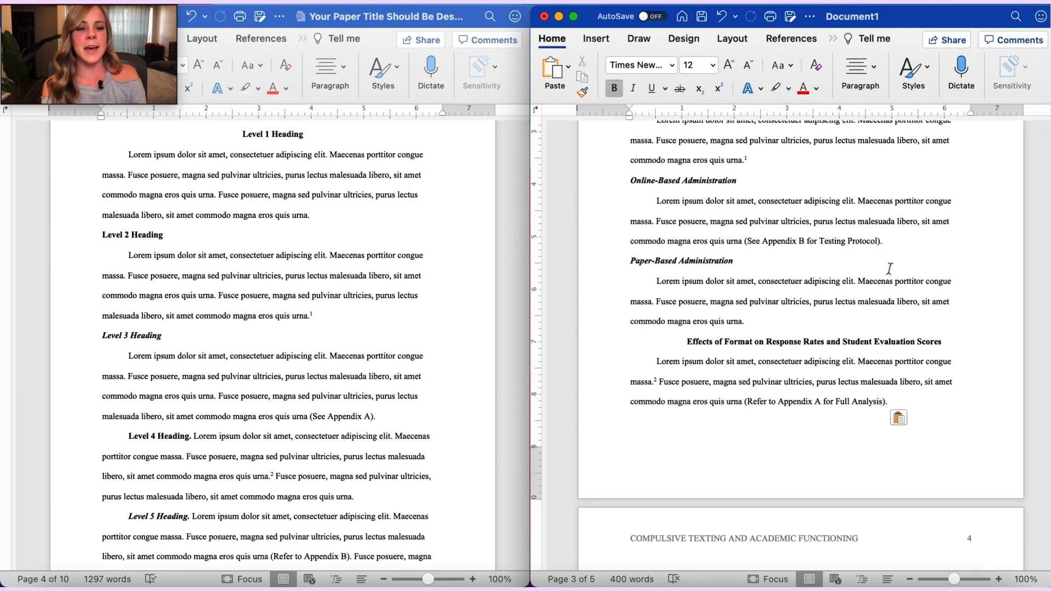
scroll(890, 268, up, 5)
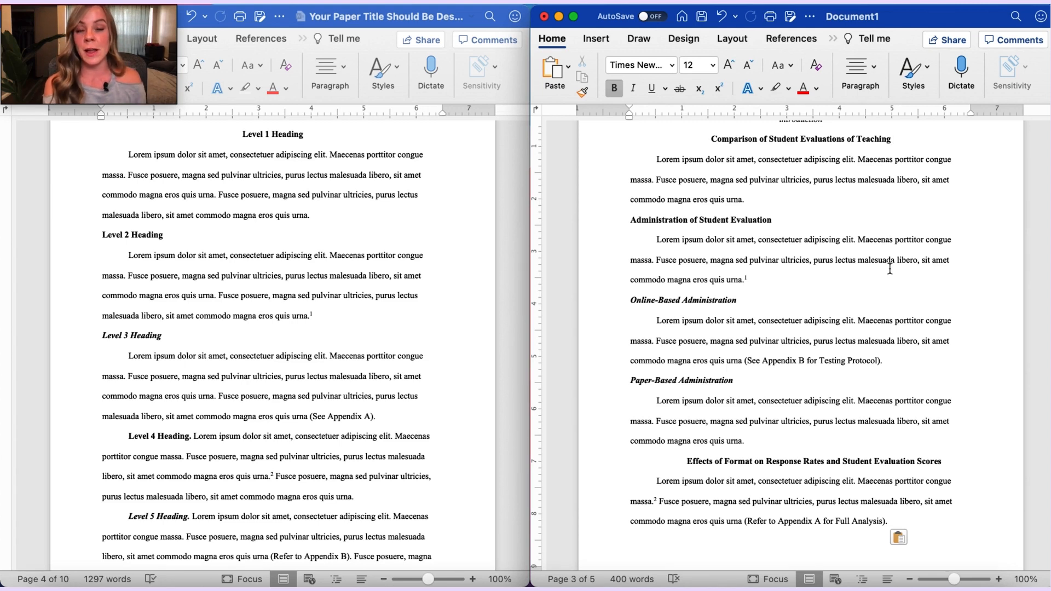
scroll(852, 221, down, 1)
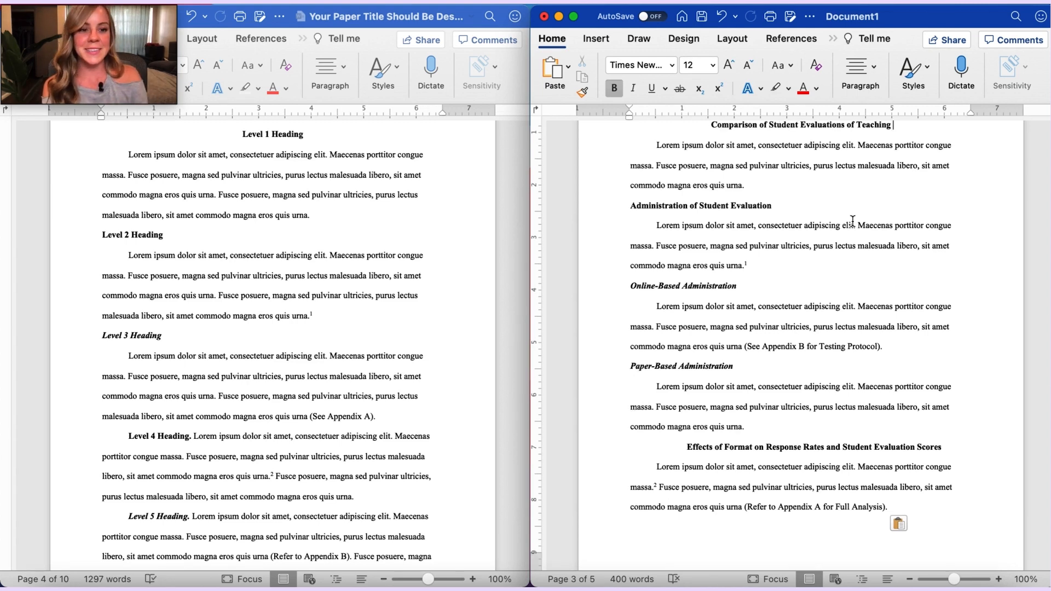
scroll(853, 221, up, 3)
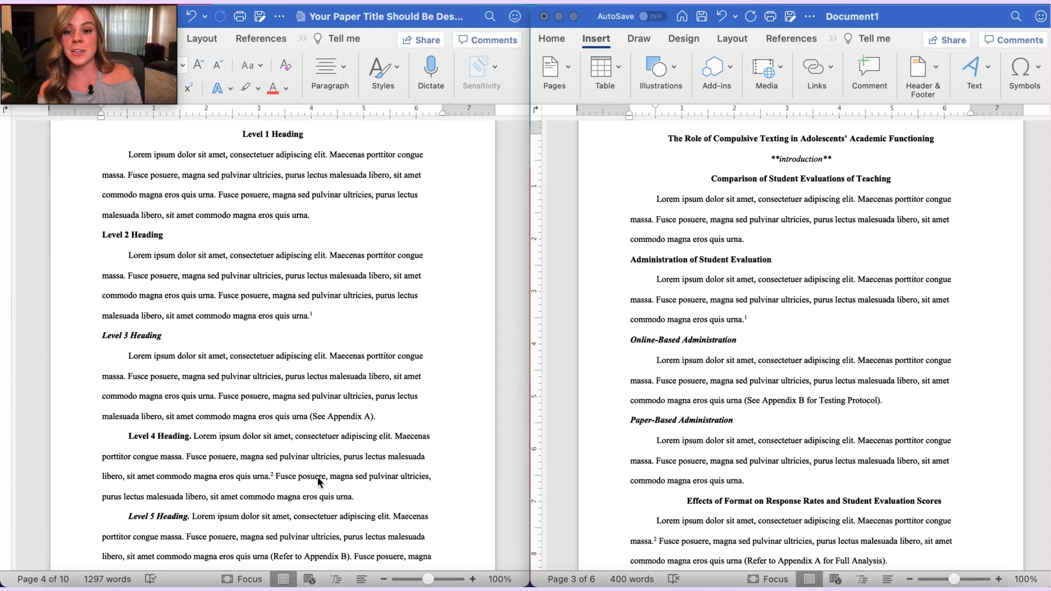
Step: Insert a page break after the last body paragraph, which ends with "(Refer to Appendix A for Full Analysis)."
scroll(317, 479, down, 10)
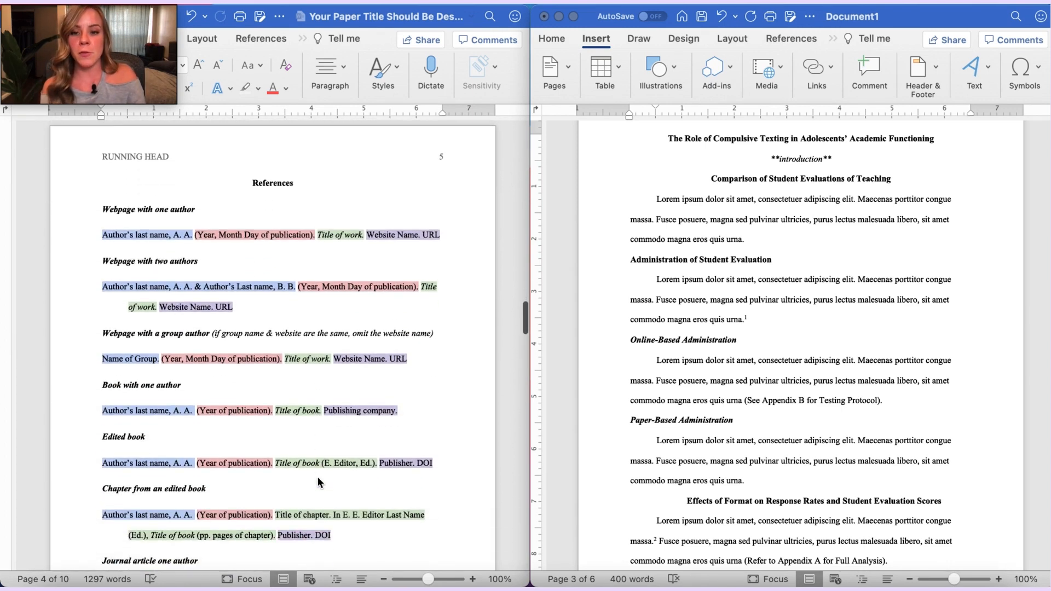
scroll(317, 478, down, 2)
scroll(318, 477, up, 1)
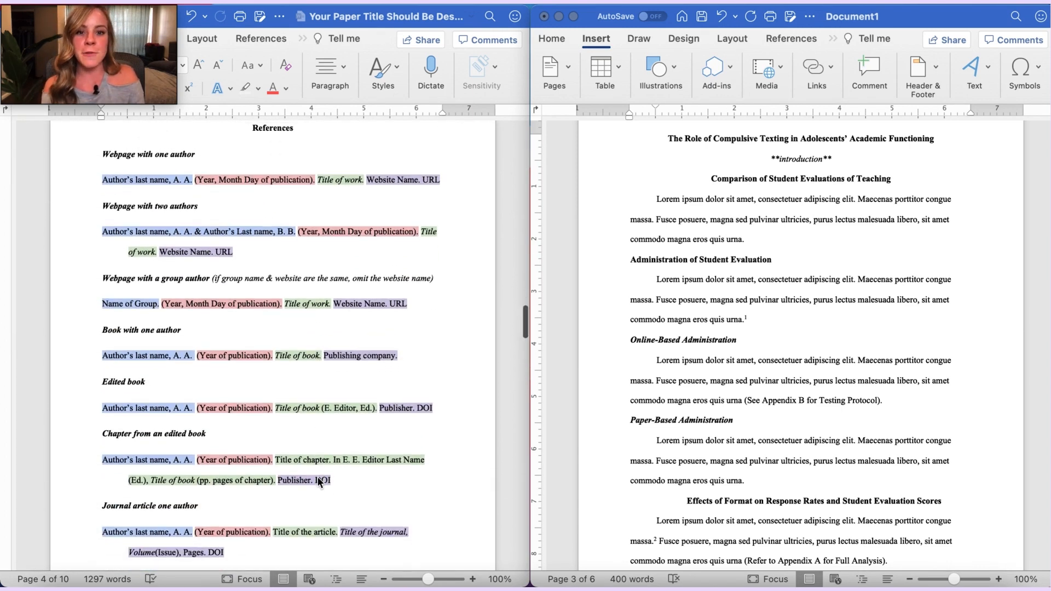
scroll(742, 442, down, 5)
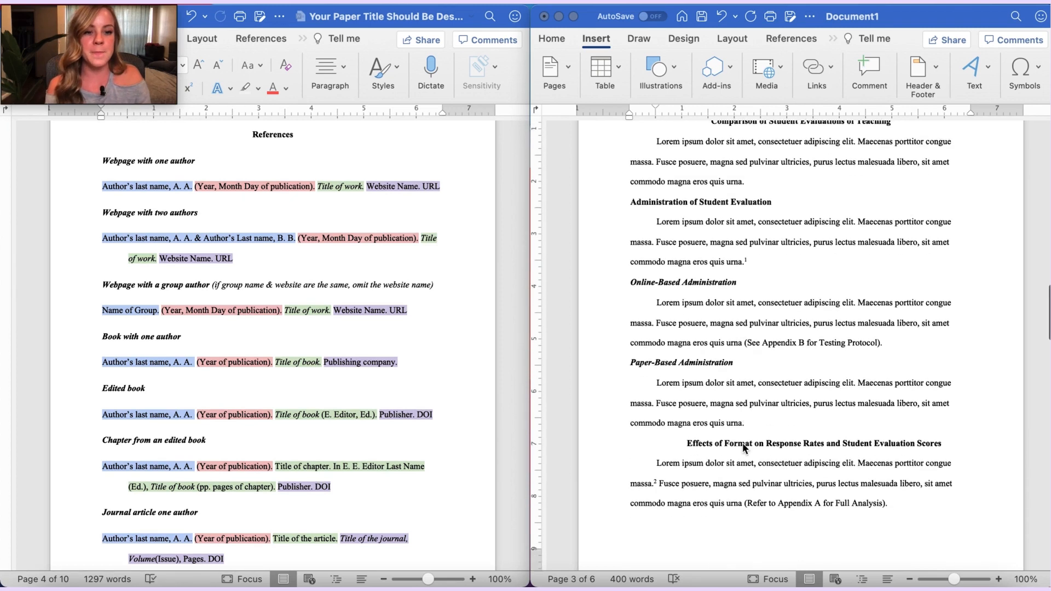
click(918, 426)
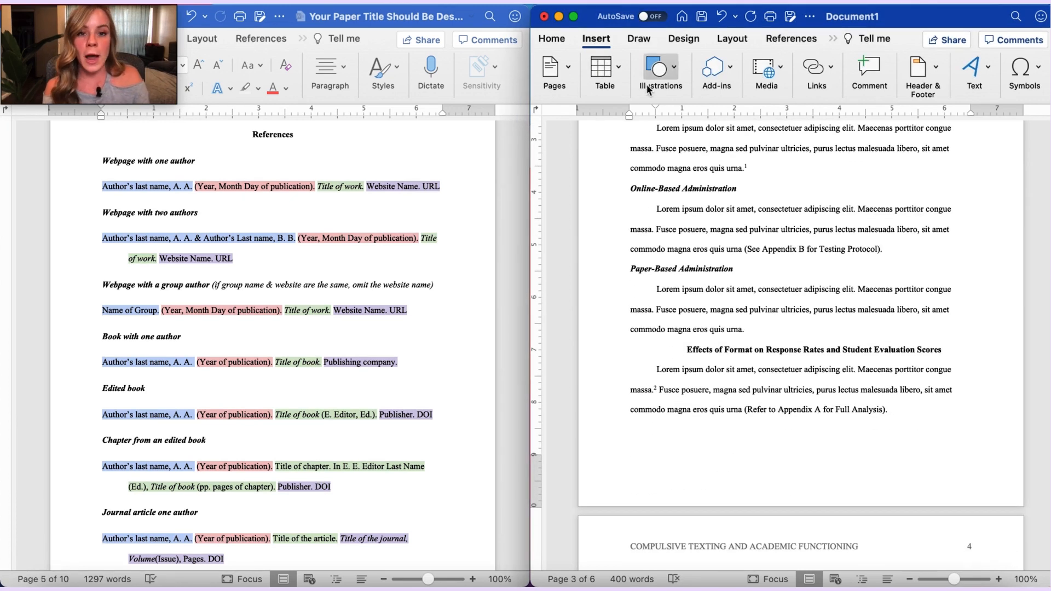
click(555, 68)
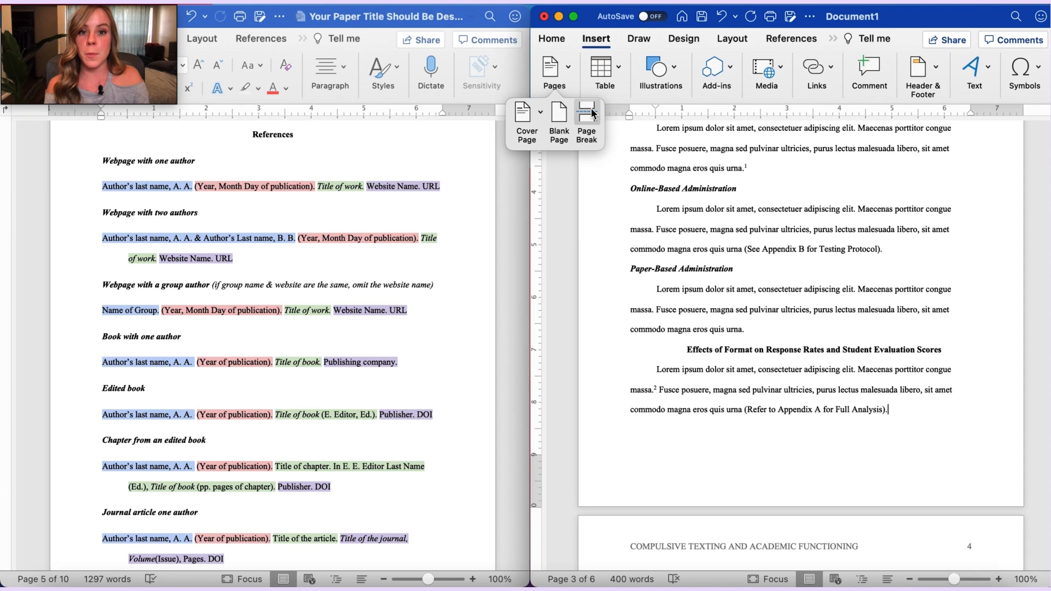
click(592, 113)
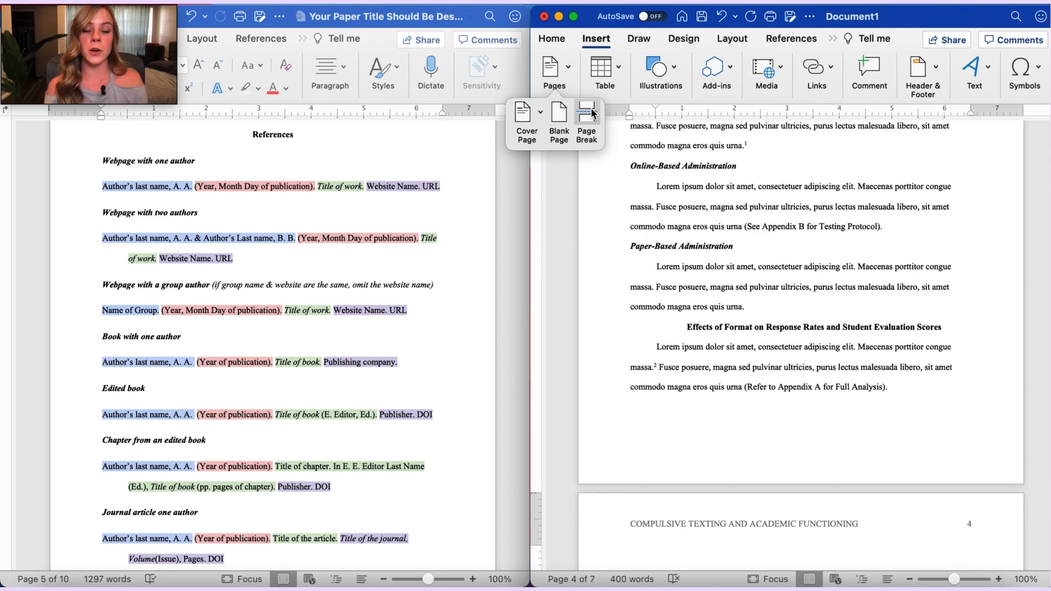
Step: Add a bold, centered "References" heading at the start of the new page 4, followed by a new line
click(552, 38)
scroll(672, 244, down, 8)
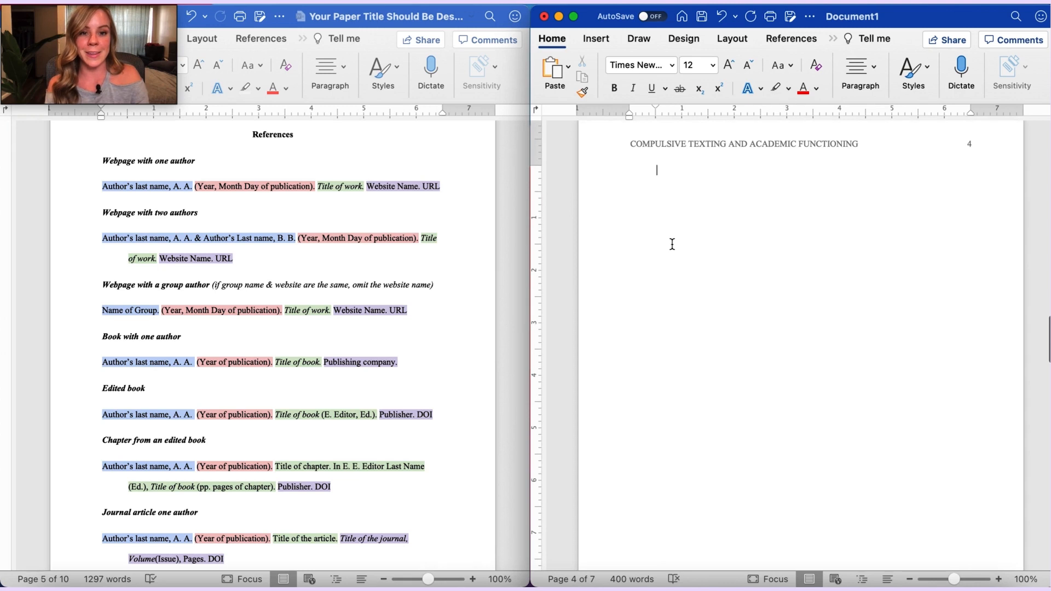
click(863, 75)
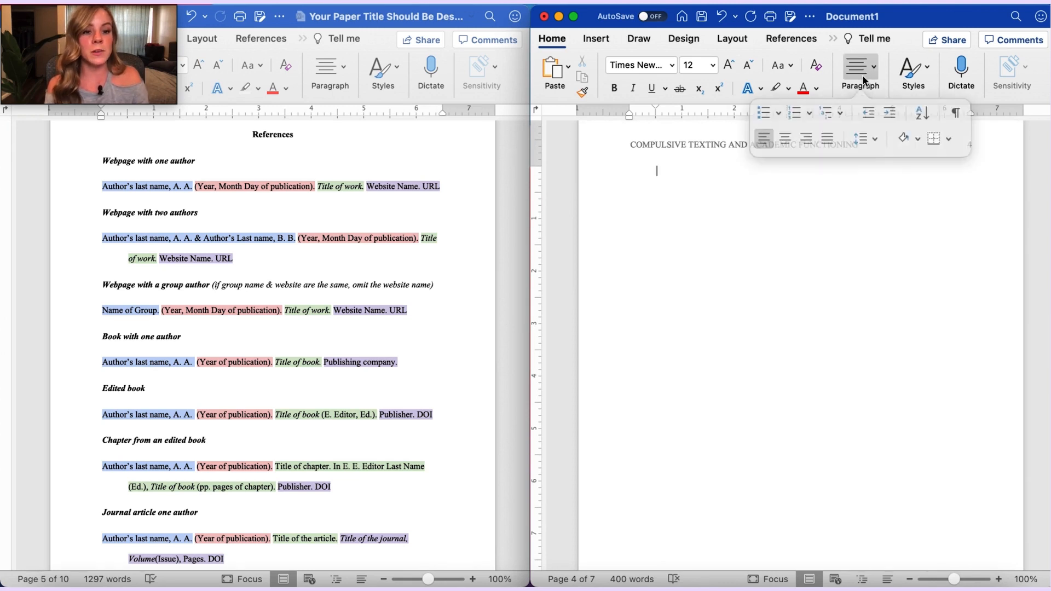
click(793, 133)
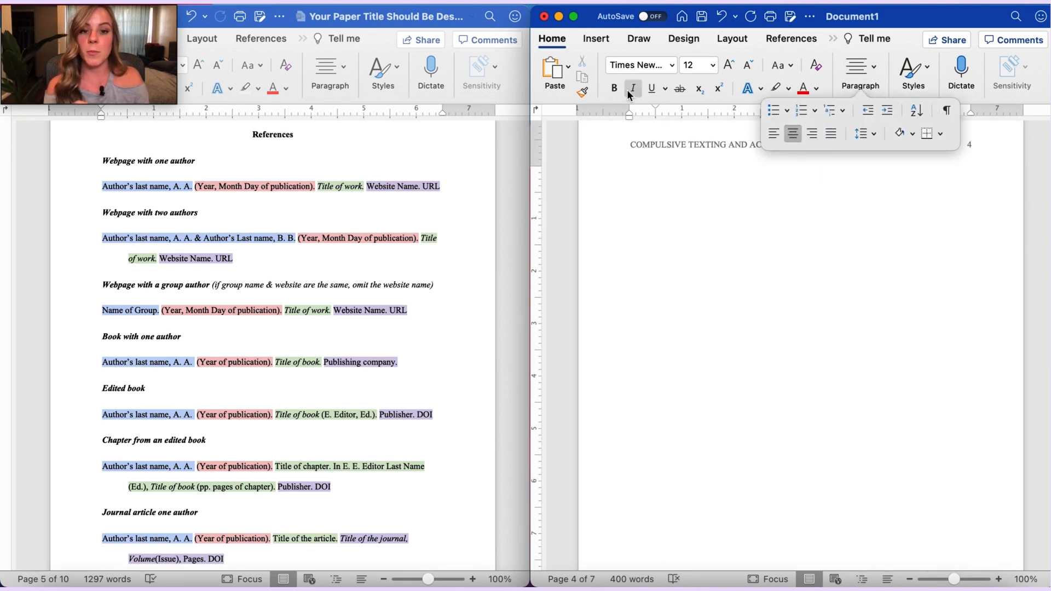
click(614, 89)
text(Refe)
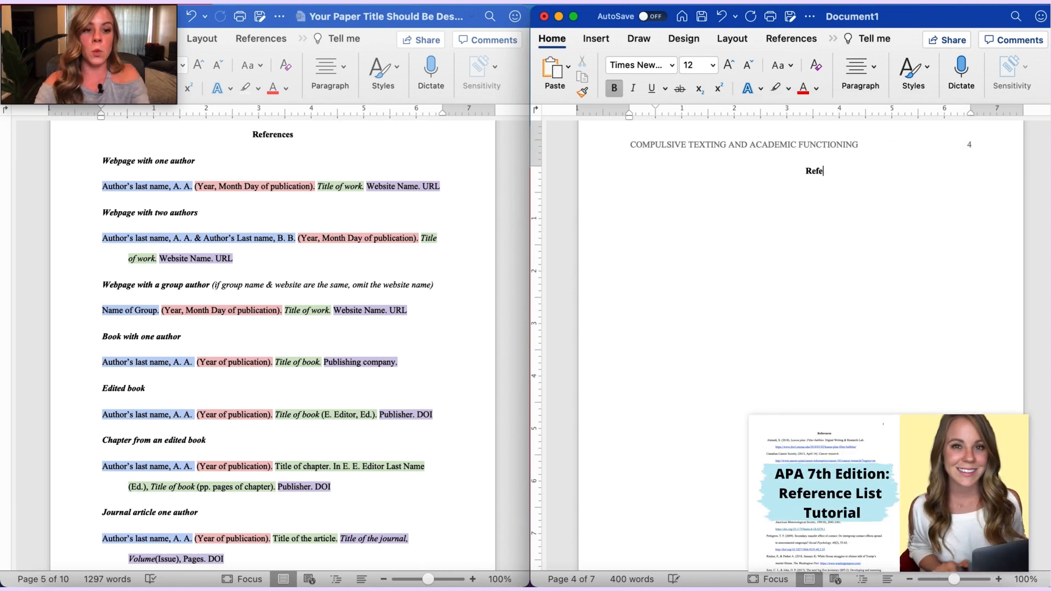
text(rences)
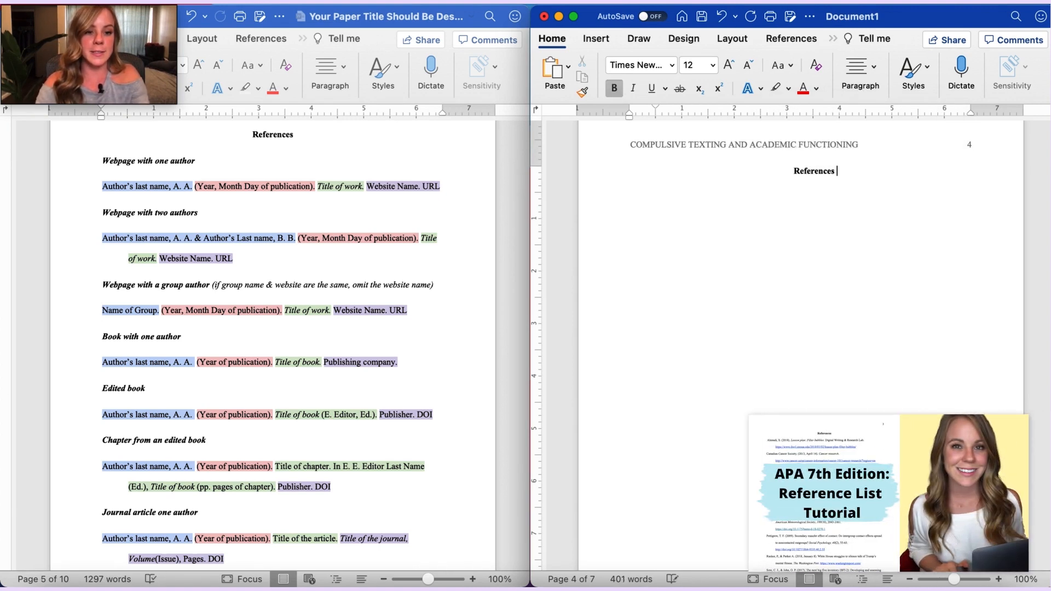
key(Return)
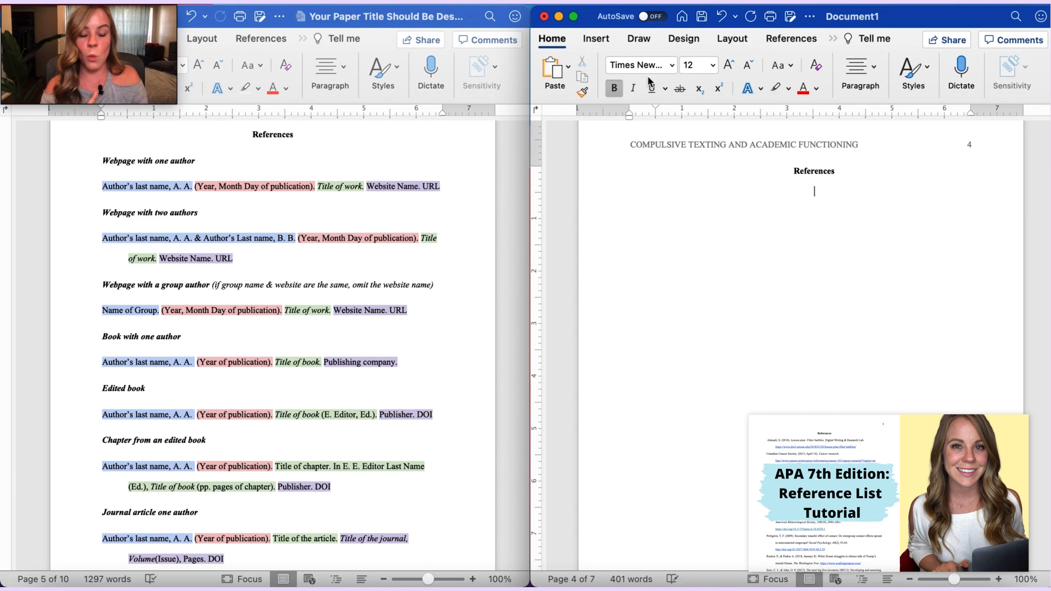
Step: Left-align the line below the References heading, turn bold off, and paste the prepared reference list there
click(861, 70)
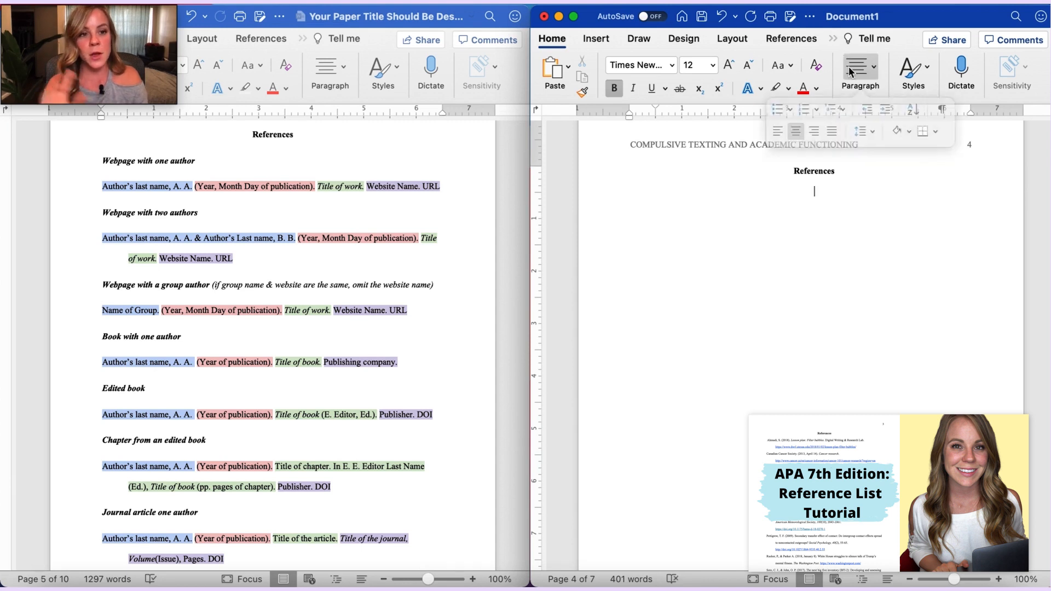
click(772, 134)
click(612, 87)
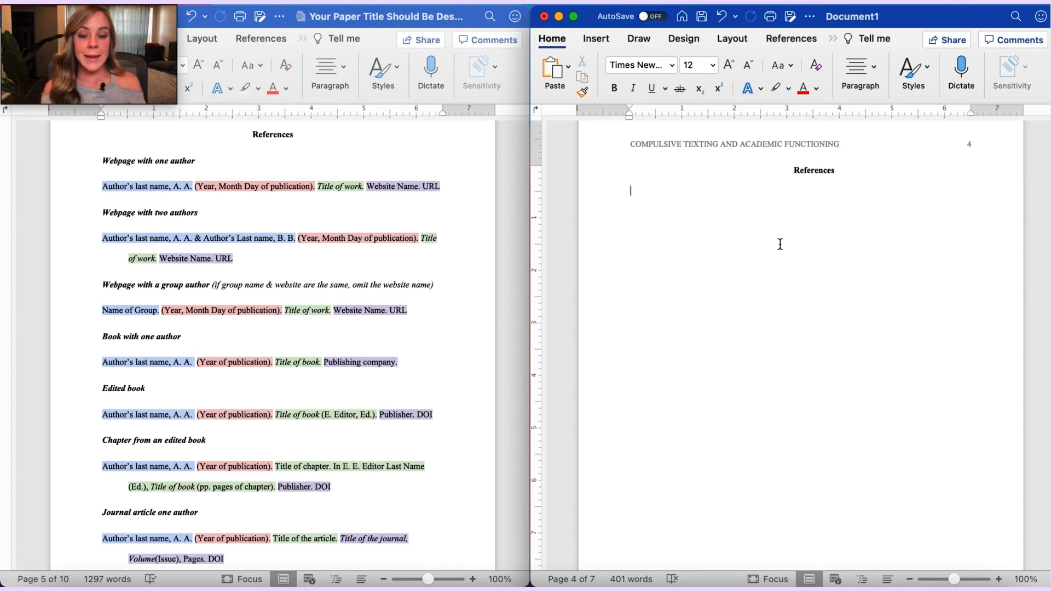
key(super+v)
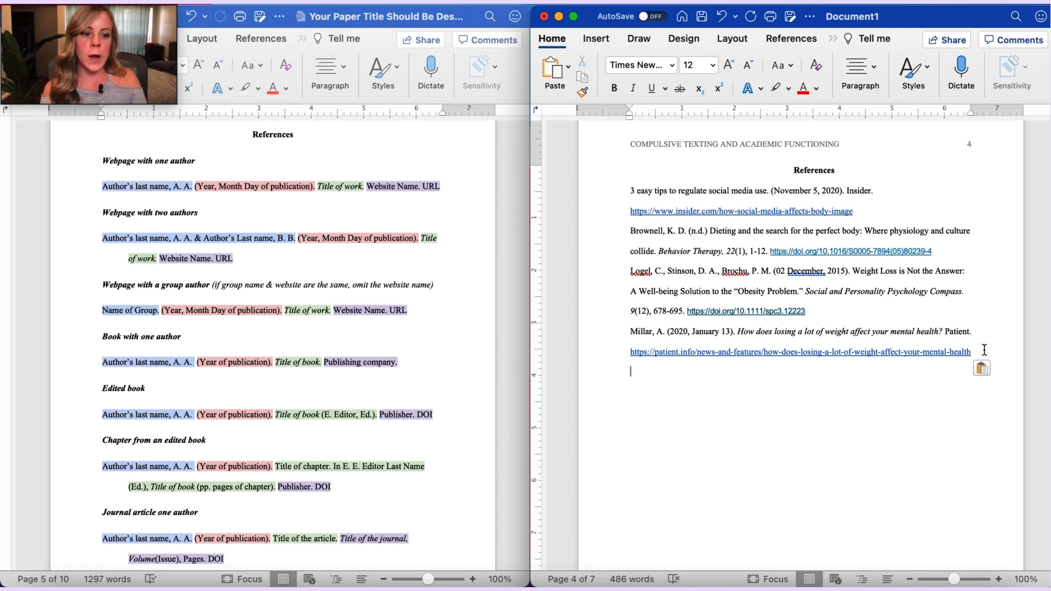
Step: Apply a 0.5-inch hanging indent to all the pasted reference entries on page 4
drag(984, 351, 629, 191)
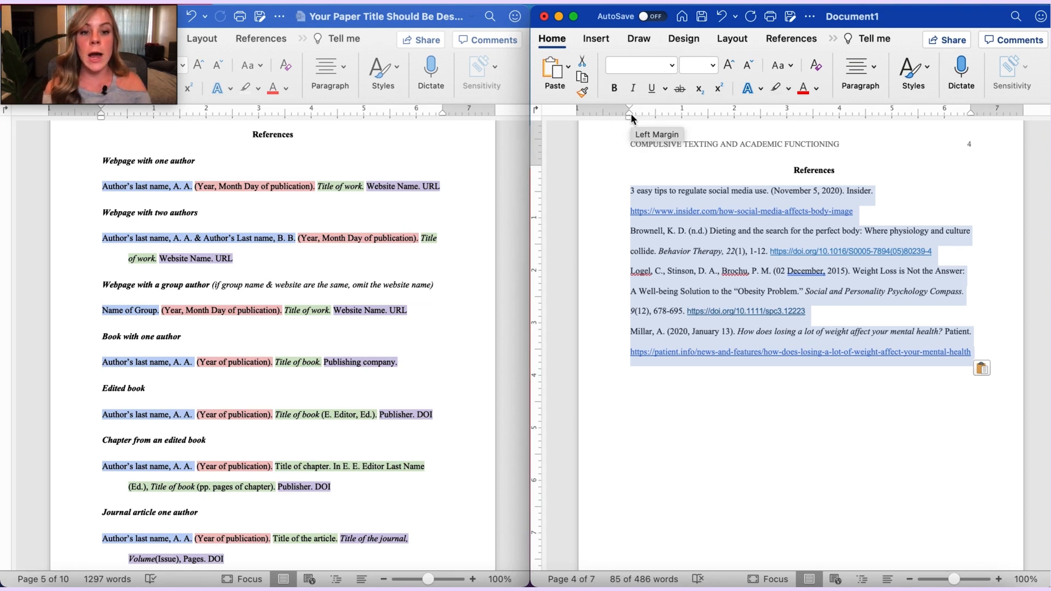
drag(630, 113, 657, 120)
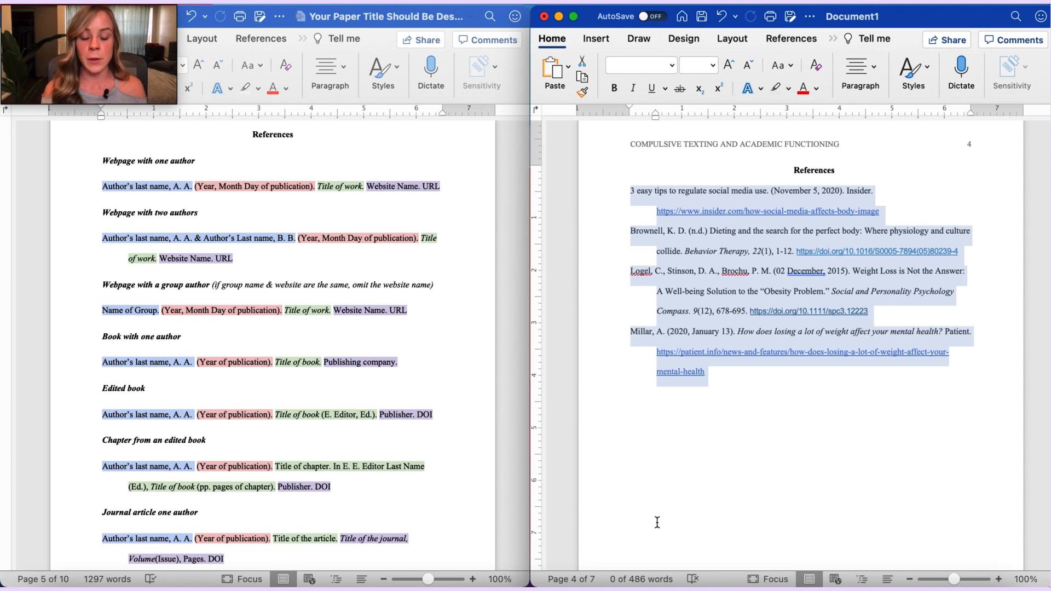
click(763, 442)
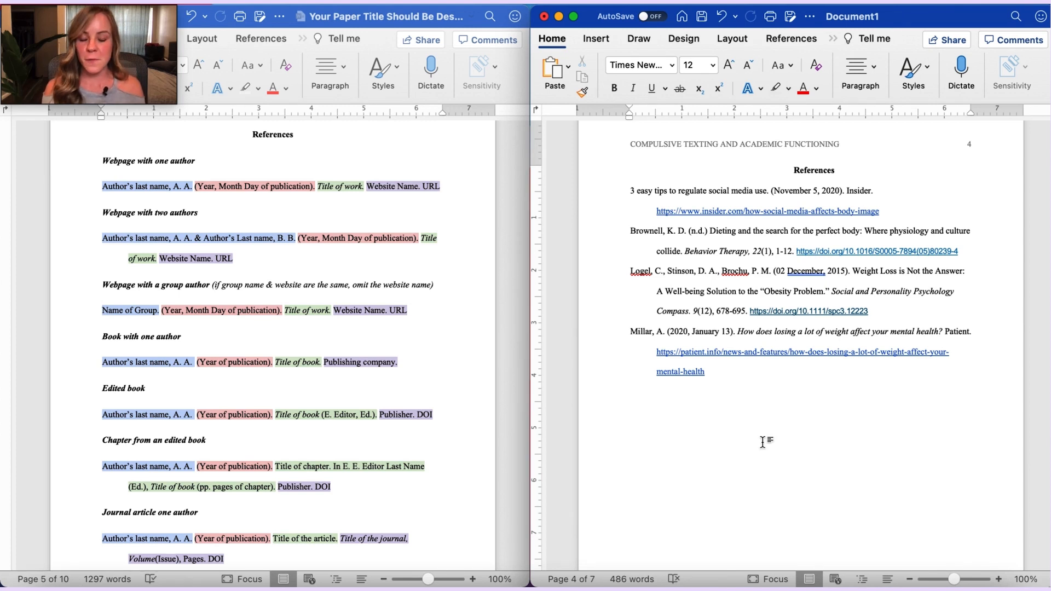
key(super+z)
key(super+z)
Step: Insert a page break after the last reference entry to start a new page for the footnotes, as in the sample
scroll(382, 417, down, 10)
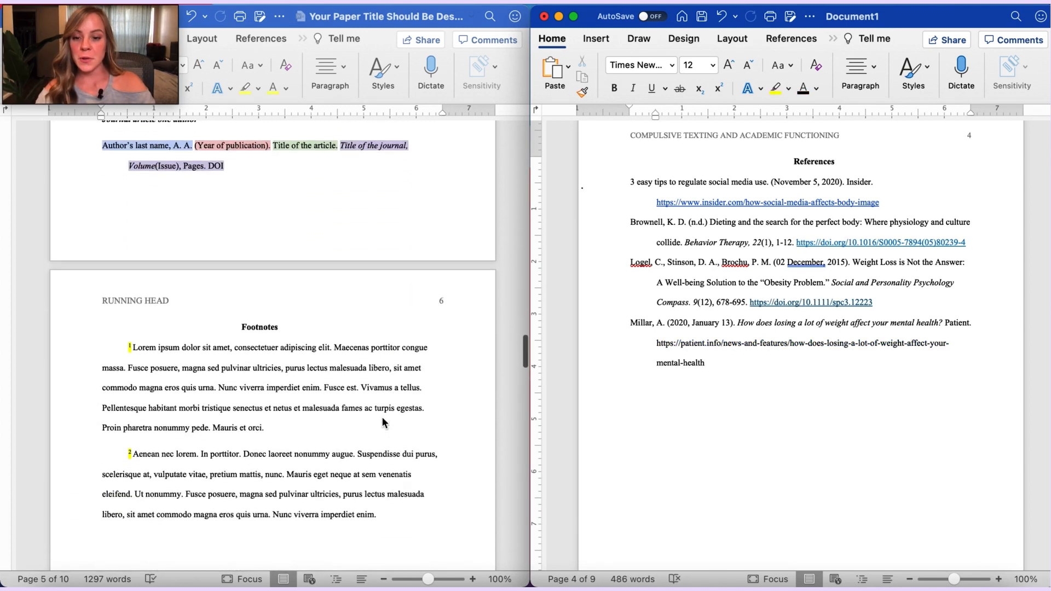
scroll(382, 422, down, 3)
scroll(382, 421, up, 2)
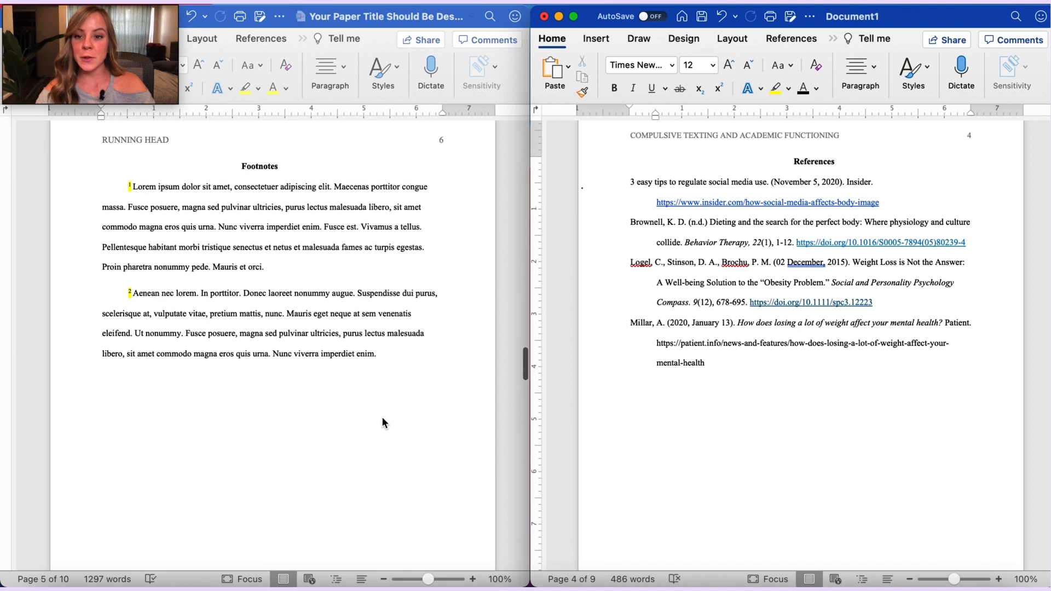
click(606, 41)
click(554, 68)
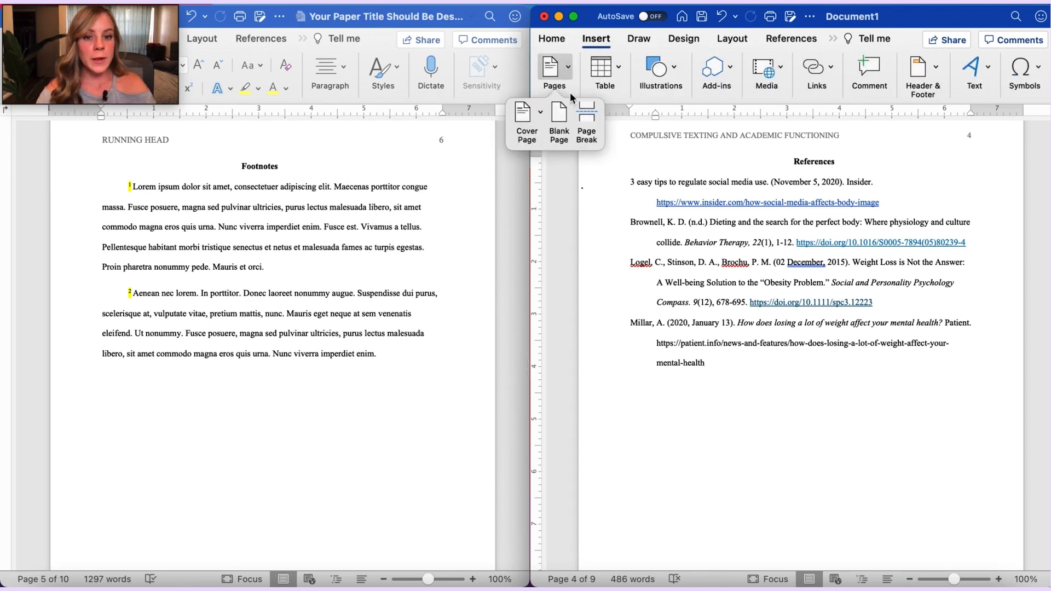
click(585, 123)
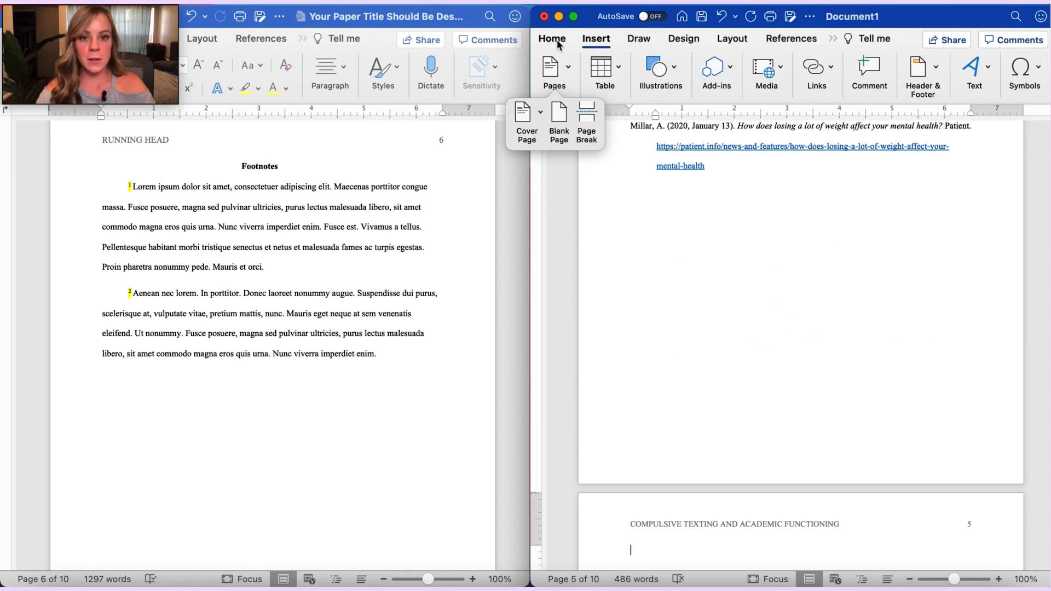
Step: Add a bold, centered "Footnotes" heading at the start of page 5, followed by a new line
click(553, 40)
scroll(707, 302, down, 7)
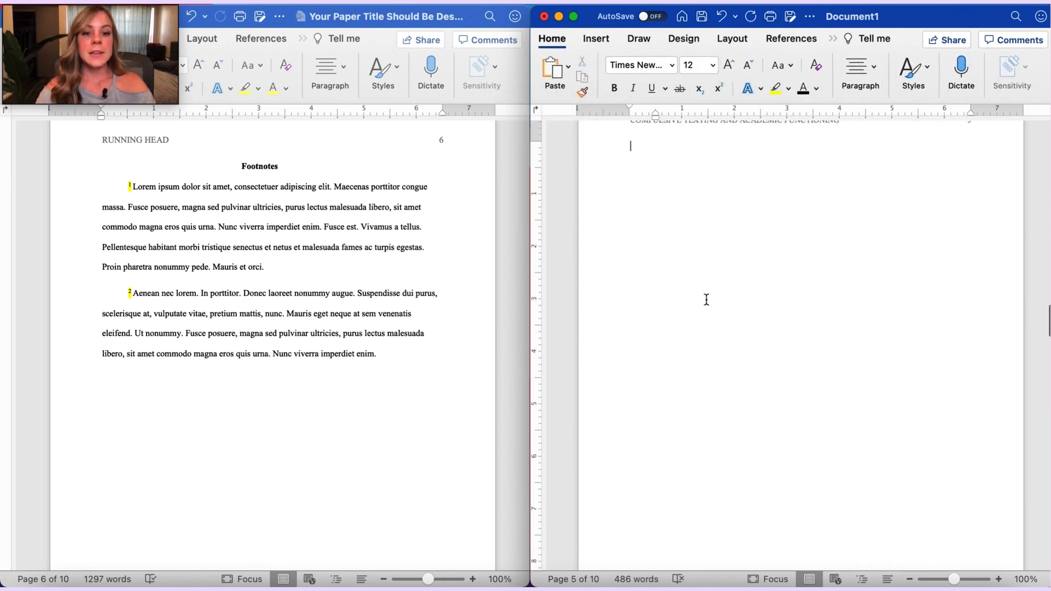
click(846, 73)
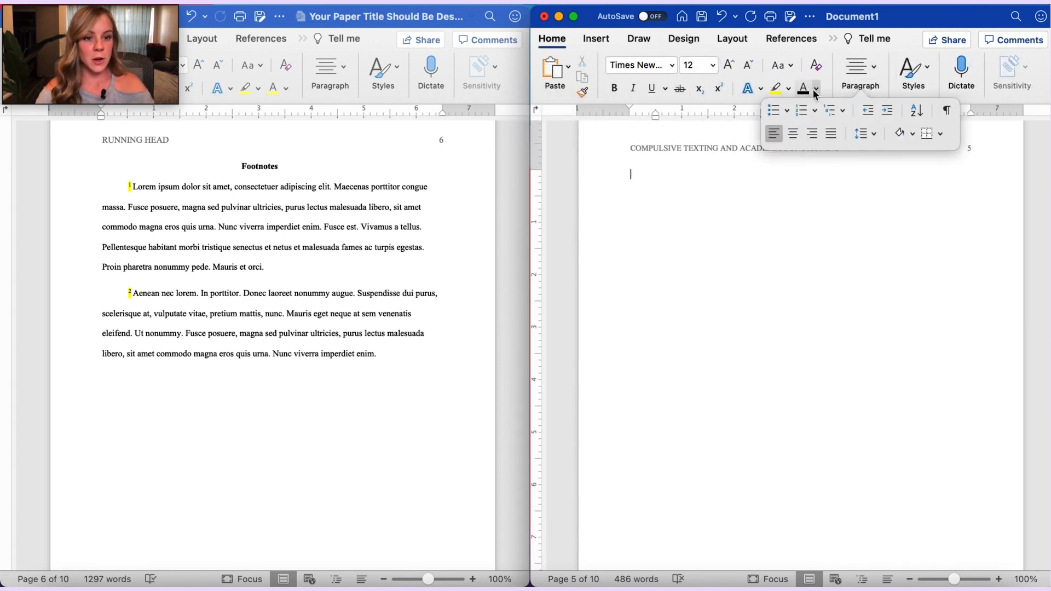
click(793, 136)
click(616, 89)
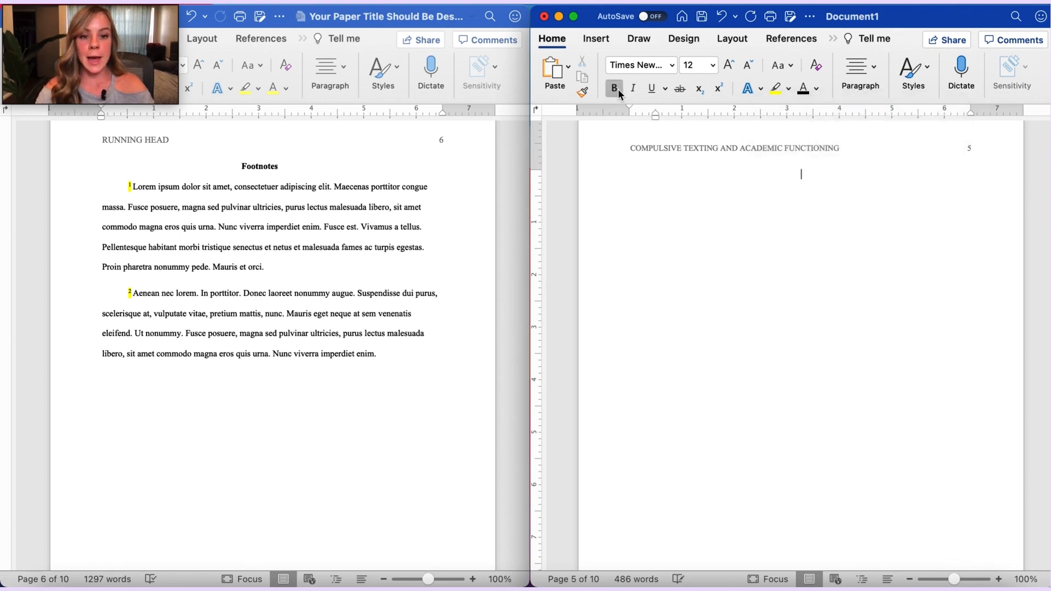
text(Footnotes)
key(Return)
Step: Below the Footnotes heading, add the first "Lorem ipsum" footnote as a left-aligned, non-bold paragraph with an indented first line, ending with "Mauris et orci."
click(860, 72)
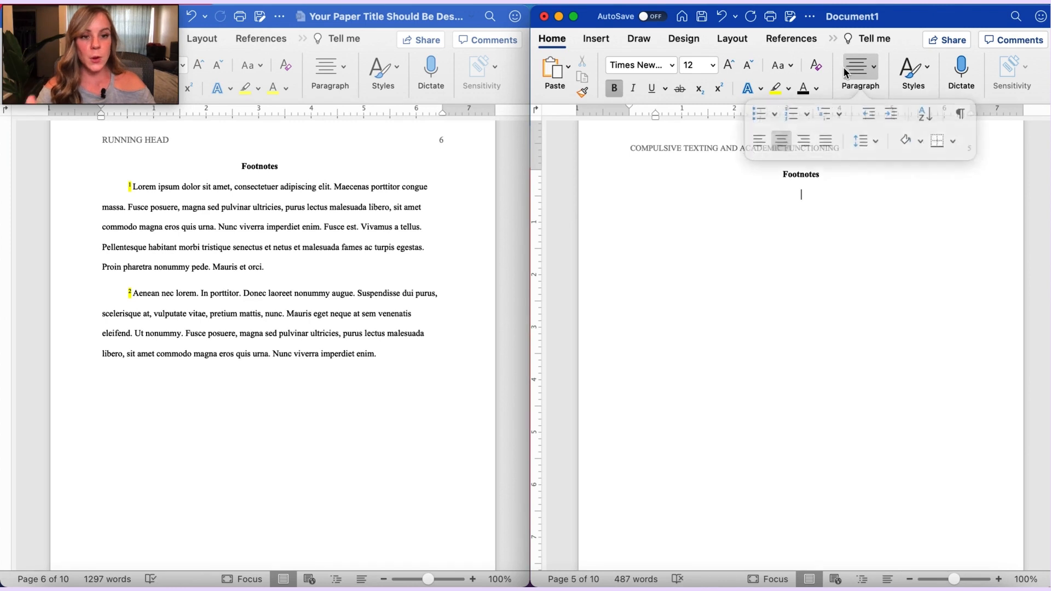
click(776, 139)
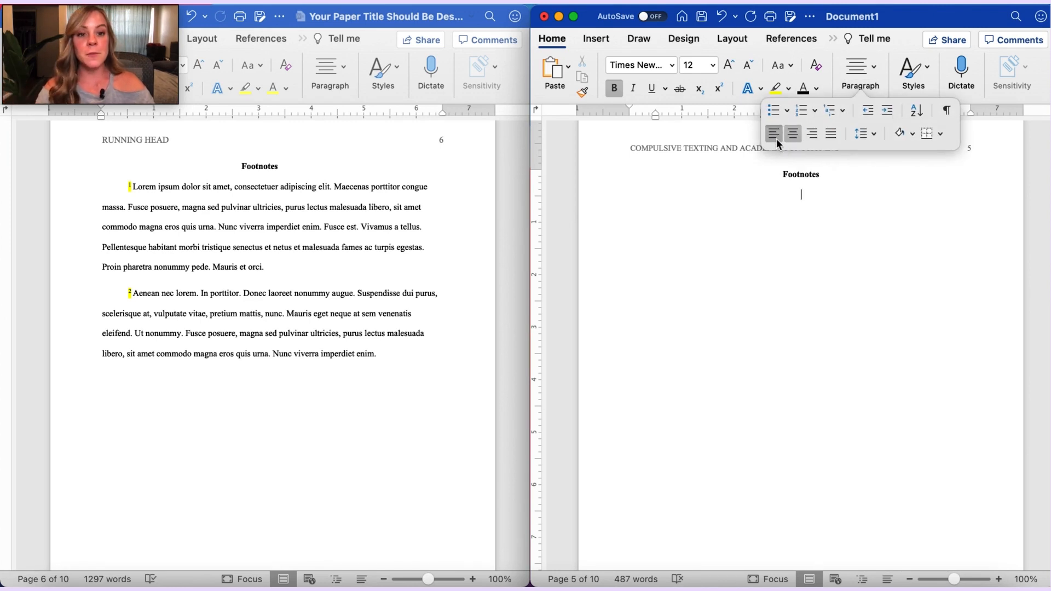
click(622, 87)
click(616, 92)
text(Lorem ipsum dolor sit amet, consectetuer adipiscing elit. Maecenas porttitor congue massa. Fusce posuere, magna sed pulvinar ultricies, purus lectus malesuada libero, sit amet commodo magna eros quis urna. Nunc viverra imperdiet enim. Fusce est. Vivamus a tellus. Pellentesque habitant morbi tristique senectus et netus et malesuada fames ac turpis egestas. Proin pharetra nonummy pede. Mauris et orci.)
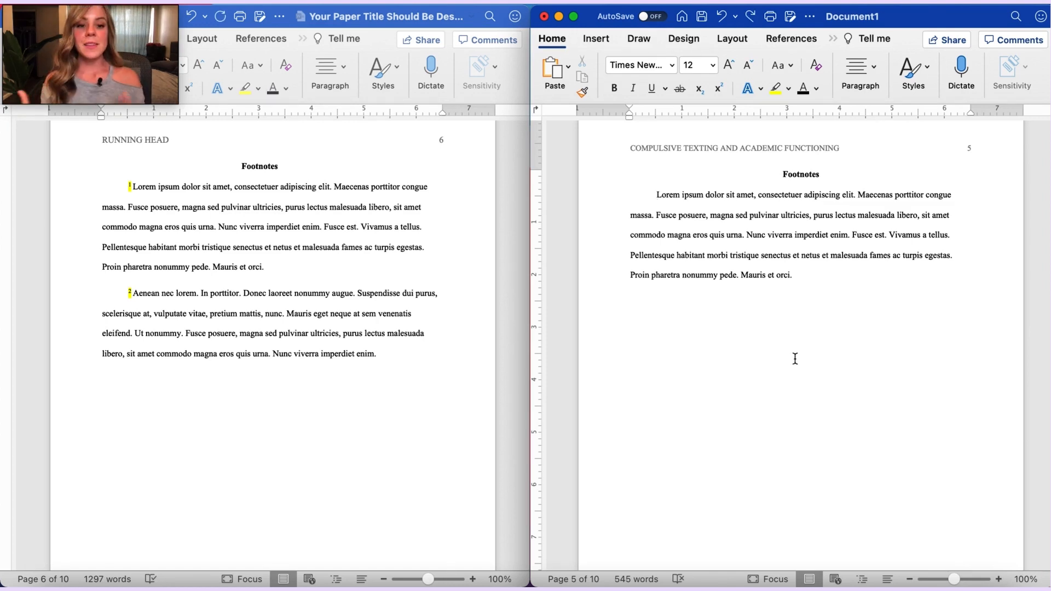
Step: Insert a superscript 1 directly before the first word of the footnote paragraph
click(657, 204)
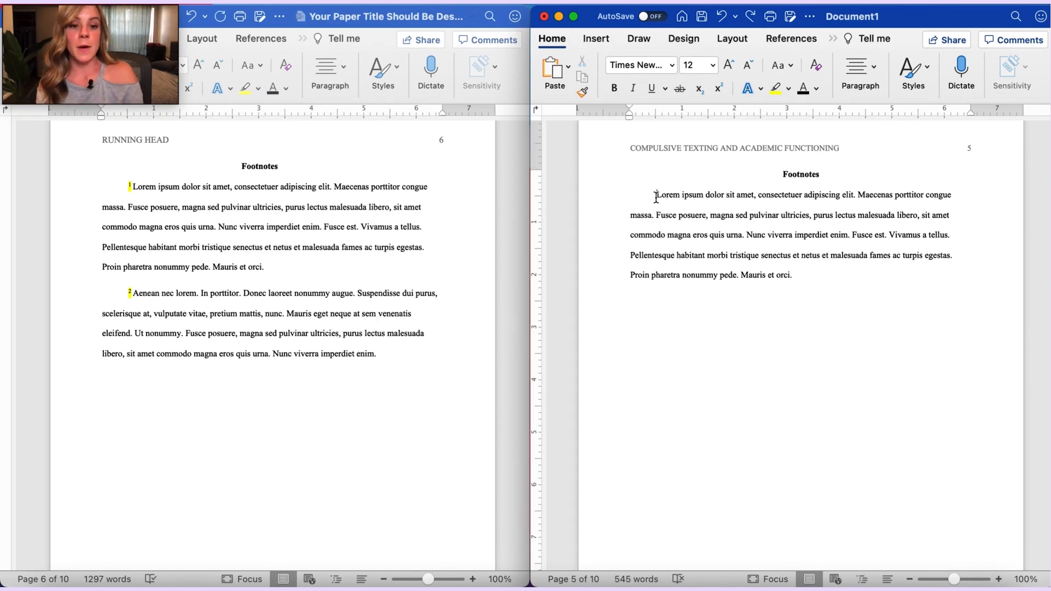
click(719, 88)
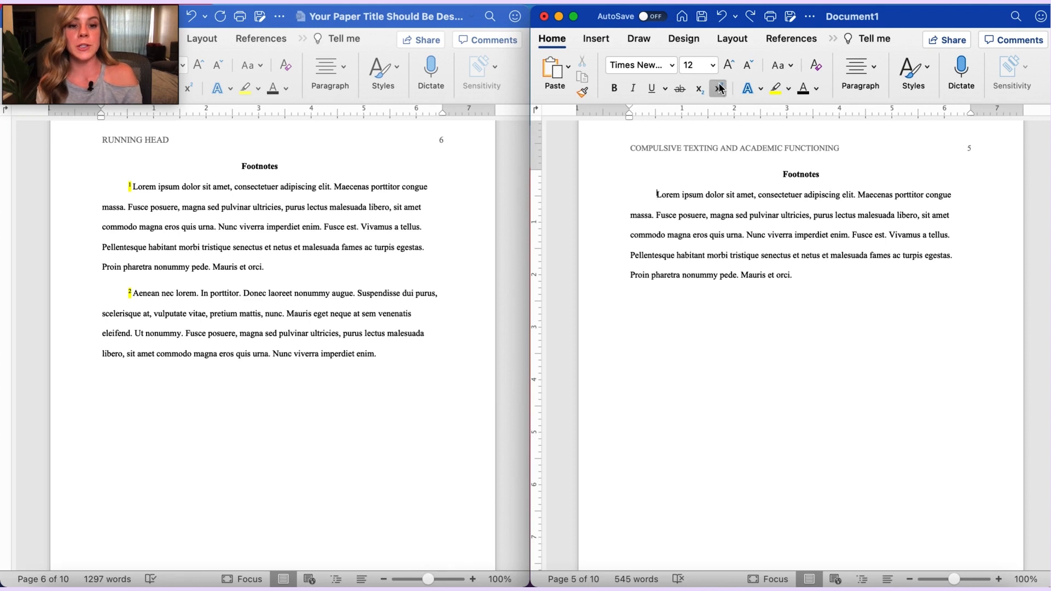
text(1)
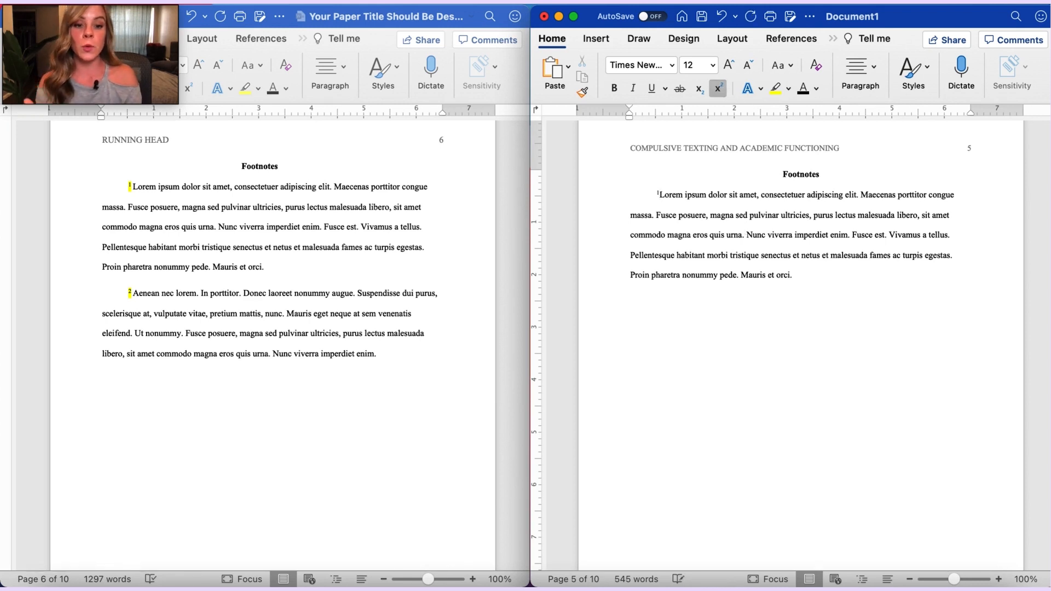
Step: Examine how the highlighted superscript callouts in the sample's main text correspond to the numbered entries on its Footnotes page
scroll(180, 203, up, 2)
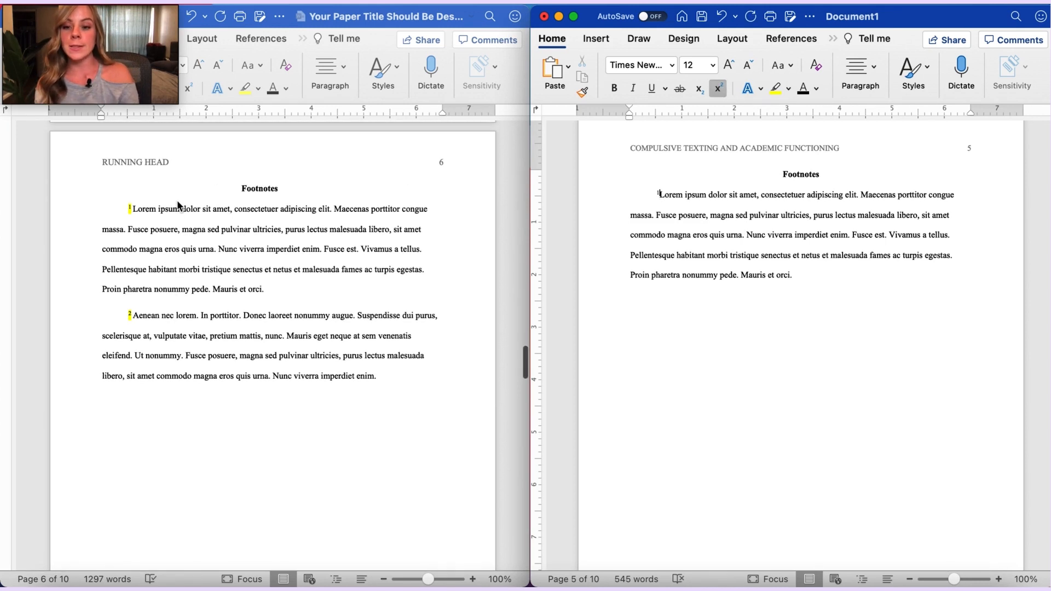
scroll(181, 249, up, 4)
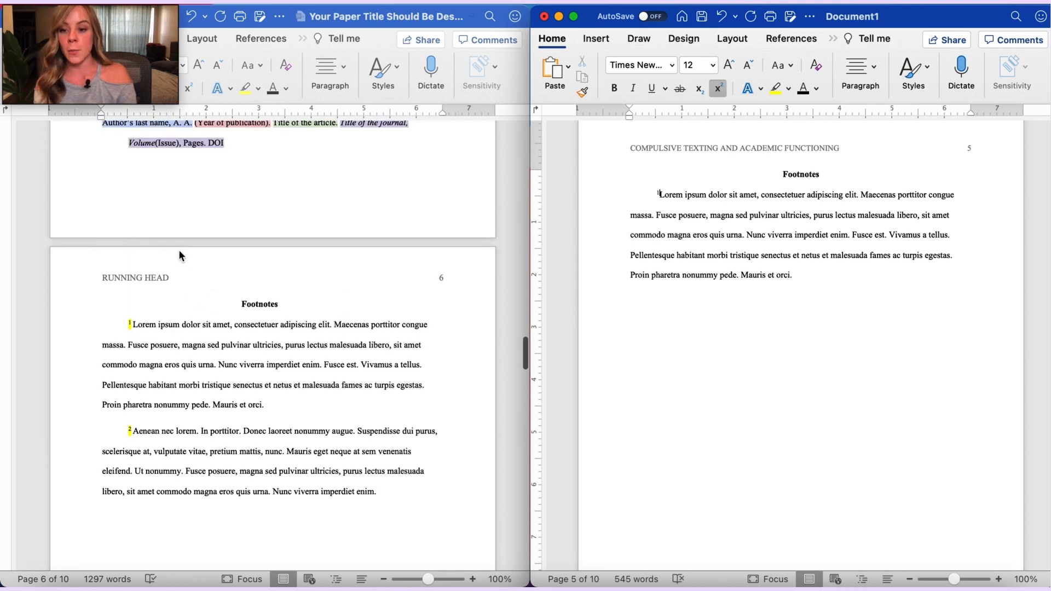
scroll(376, 164, up, 15)
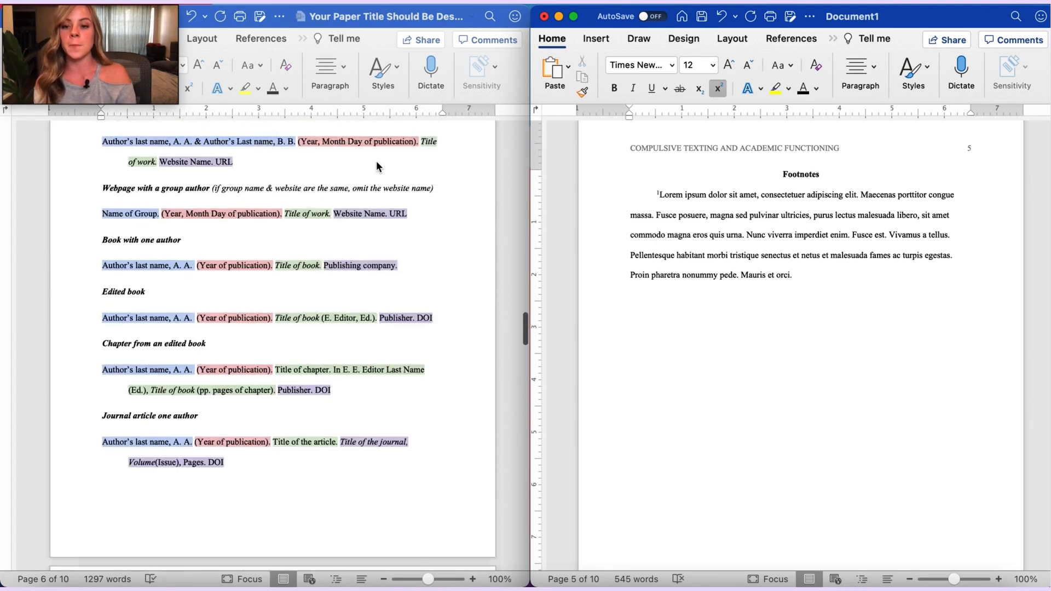
scroll(377, 161, up, 5)
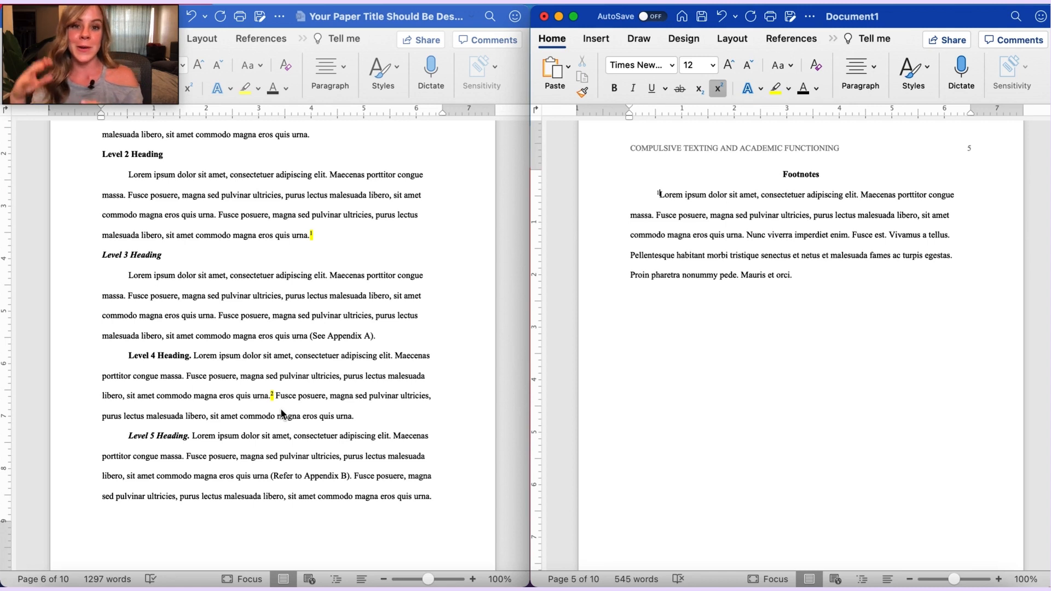
scroll(282, 414, down, 10)
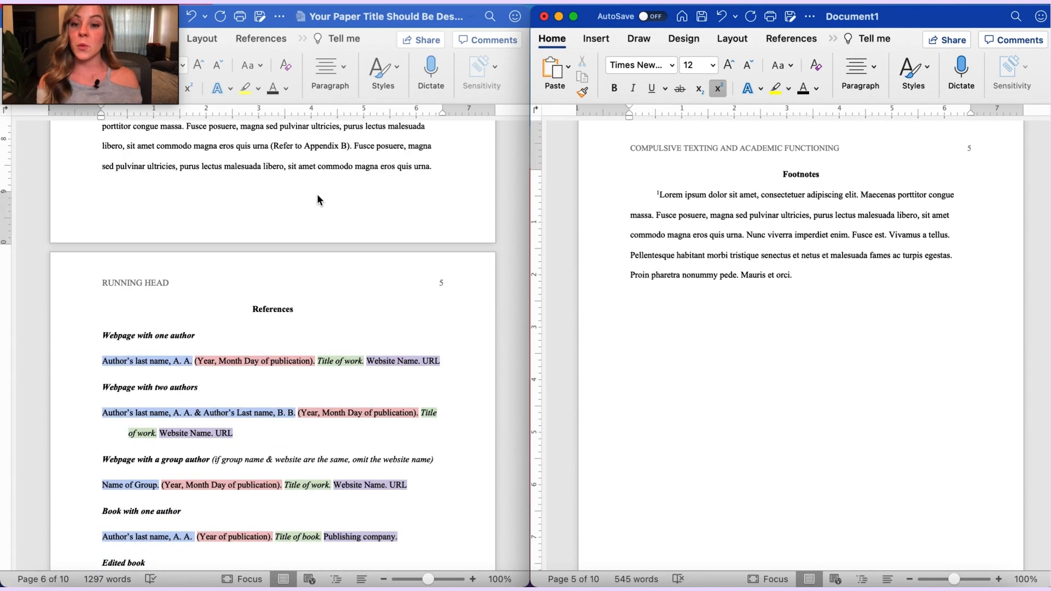
scroll(317, 194, down, 20)
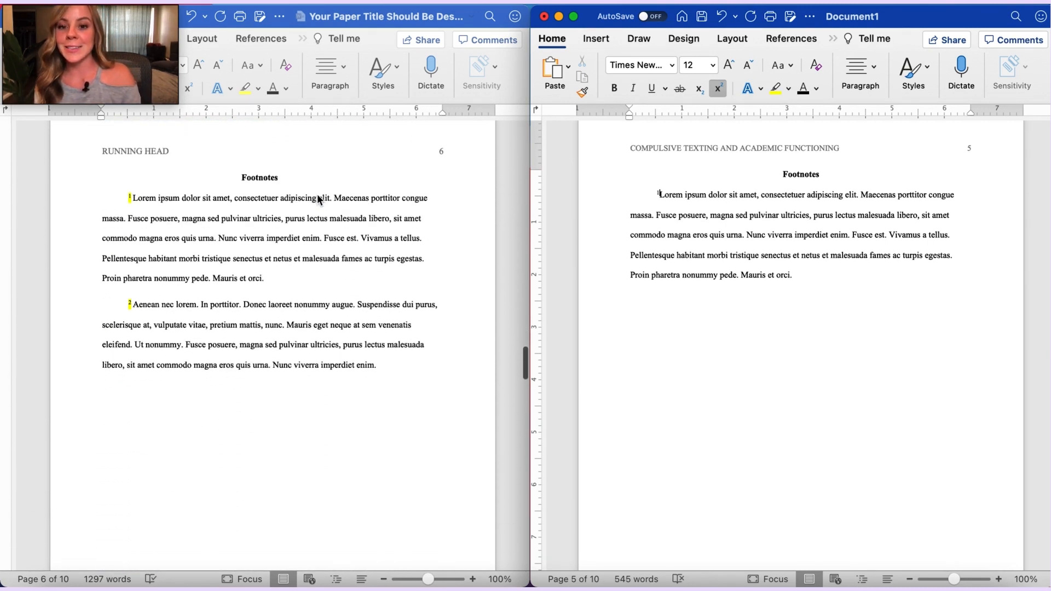
scroll(319, 198, down, 1)
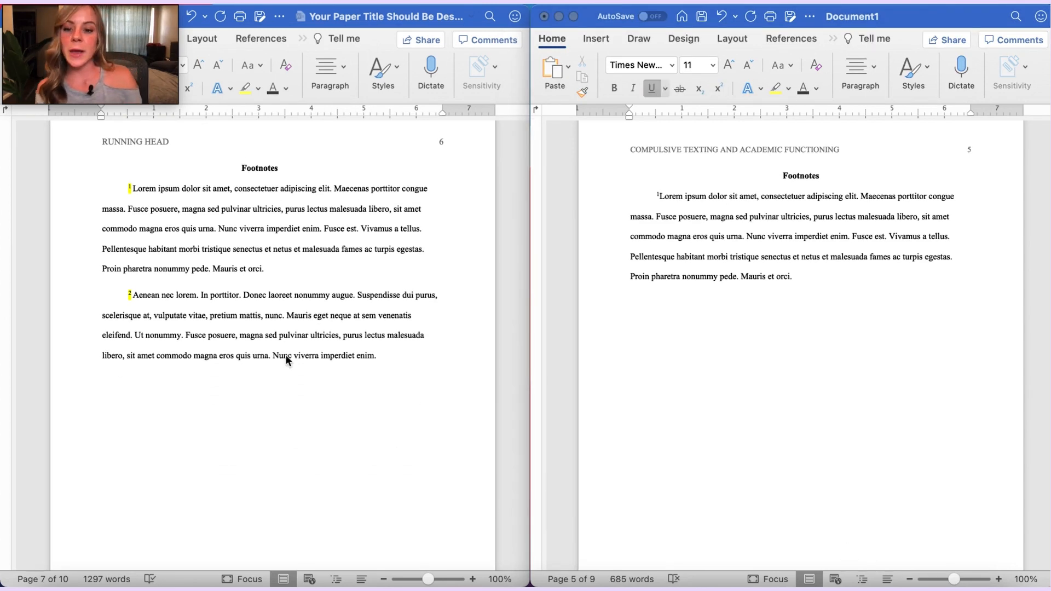
Step: Compare the layout, title and notes of Table 1 in the sample with the Table 1 page in Document1
scroll(286, 355, down, 10)
scroll(286, 360, down, 14)
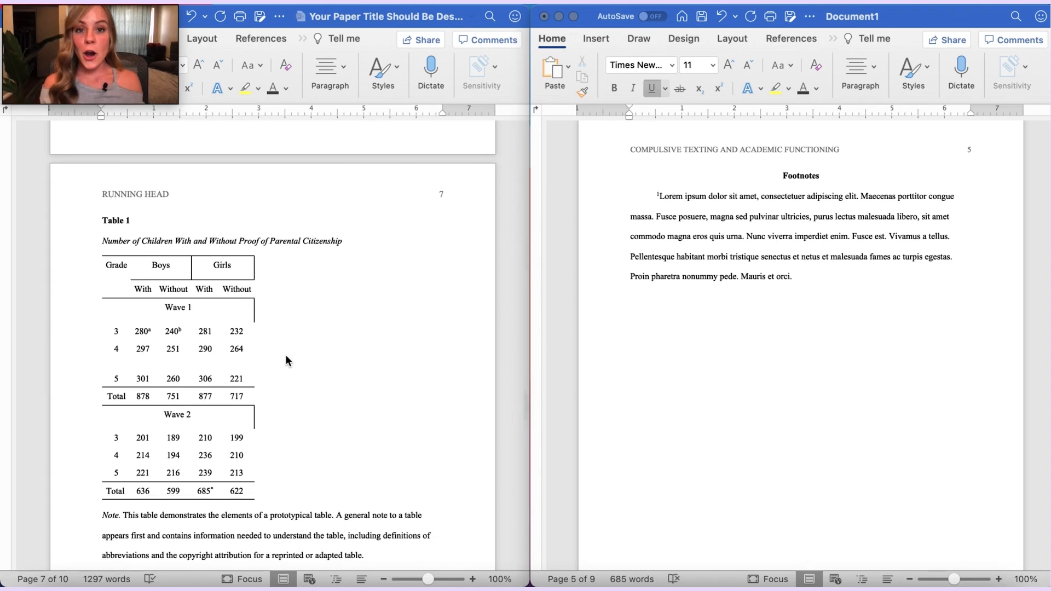
scroll(286, 356, down, 3)
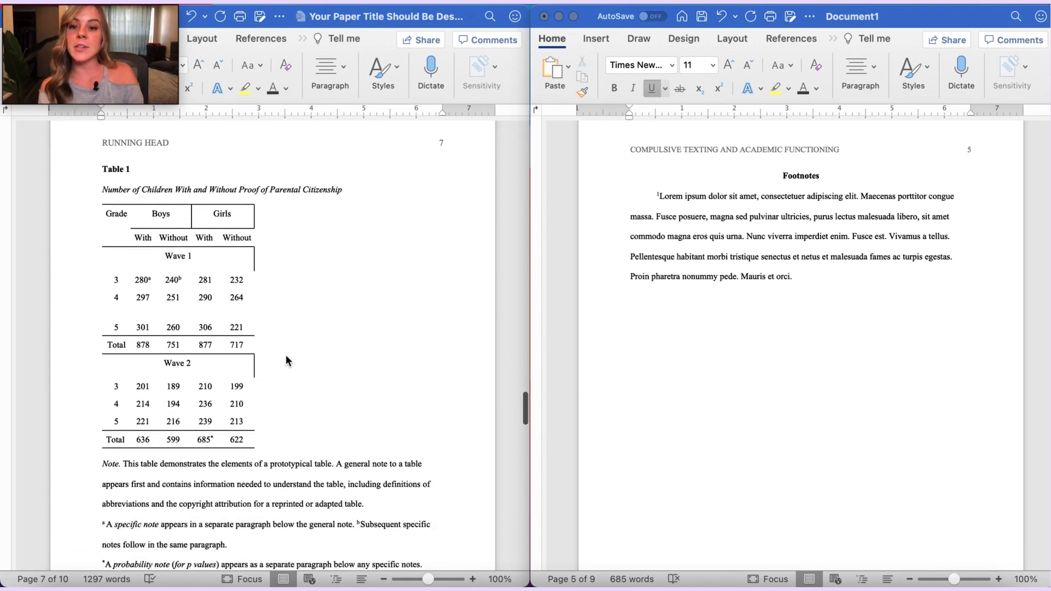
scroll(737, 402, down, 20)
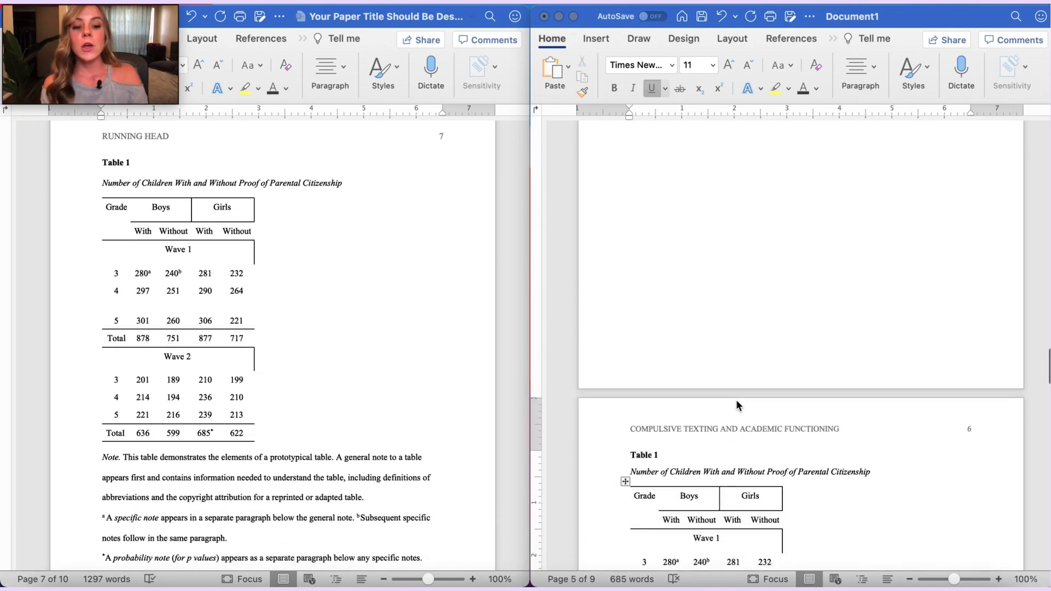
scroll(737, 404, down, 2)
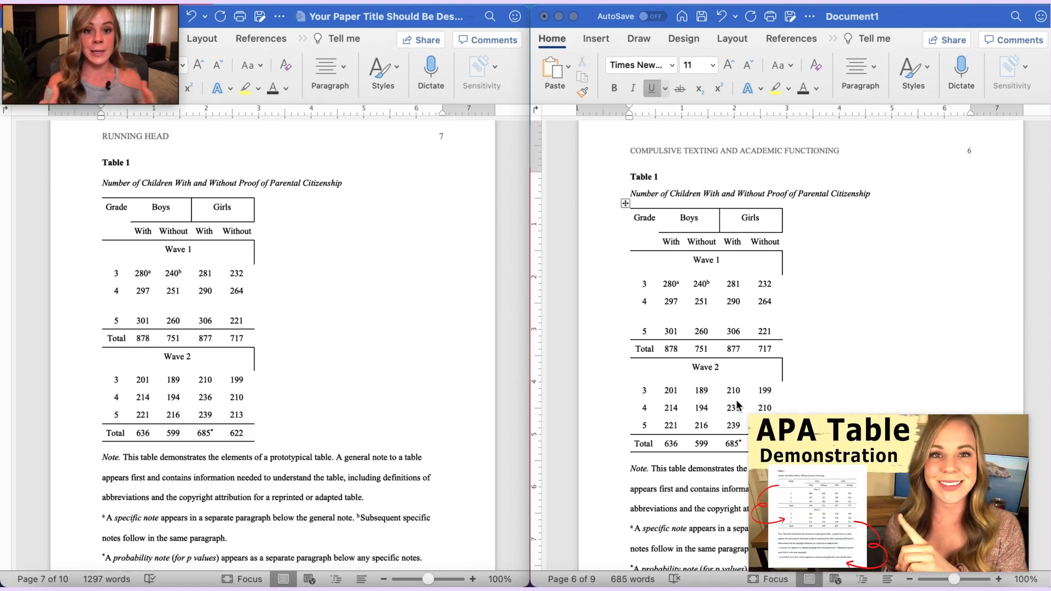
scroll(737, 406, down, 1)
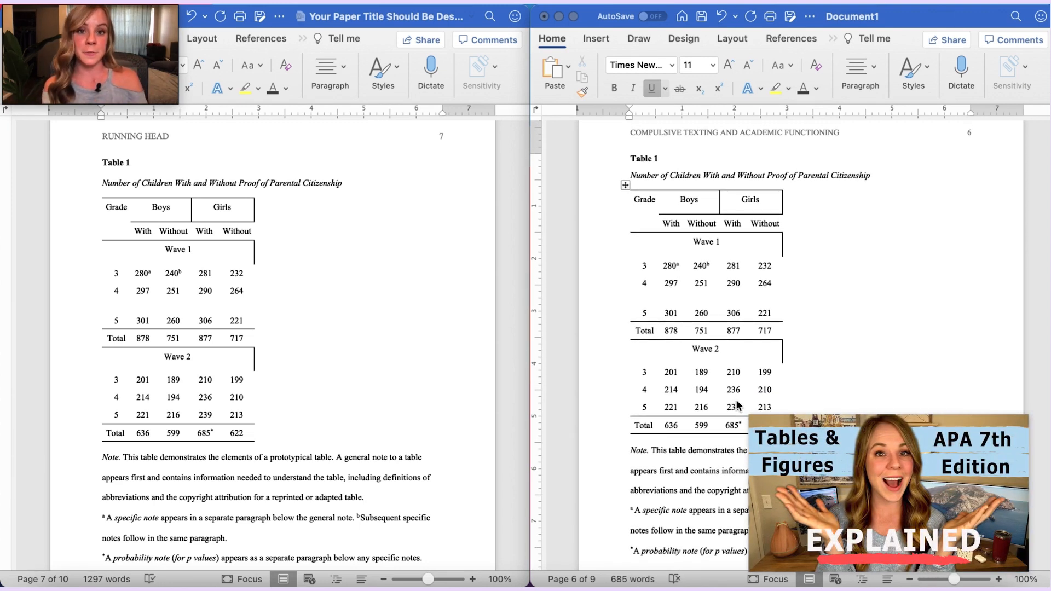
scroll(738, 405, down, 10)
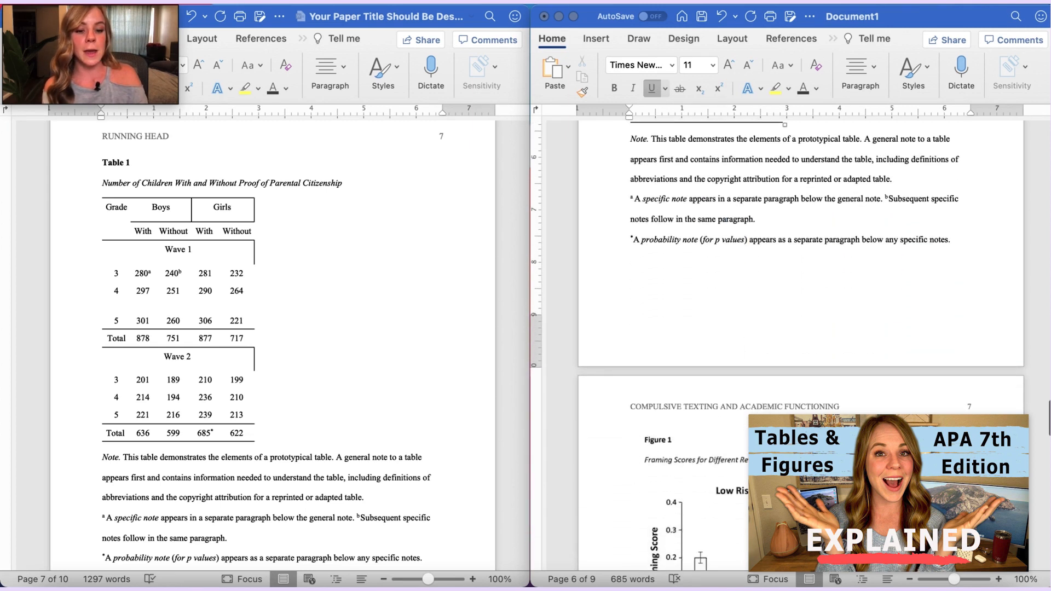
scroll(789, 472, up, 7)
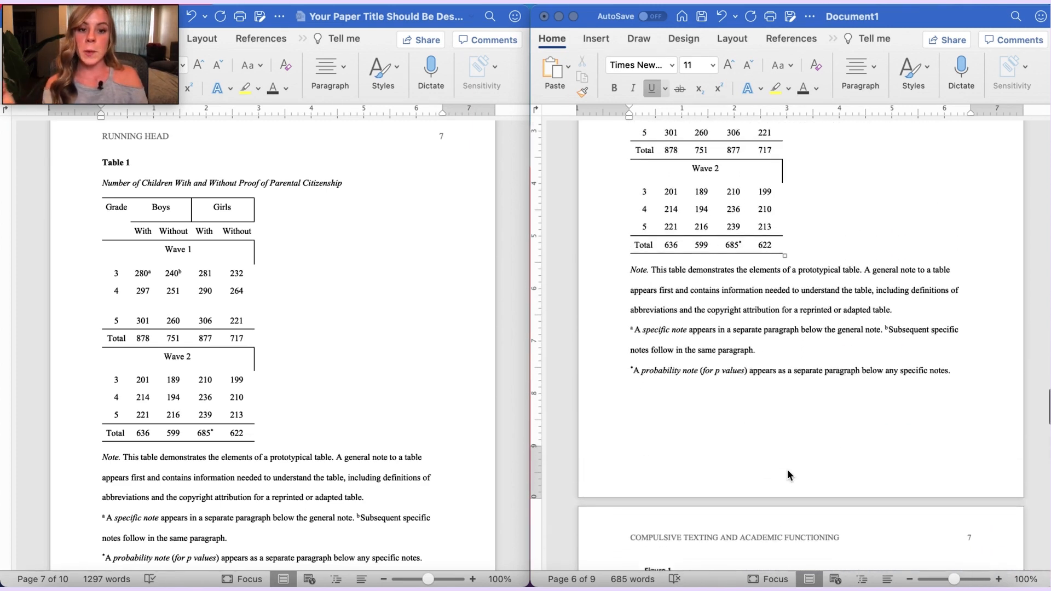
scroll(788, 472, up, 2)
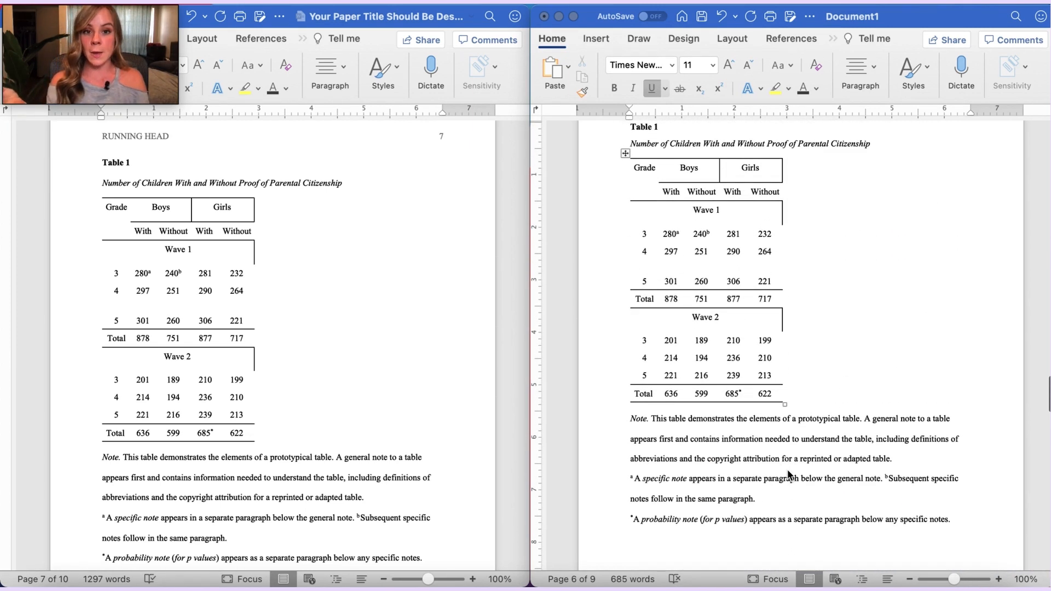
scroll(788, 474, up, 1)
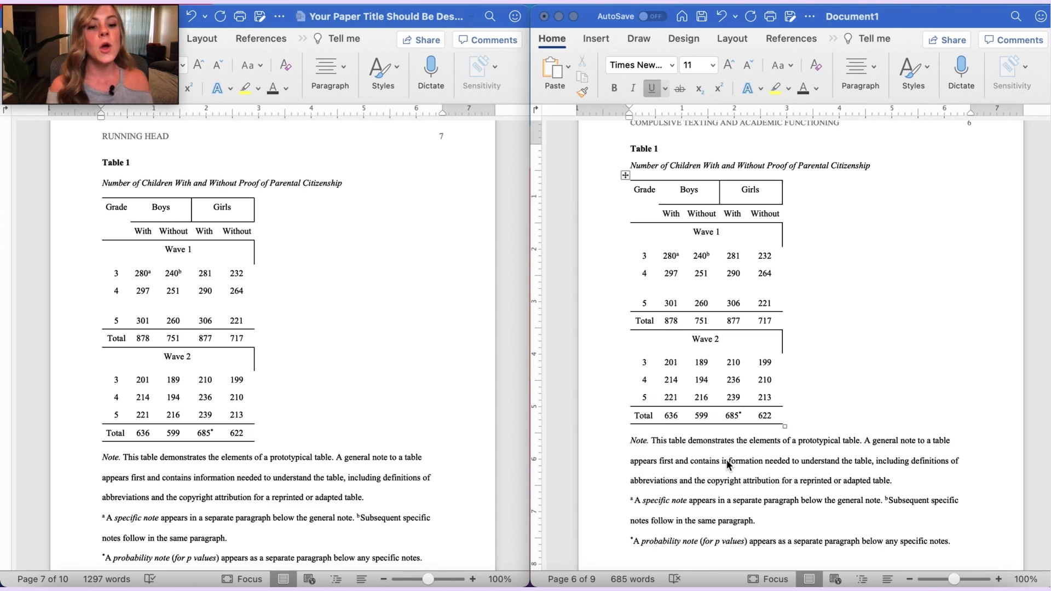
Step: Examine the page order and layout of Table 1 and Figure 1 in Document1, with each on its own page
scroll(726, 459, down, 8)
scroll(726, 460, down, 10)
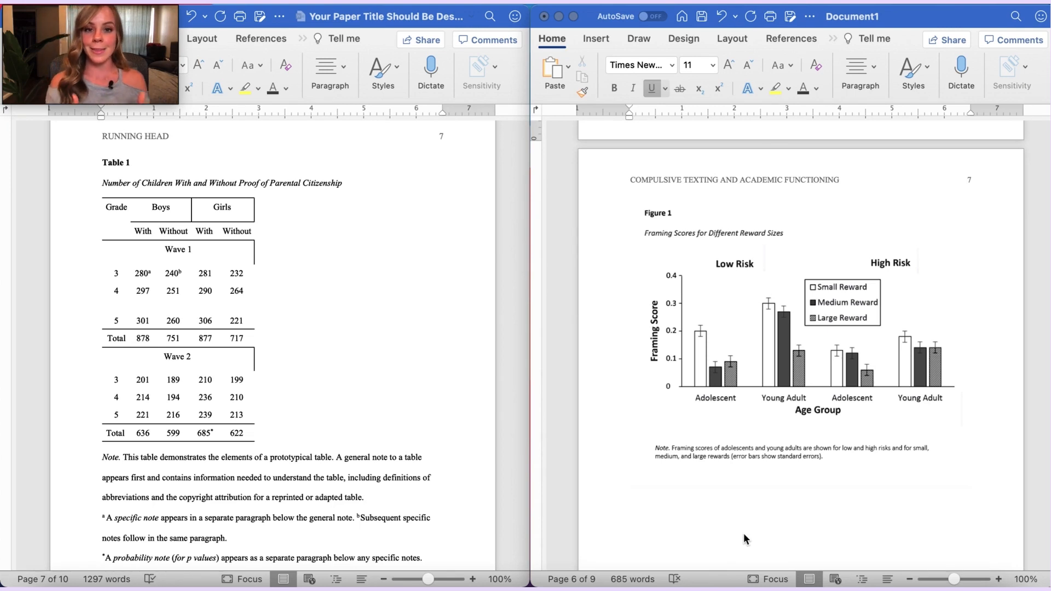
scroll(743, 533, down, 1)
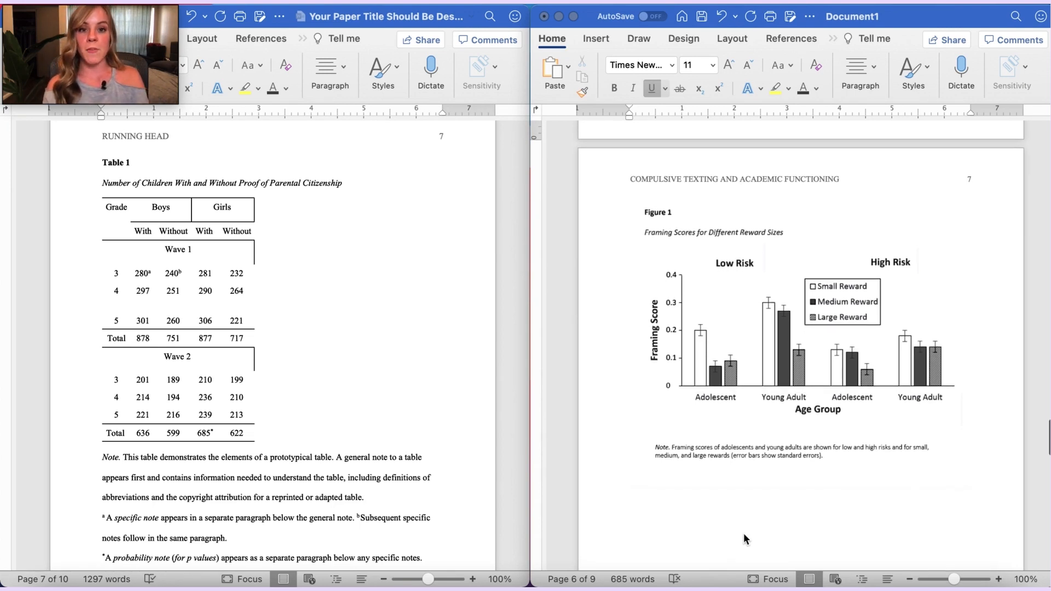
scroll(744, 533, up, 5)
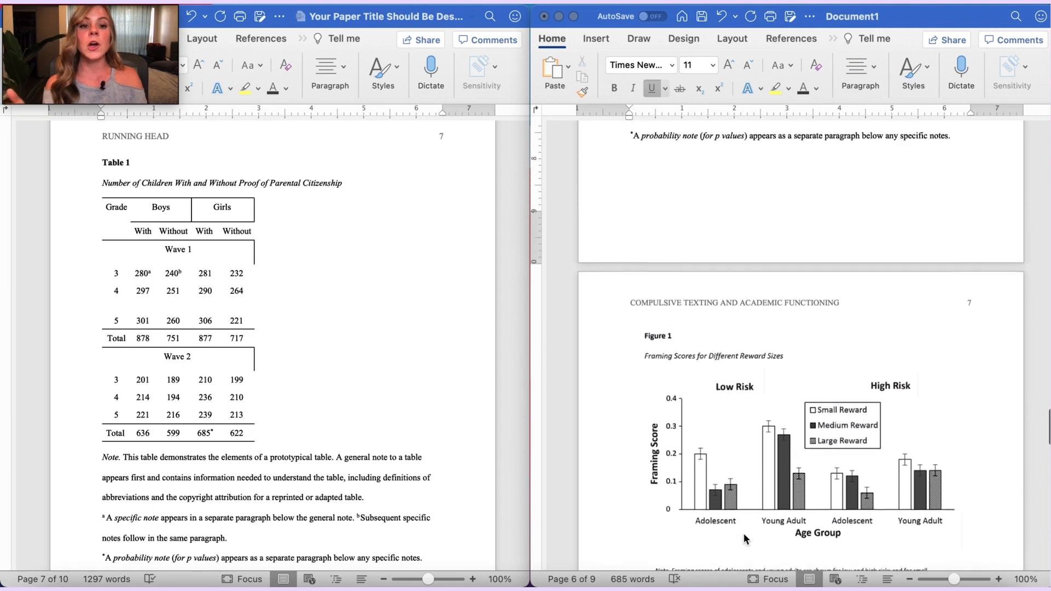
scroll(744, 534, up, 9)
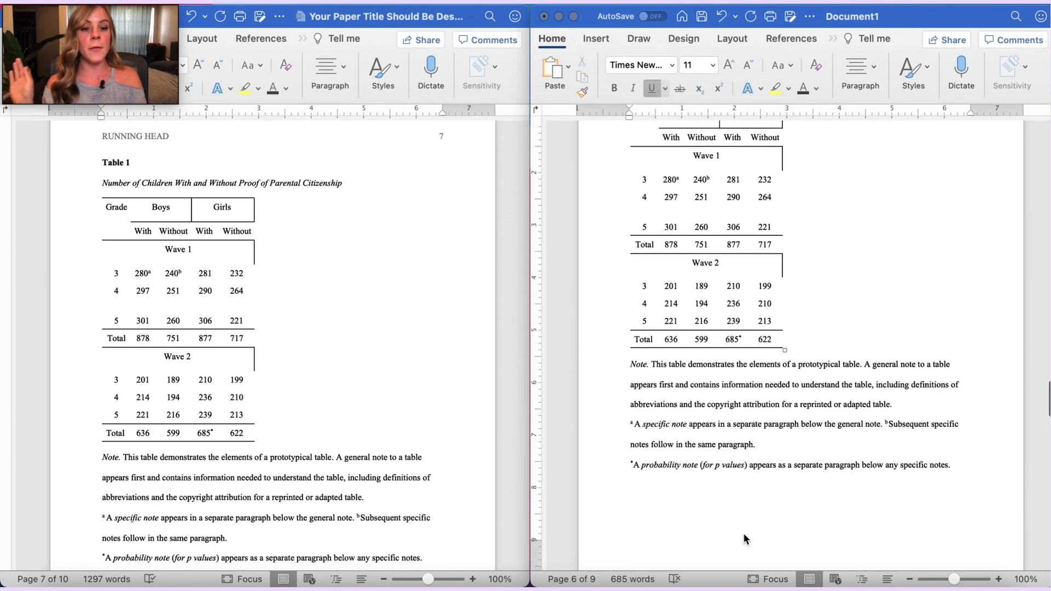
scroll(743, 534, up, 2)
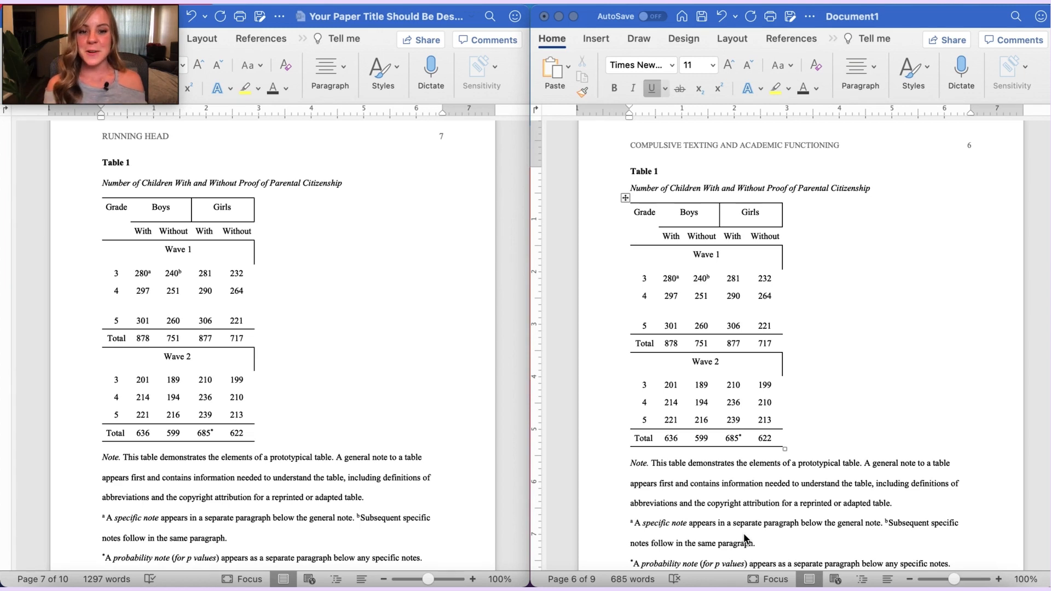
scroll(744, 535, down, 12)
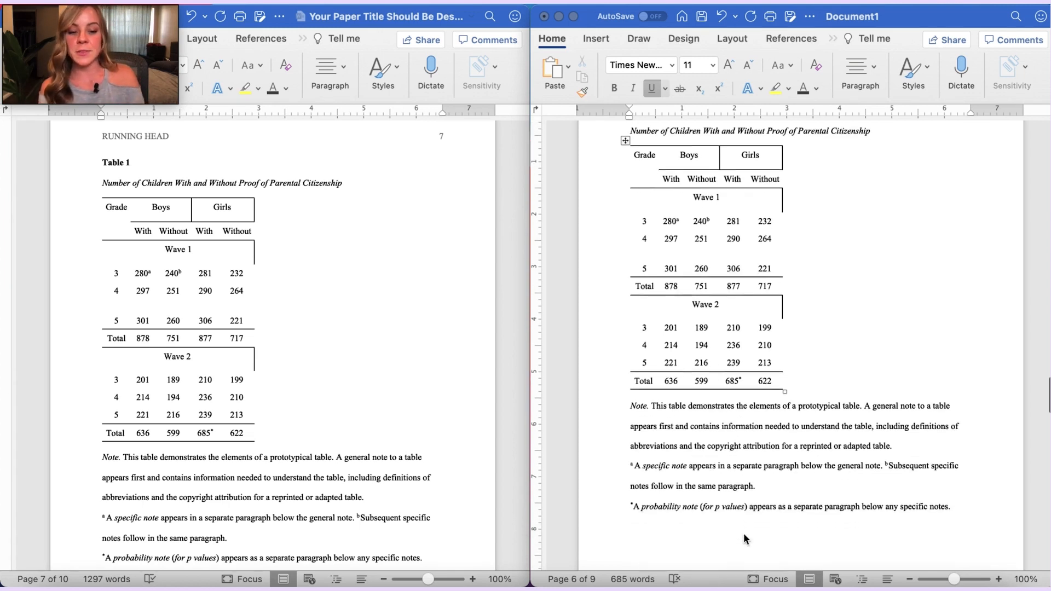
scroll(744, 533, down, 8)
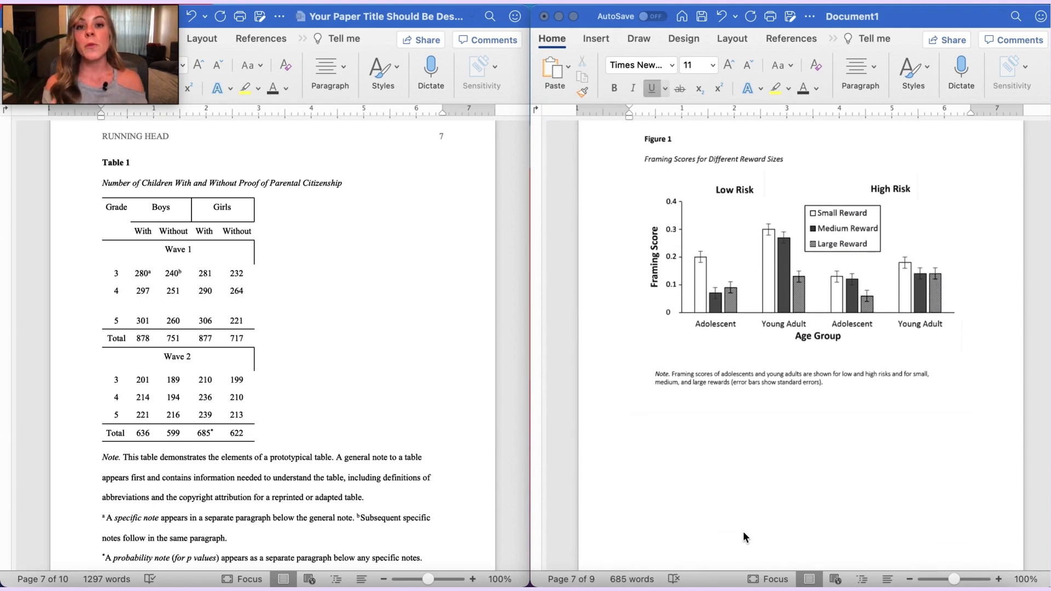
Step: Compare the Appendix A and Appendix B pages in the sample with the Appendix A page in Document1
click(744, 532)
scroll(273, 398, down, 15)
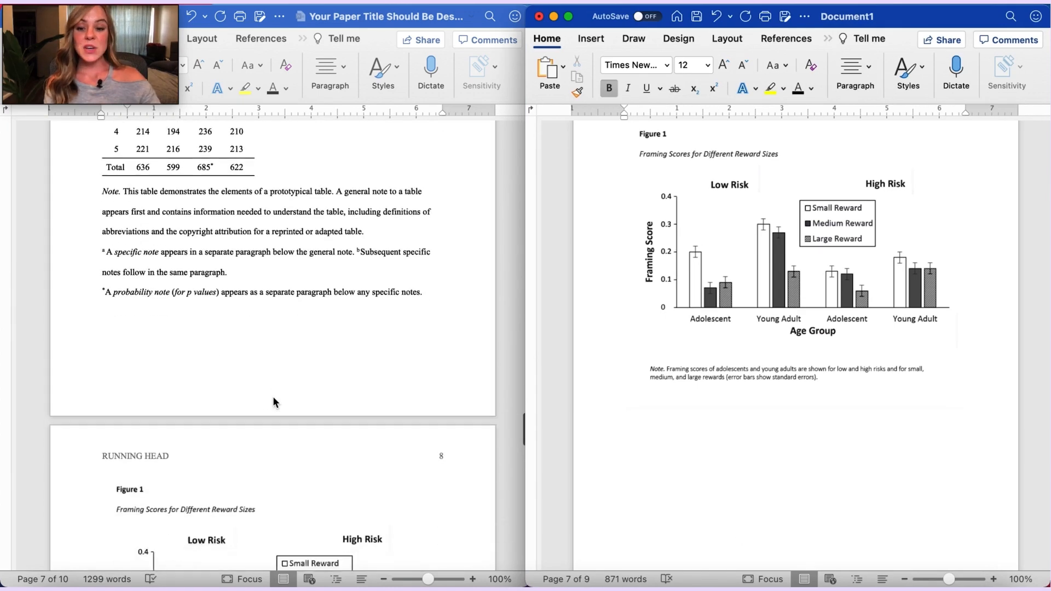
scroll(273, 395, down, 12)
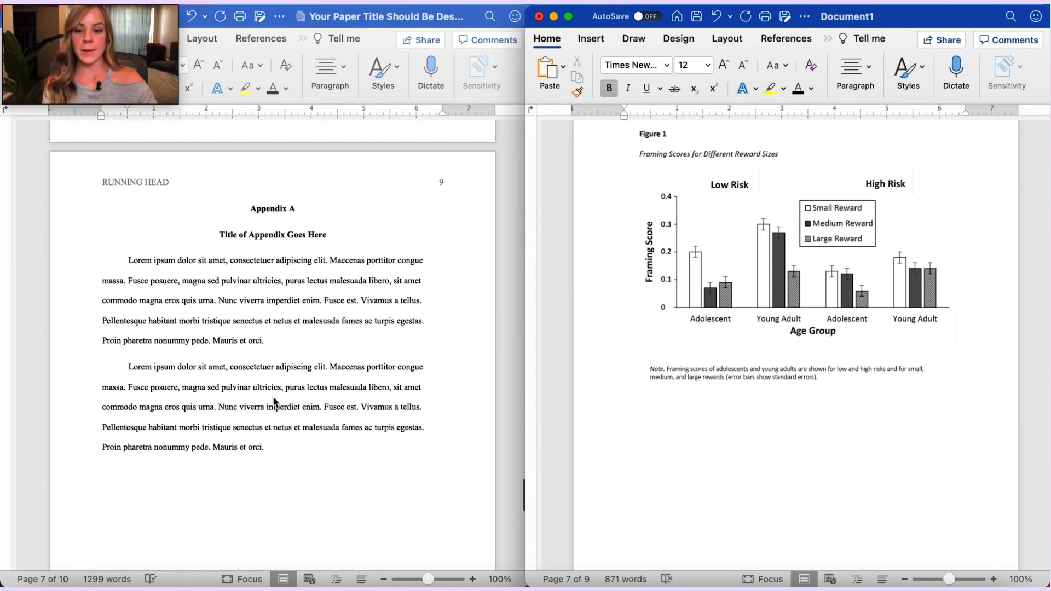
scroll(273, 396, up, 1)
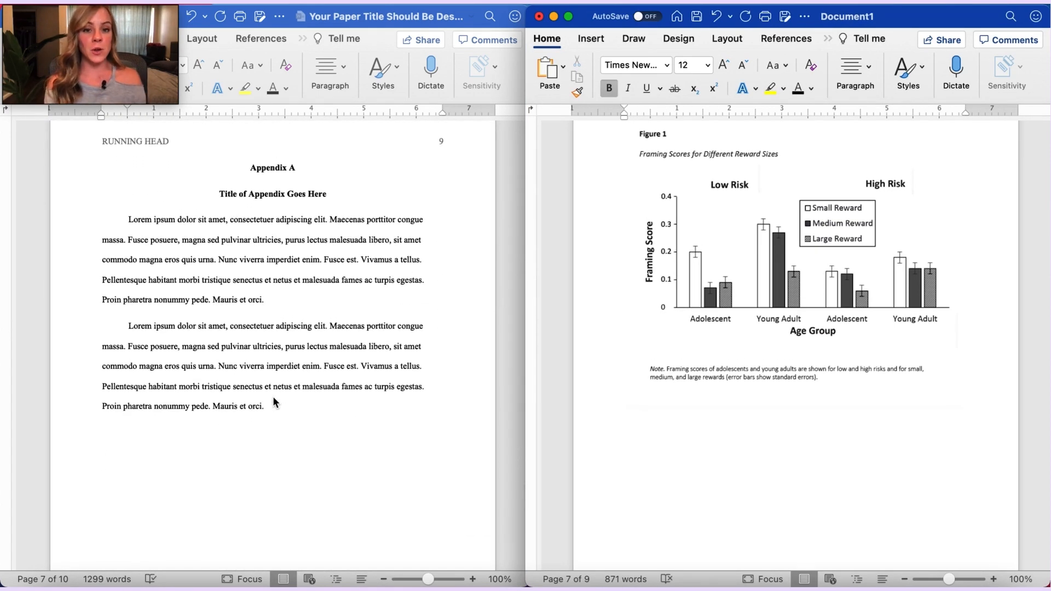
scroll(771, 380, down, 2)
scroll(771, 381, down, 10)
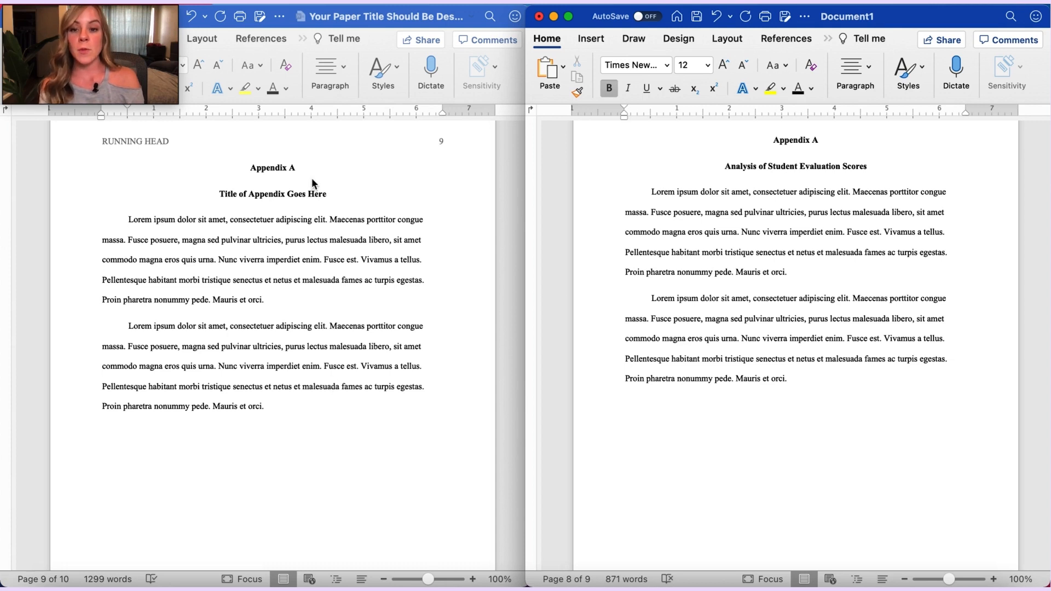
scroll(367, 345, down, 10)
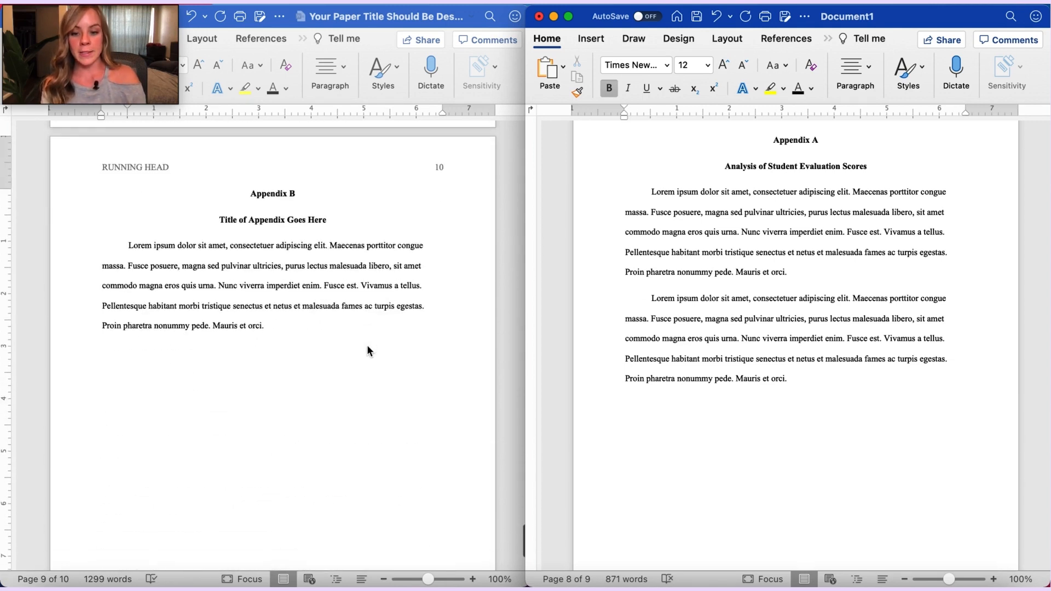
scroll(368, 349, up, 10)
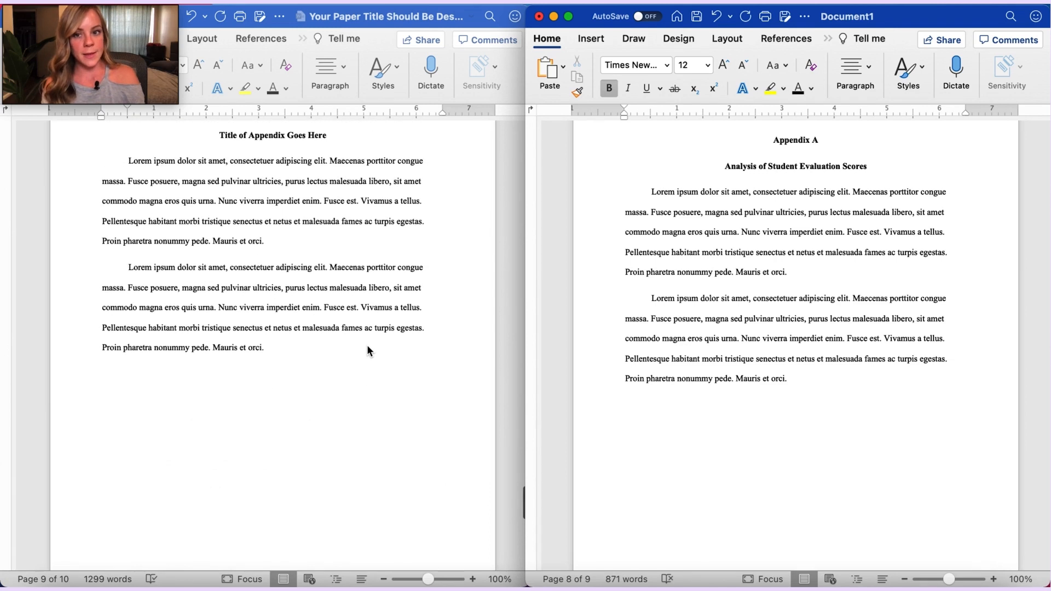
scroll(772, 305, up, 1)
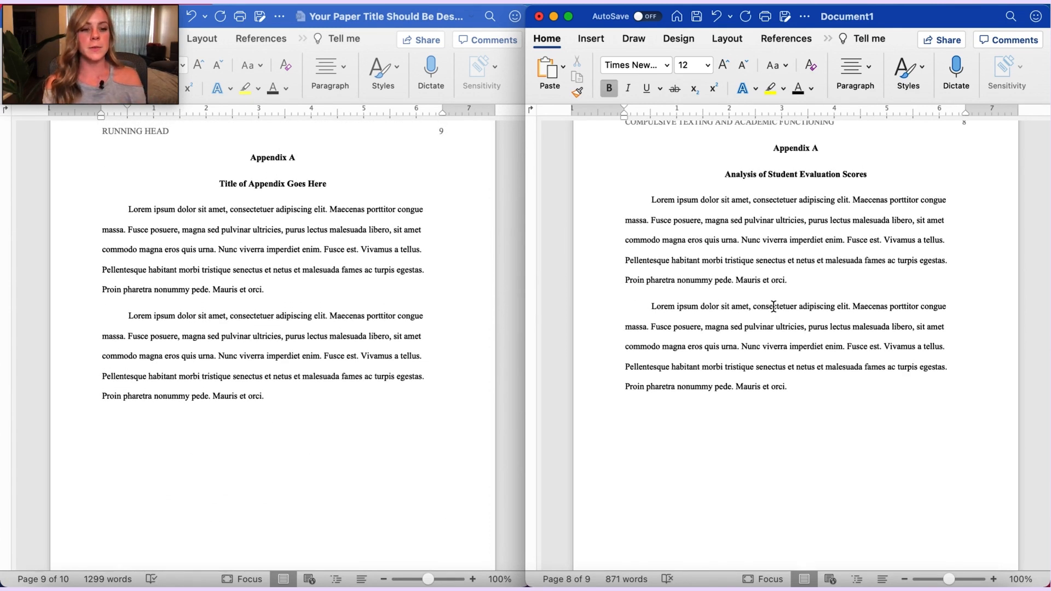
scroll(773, 307, down, 1)
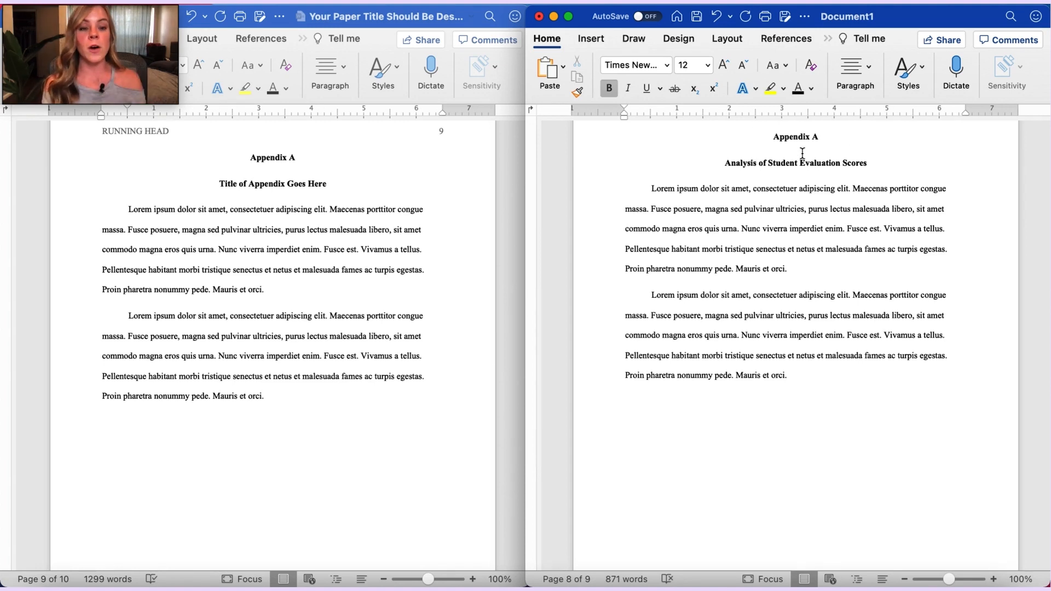
Step: Shorten the "Appendix A" heading in Document1 to "Appendix", and restore the letter A
click(821, 138)
key(BackSpace)
key(BackSpace)
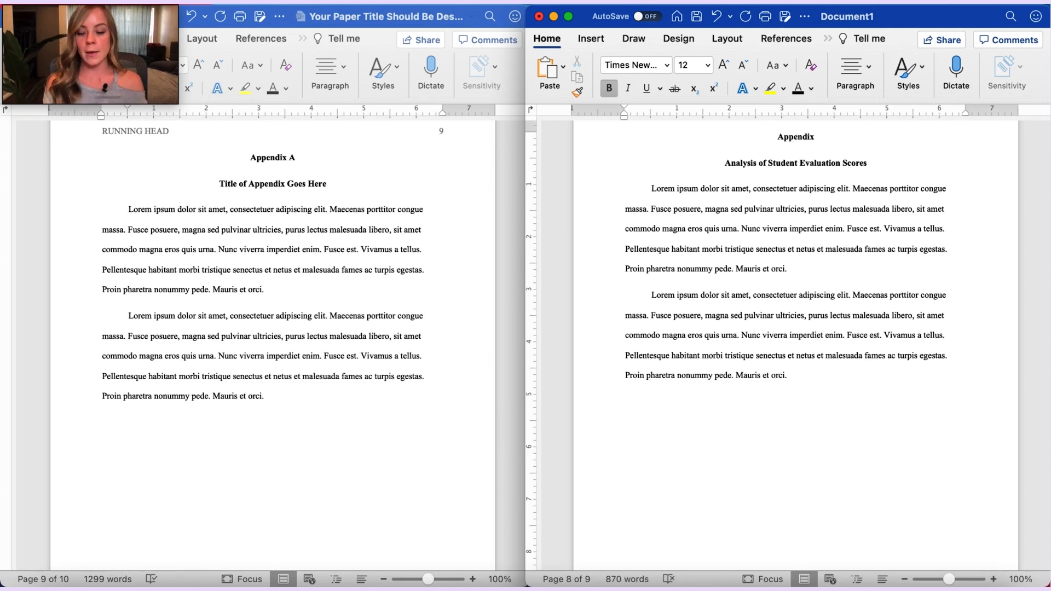
text(A)
scroll(877, 143, down, 2)
scroll(877, 143, up, 3)
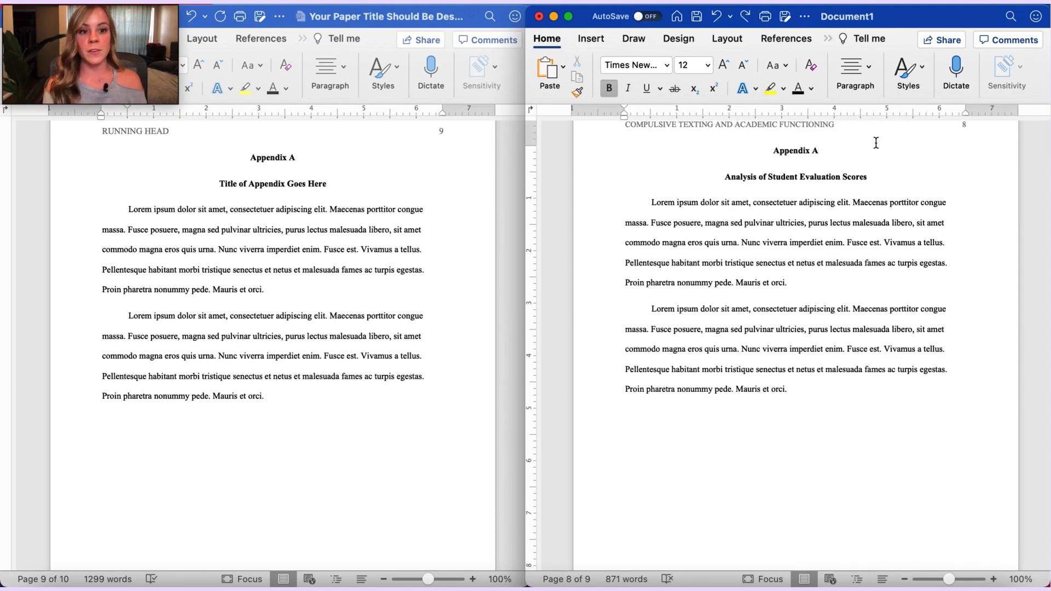
Step: Examine how the highlighted "See Appendix A" and "Refer to Appendix B" callouts in the sample's main text relate to its appendix pages
scroll(391, 185, up, 15)
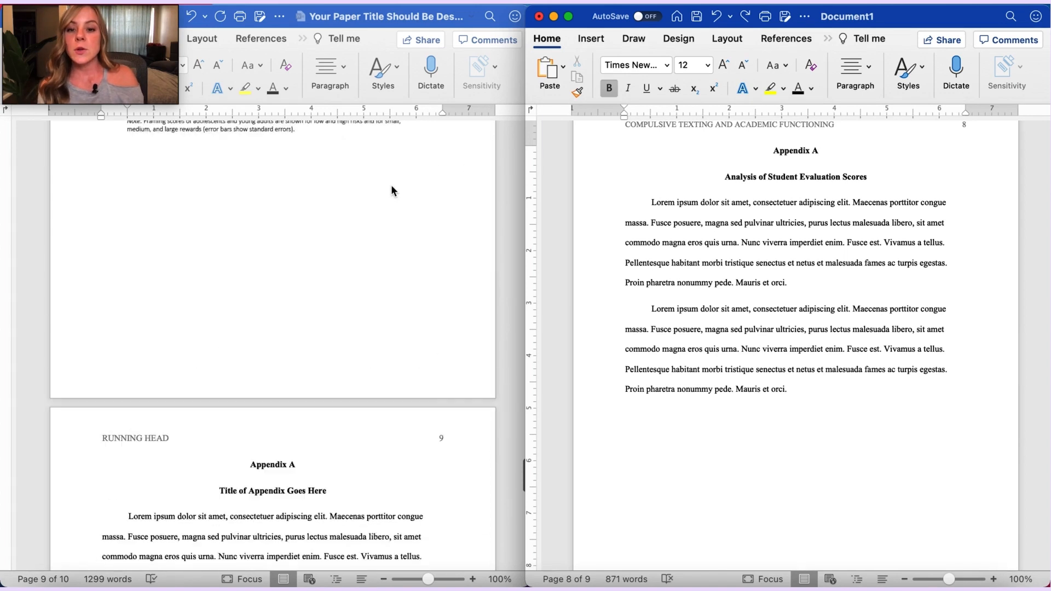
scroll(391, 211, up, 20)
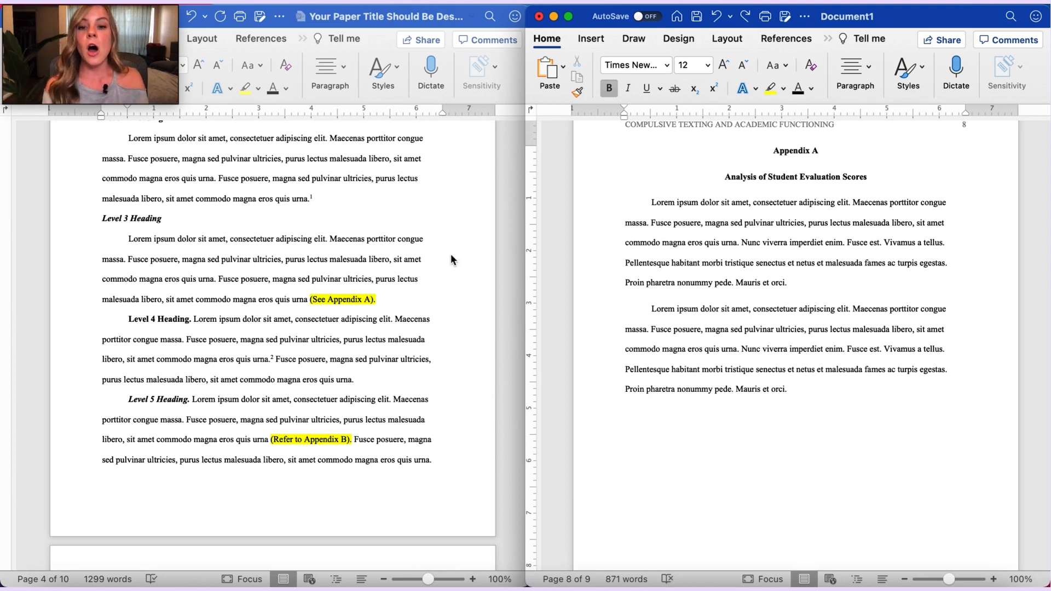
scroll(379, 299, down, 3)
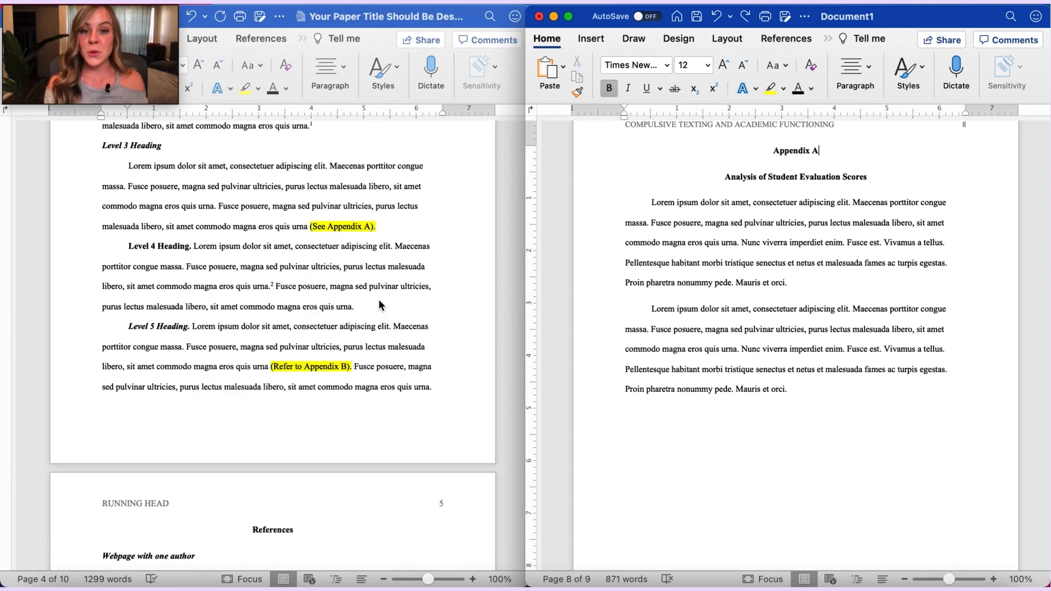
scroll(379, 300, down, 20)
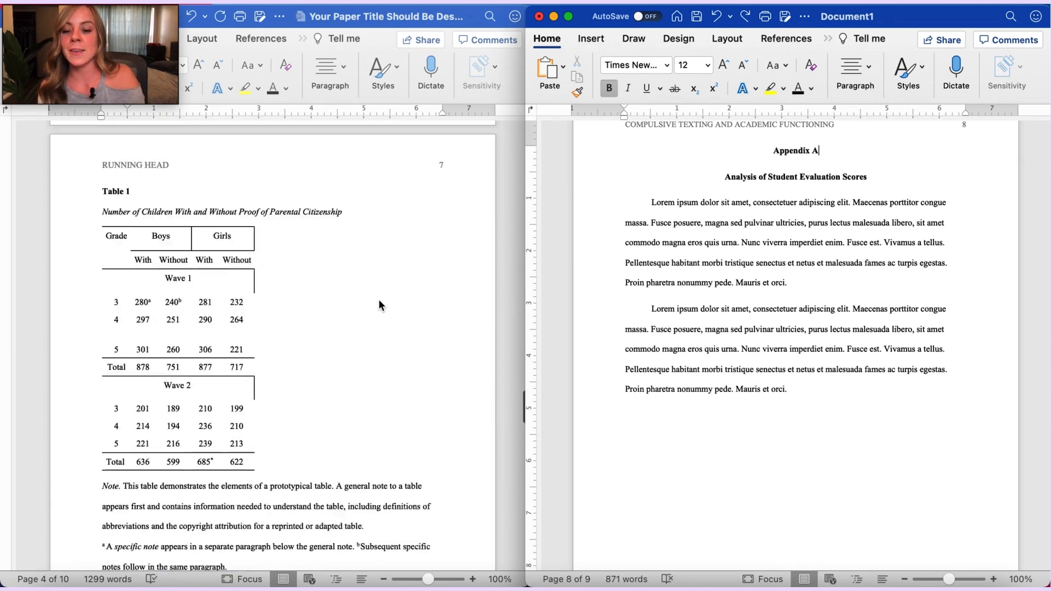
scroll(379, 299, down, 15)
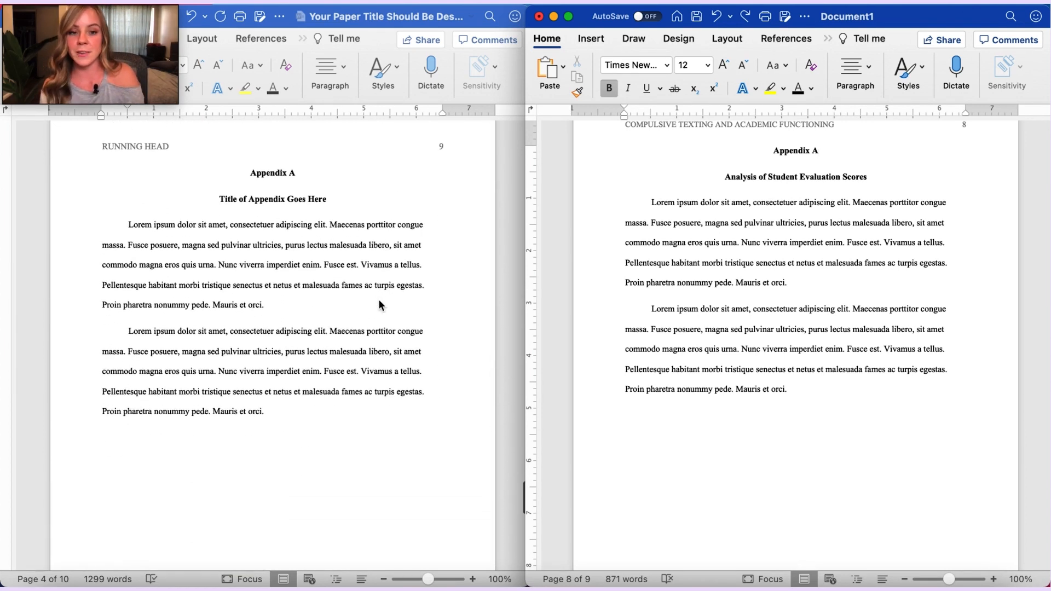
Step: Look through the rest of the Appendix A page in Document1 toward the page that follows it
scroll(807, 424, down, 1)
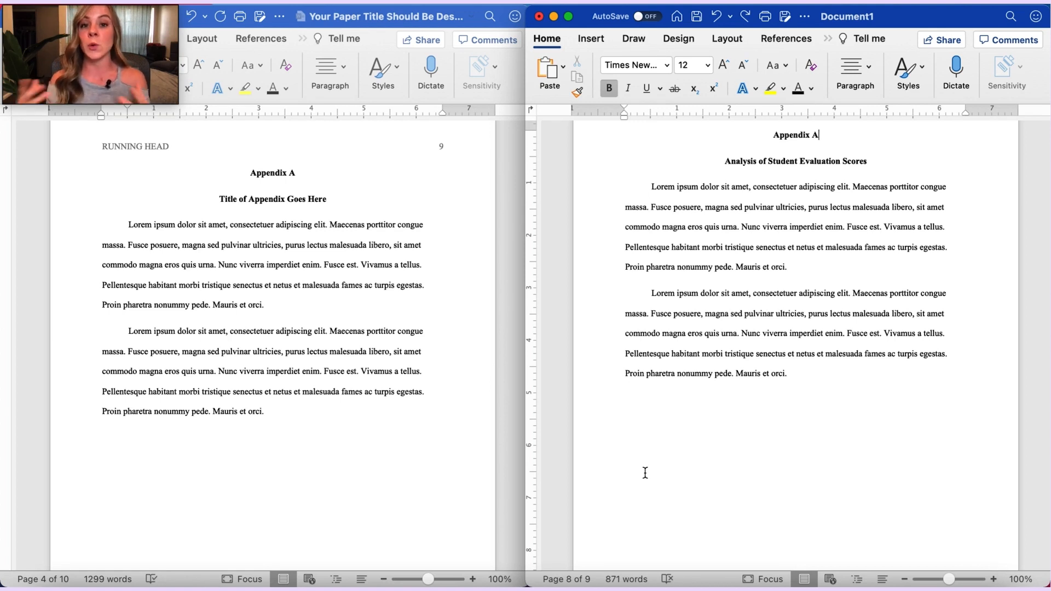
scroll(646, 473, down, 15)
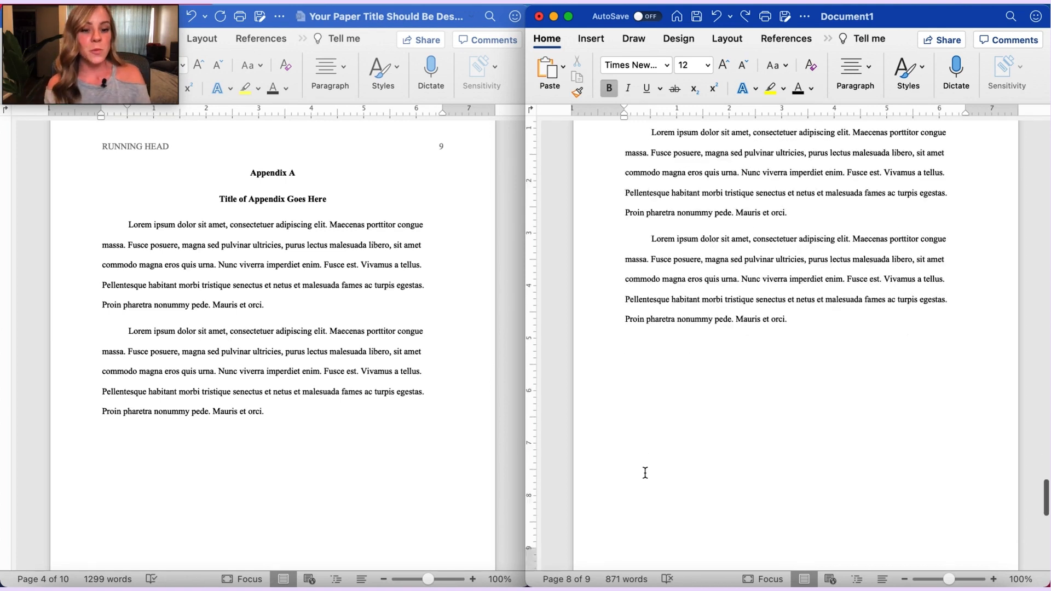
scroll(646, 473, down, 8)
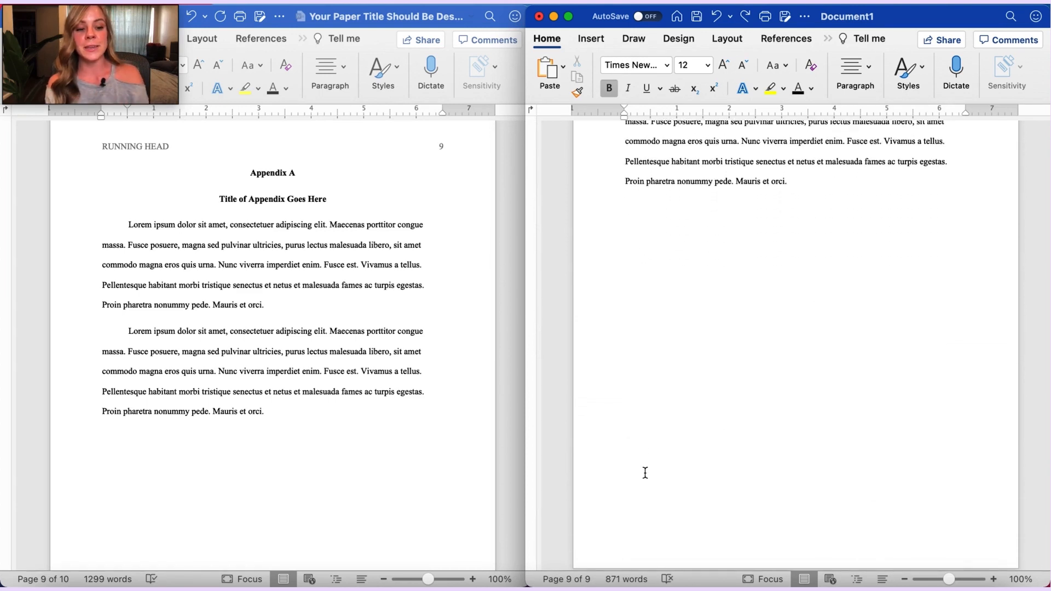